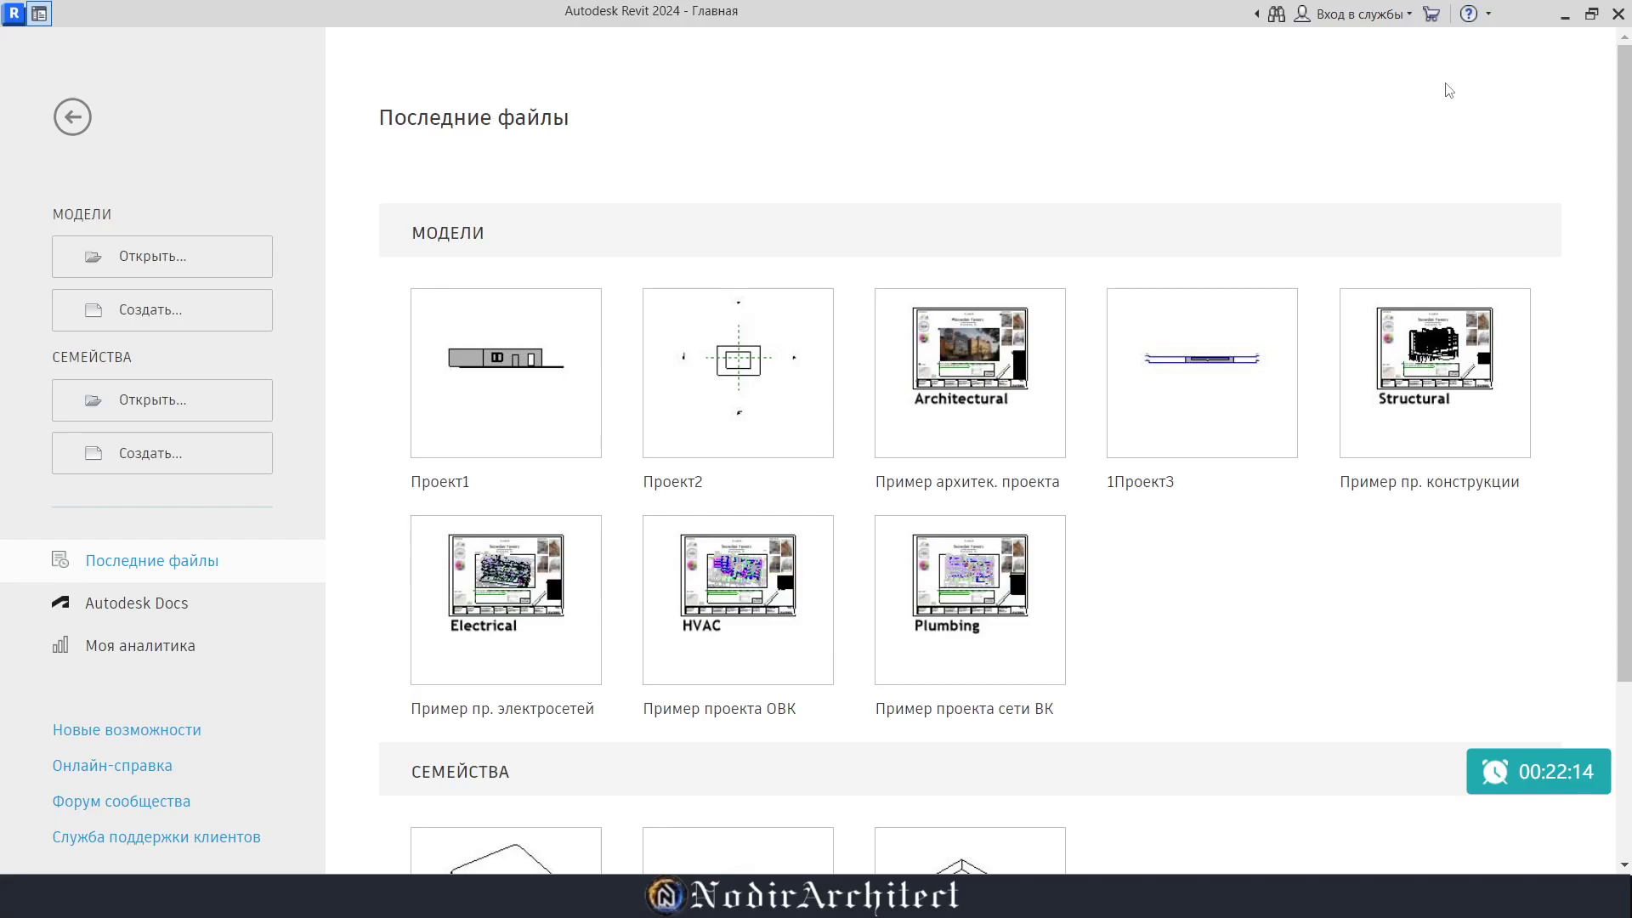
# Create a new project from the ADSK_ШаблонПроекта_AP_r2024_v1 template
pyautogui.click(148, 309)
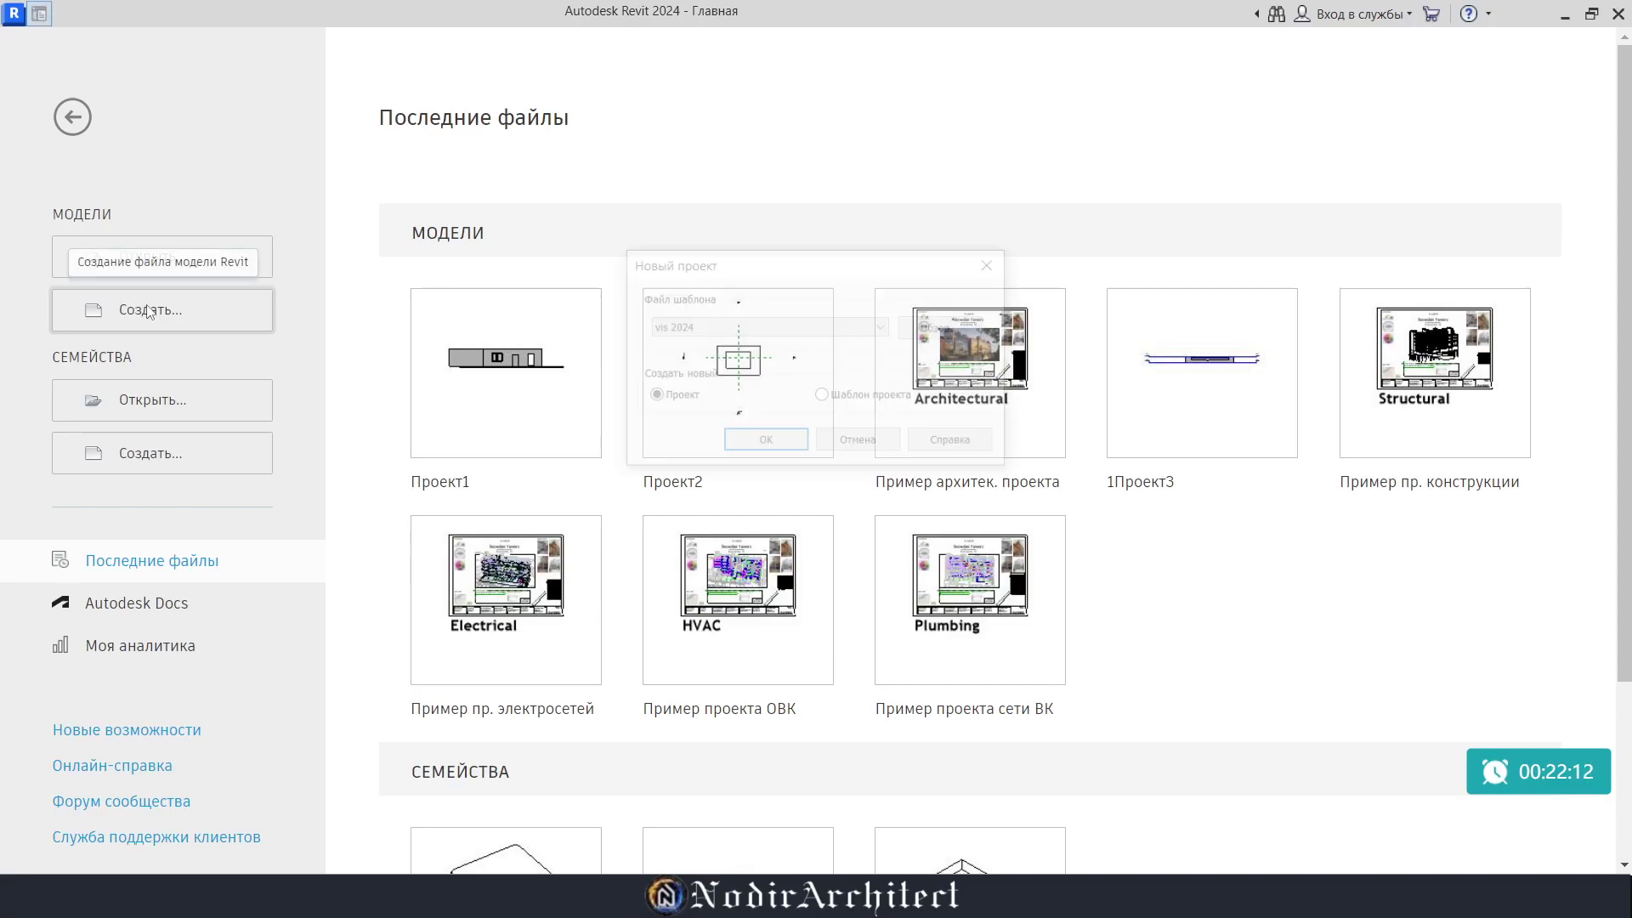
pyautogui.click(695, 327)
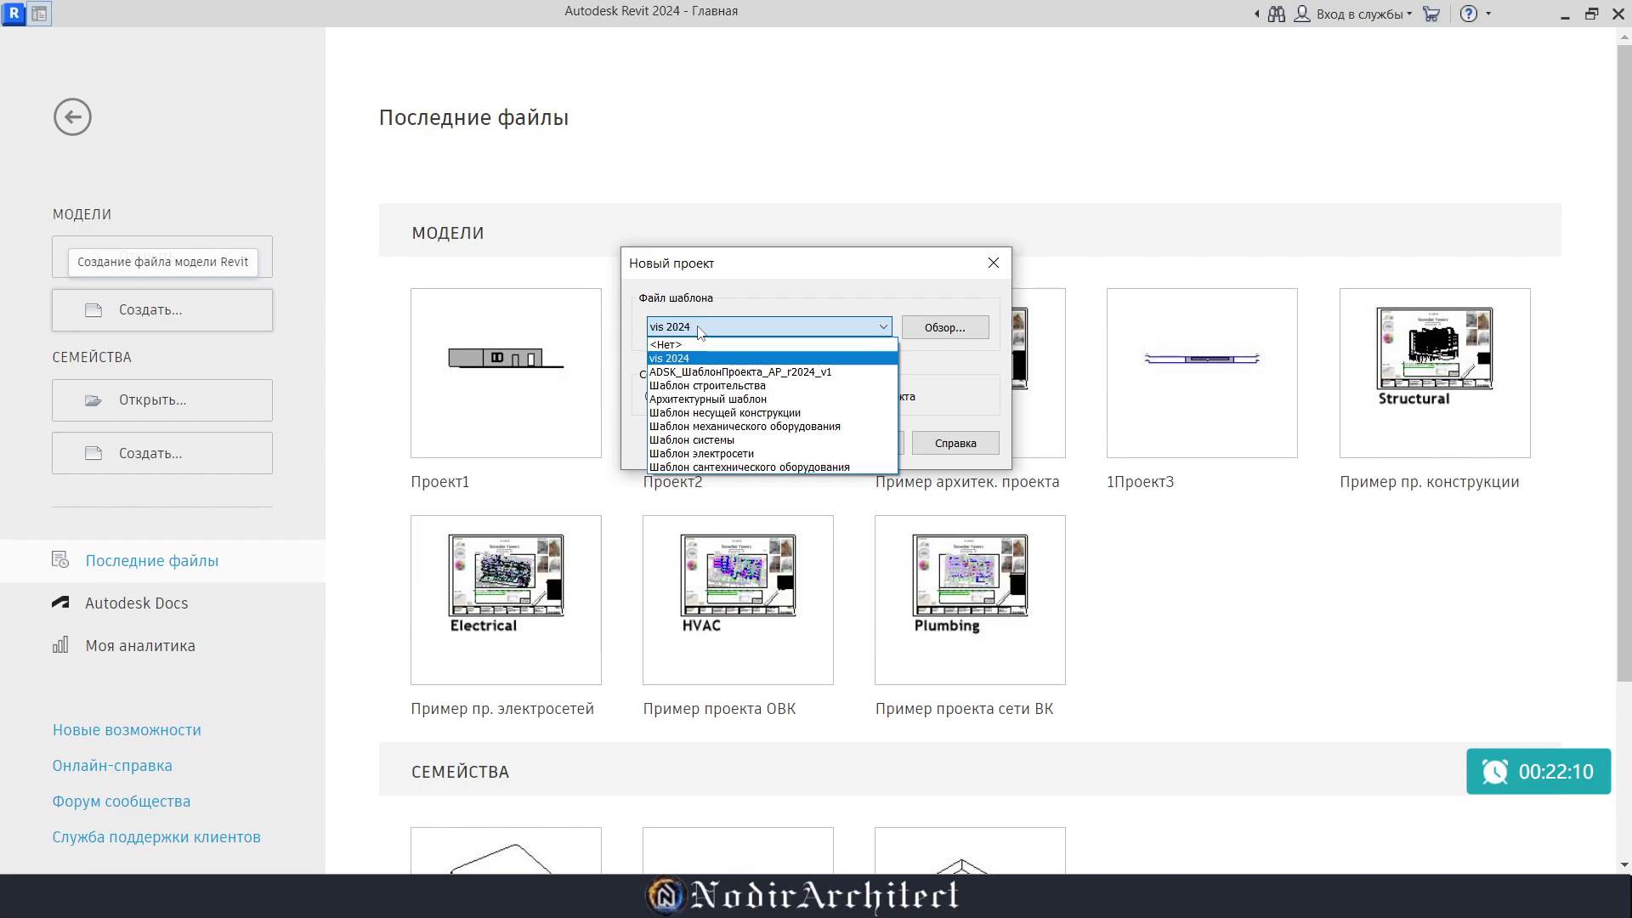
pyautogui.click(707, 374)
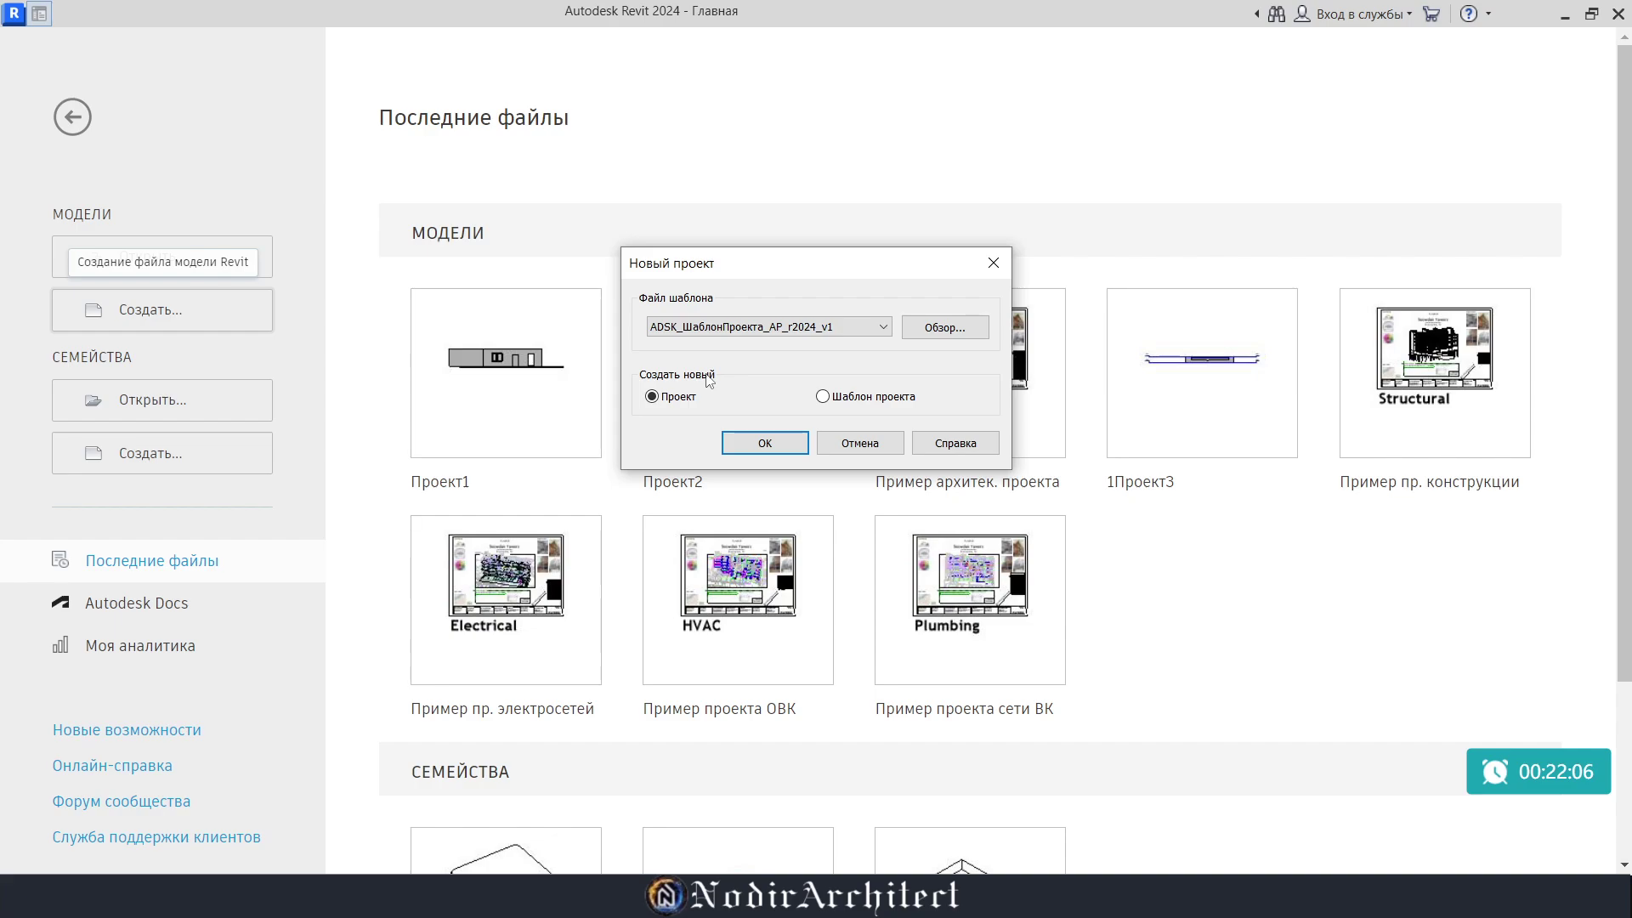
pyautogui.click(752, 440)
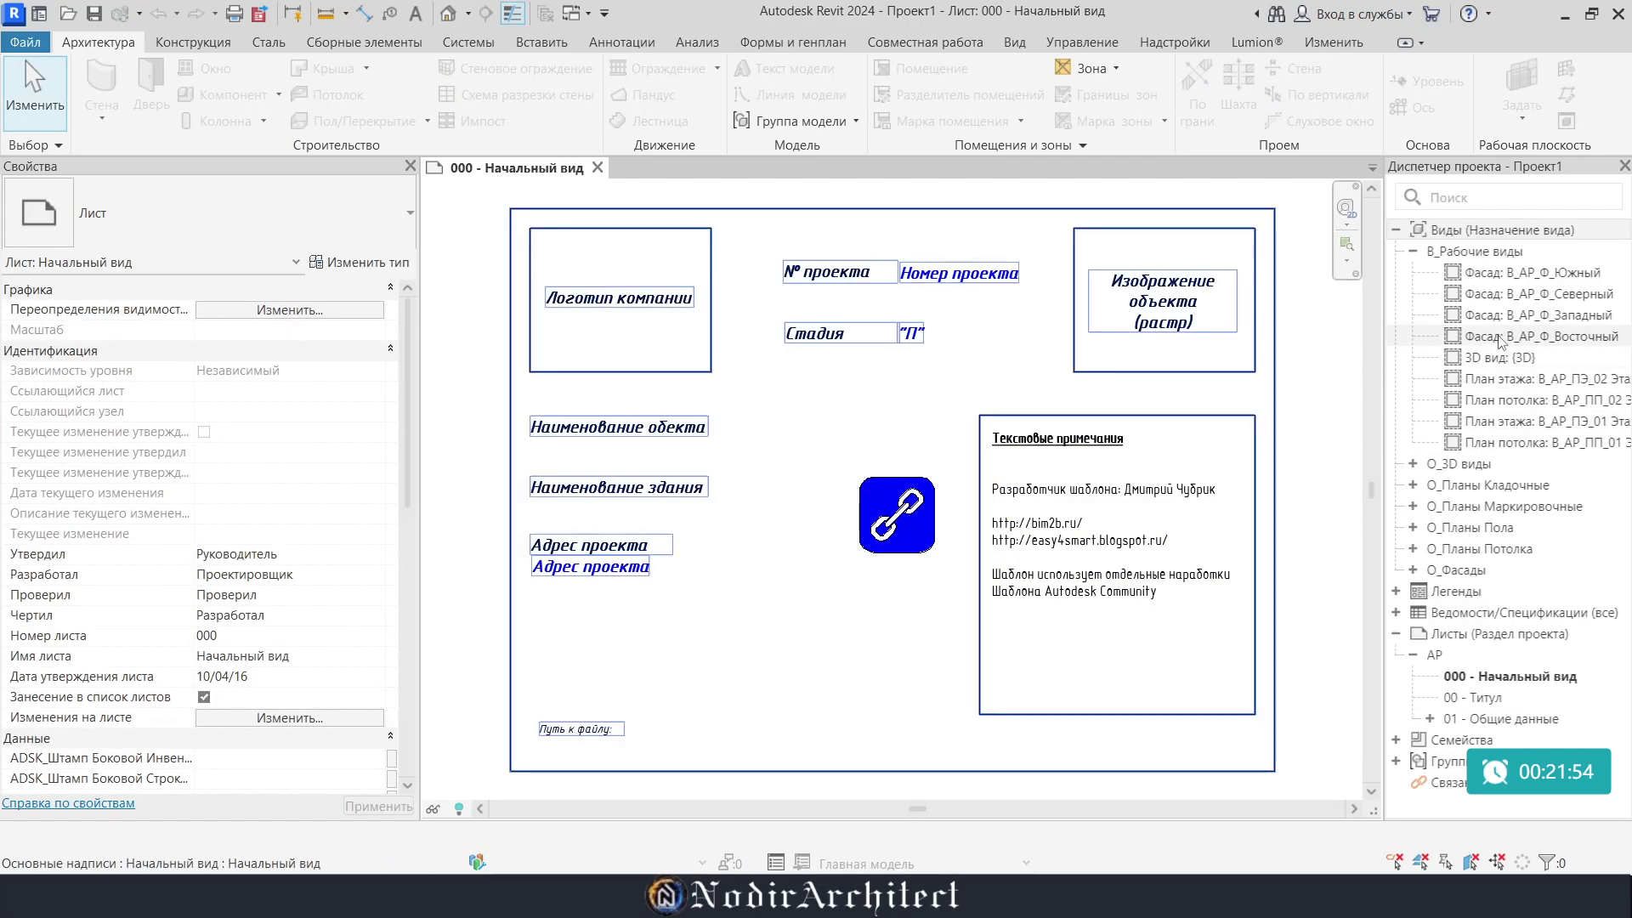
# Open the В_АР_ПЭ_01 Этаж floor plan and start the Grid tool
pyautogui.doubleClick(1522, 421)
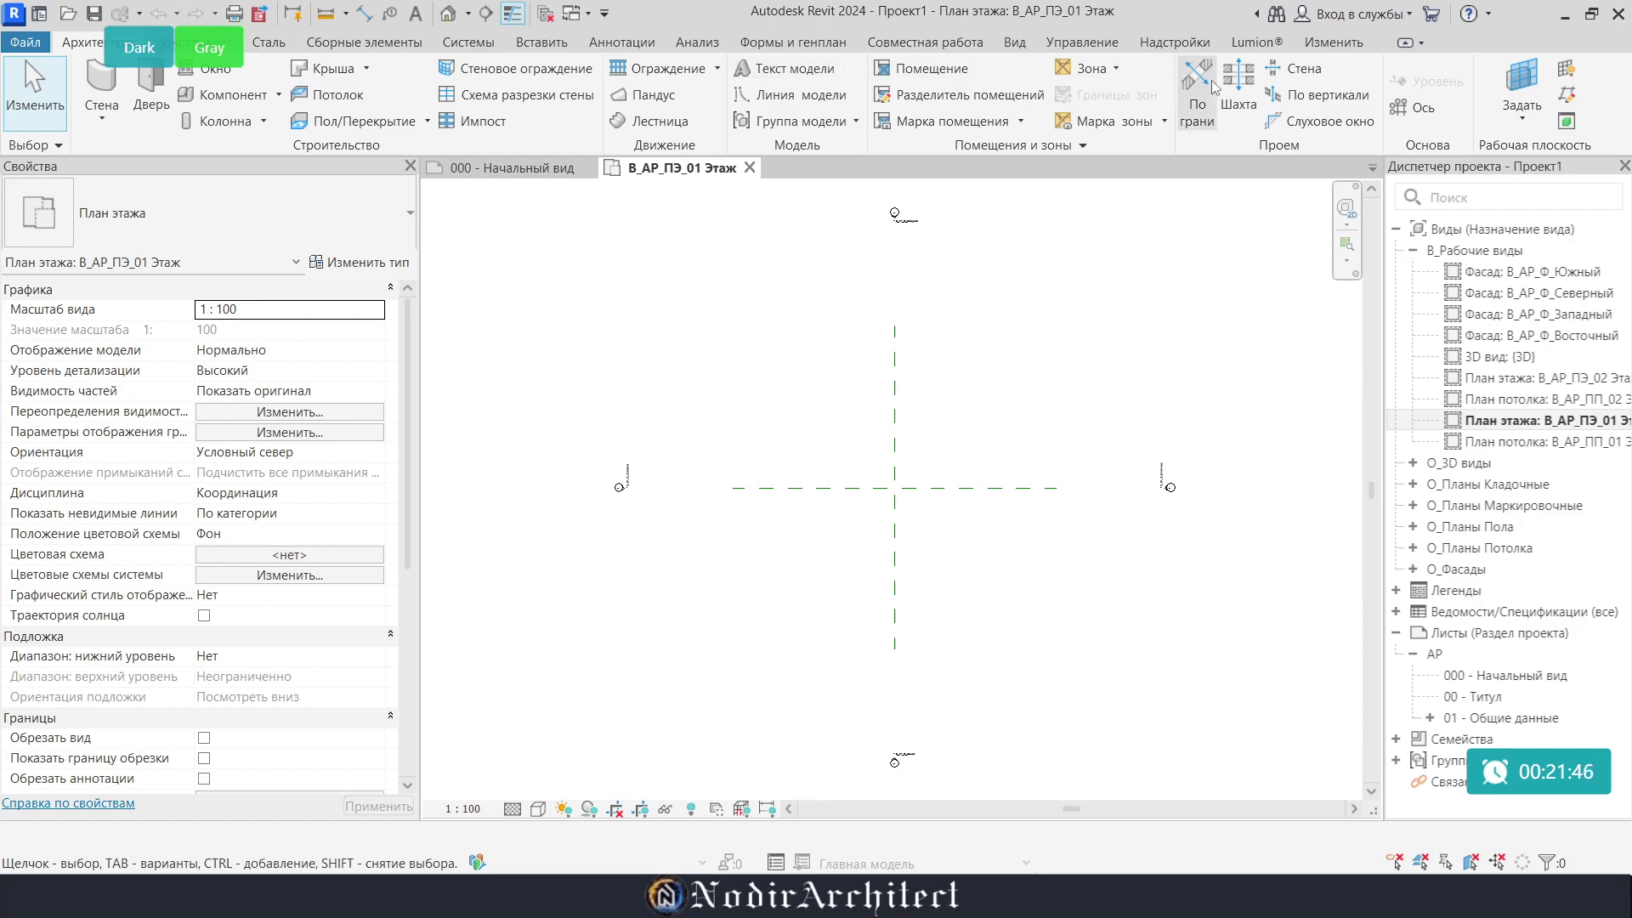
pyautogui.click(1431, 116)
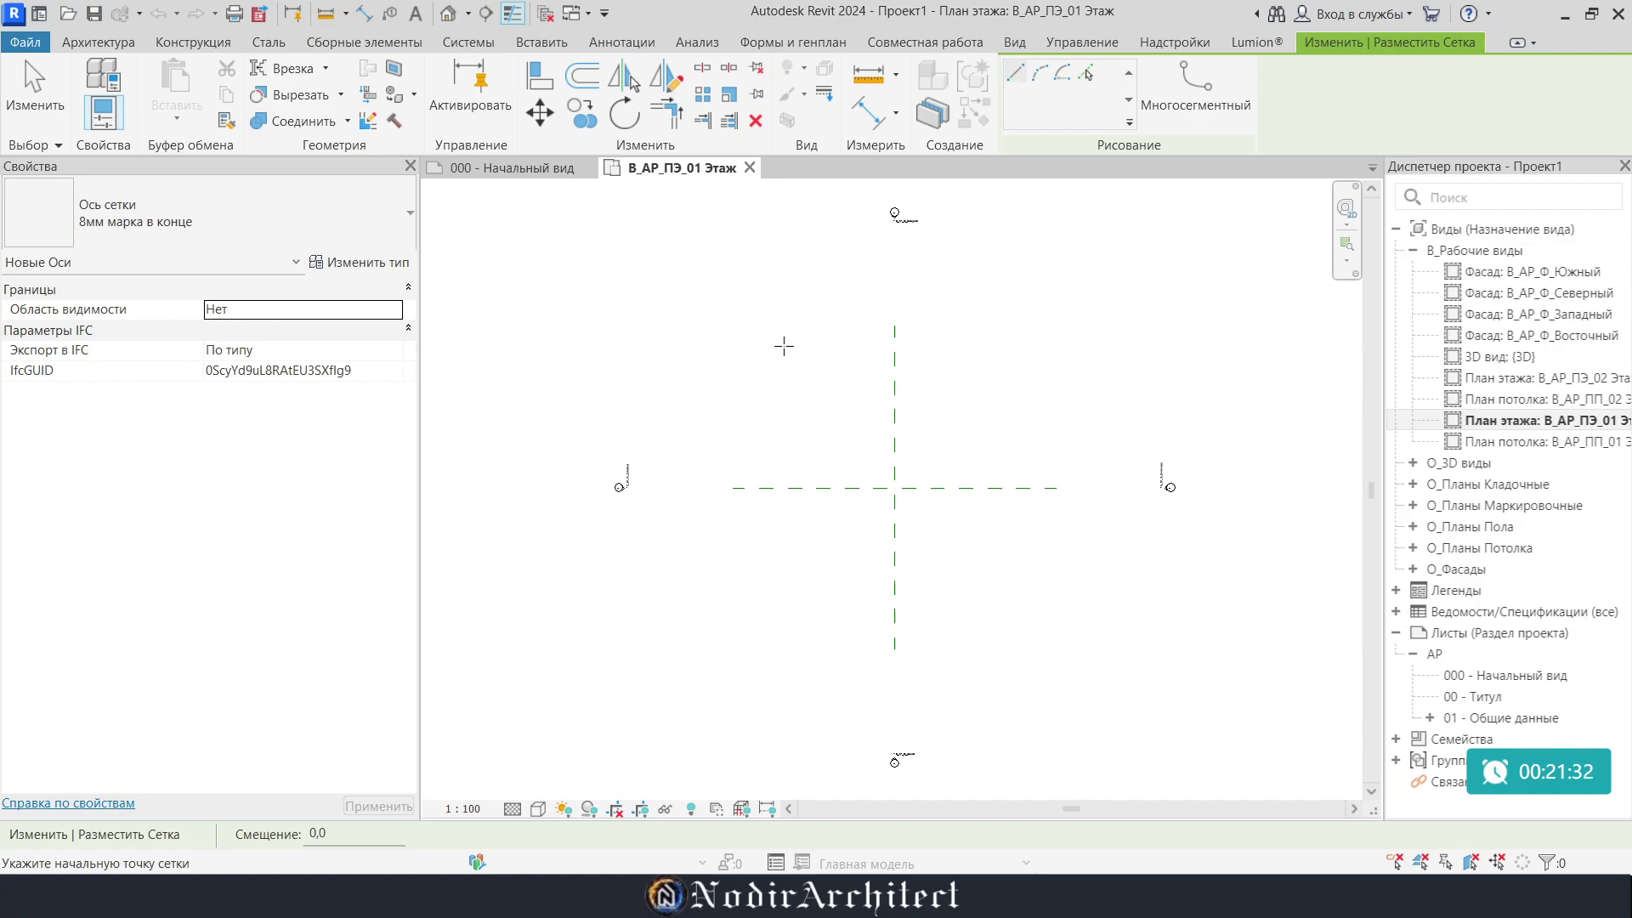
# Draw vertical grid line 1 top to bottom, then select it
pyautogui.click(784, 346)
pyautogui.click(745, 625)
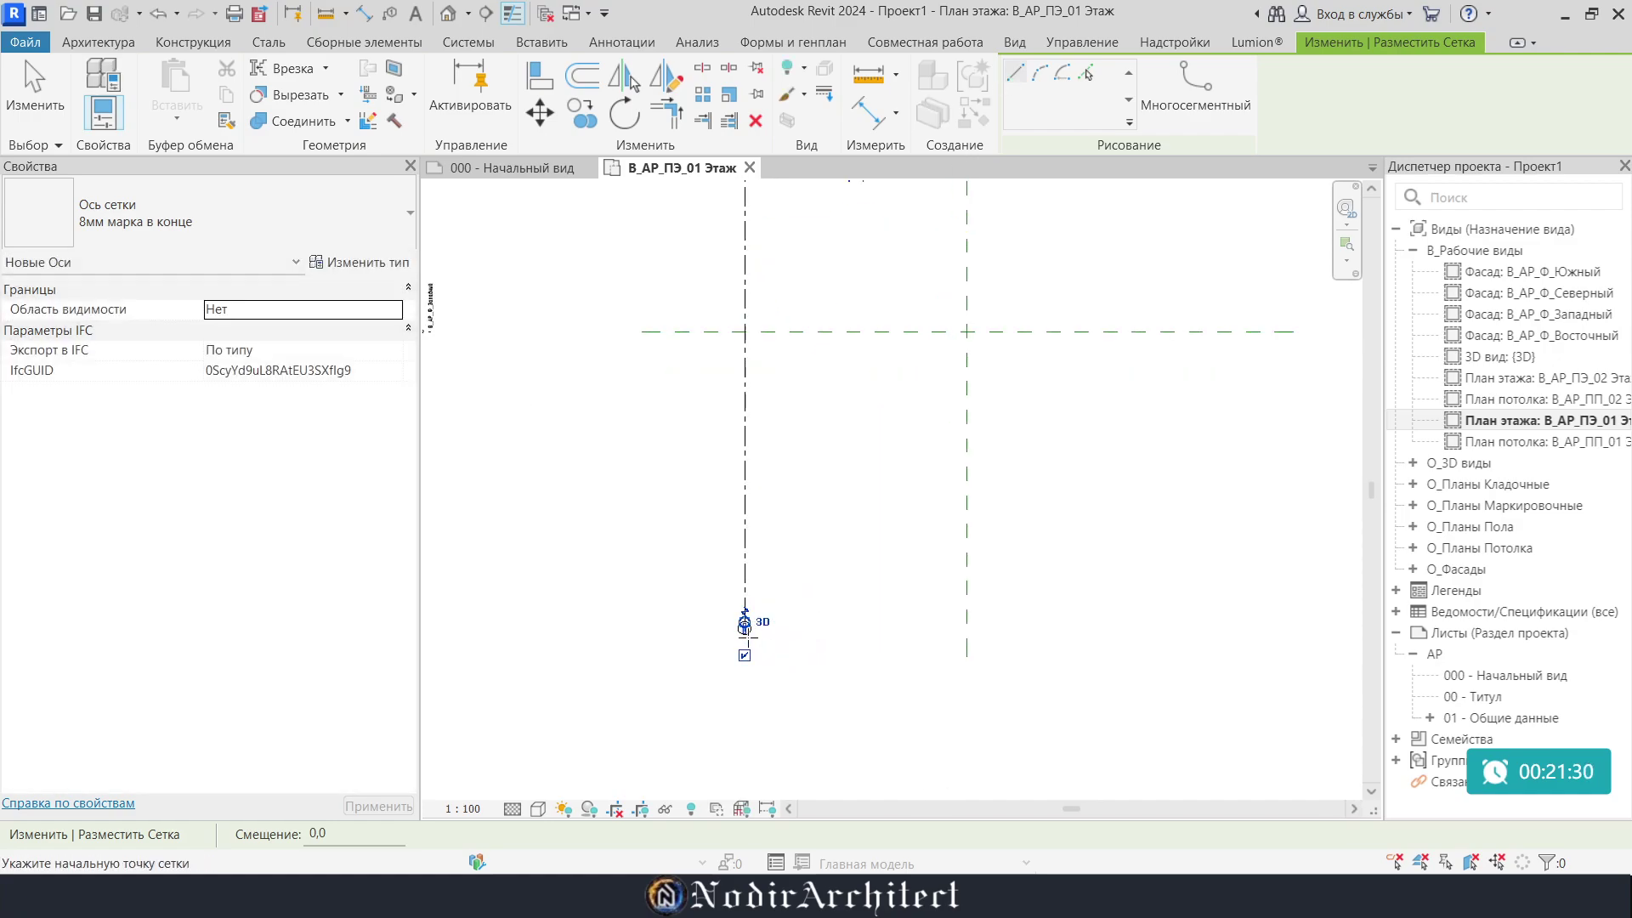
pyautogui.scroll(3, 745, 625)
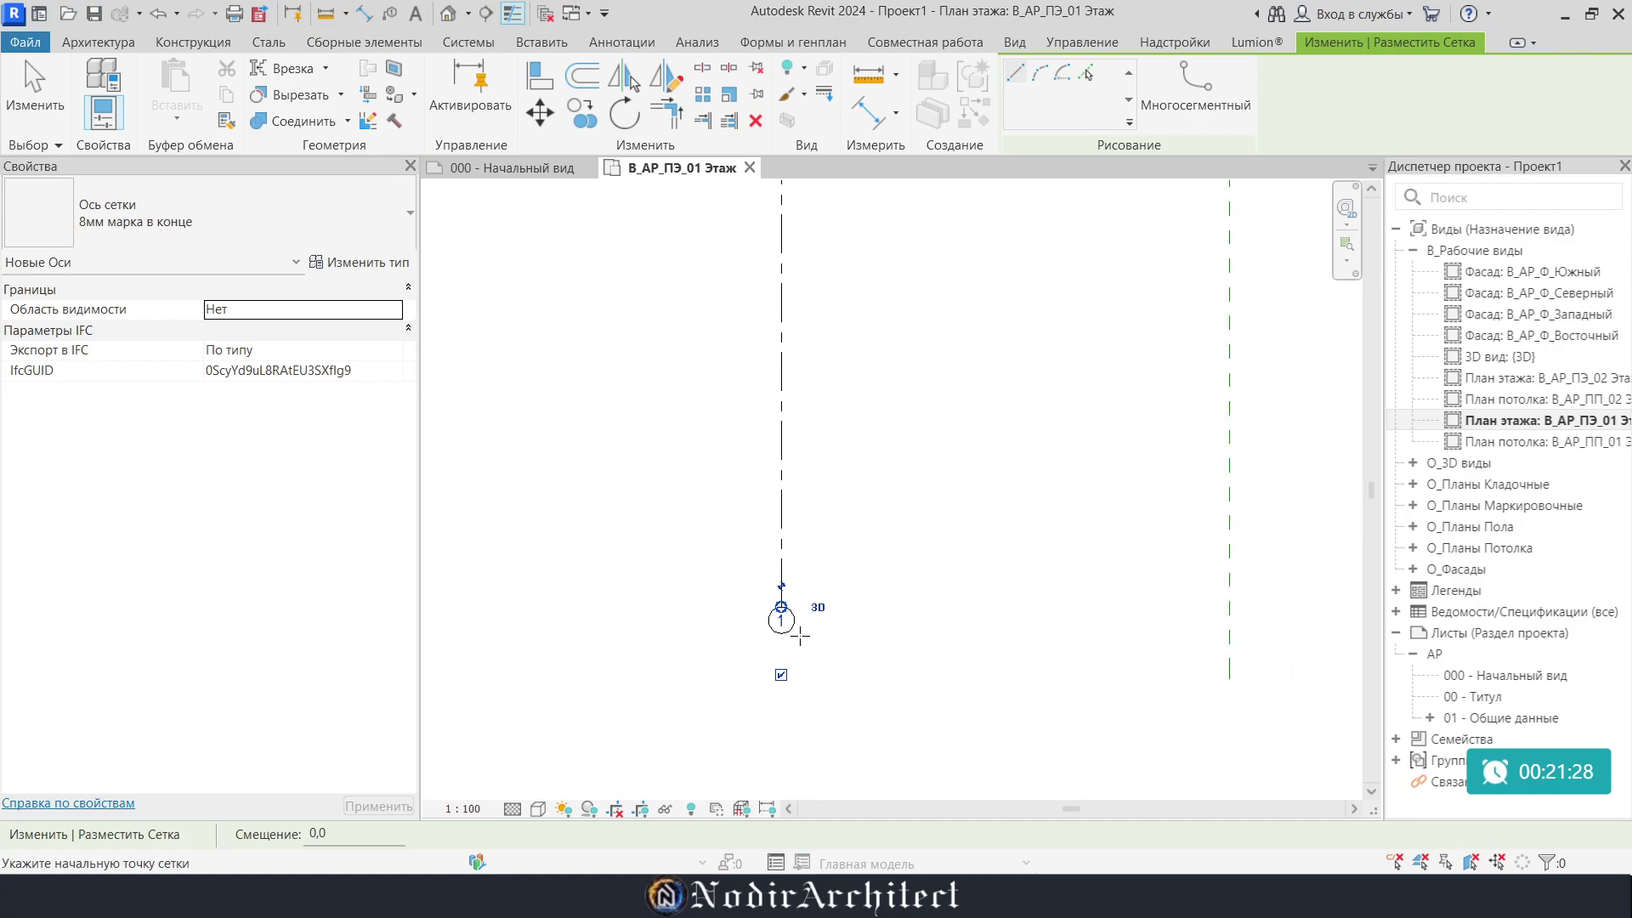
pyautogui.scroll(-2, 800, 635)
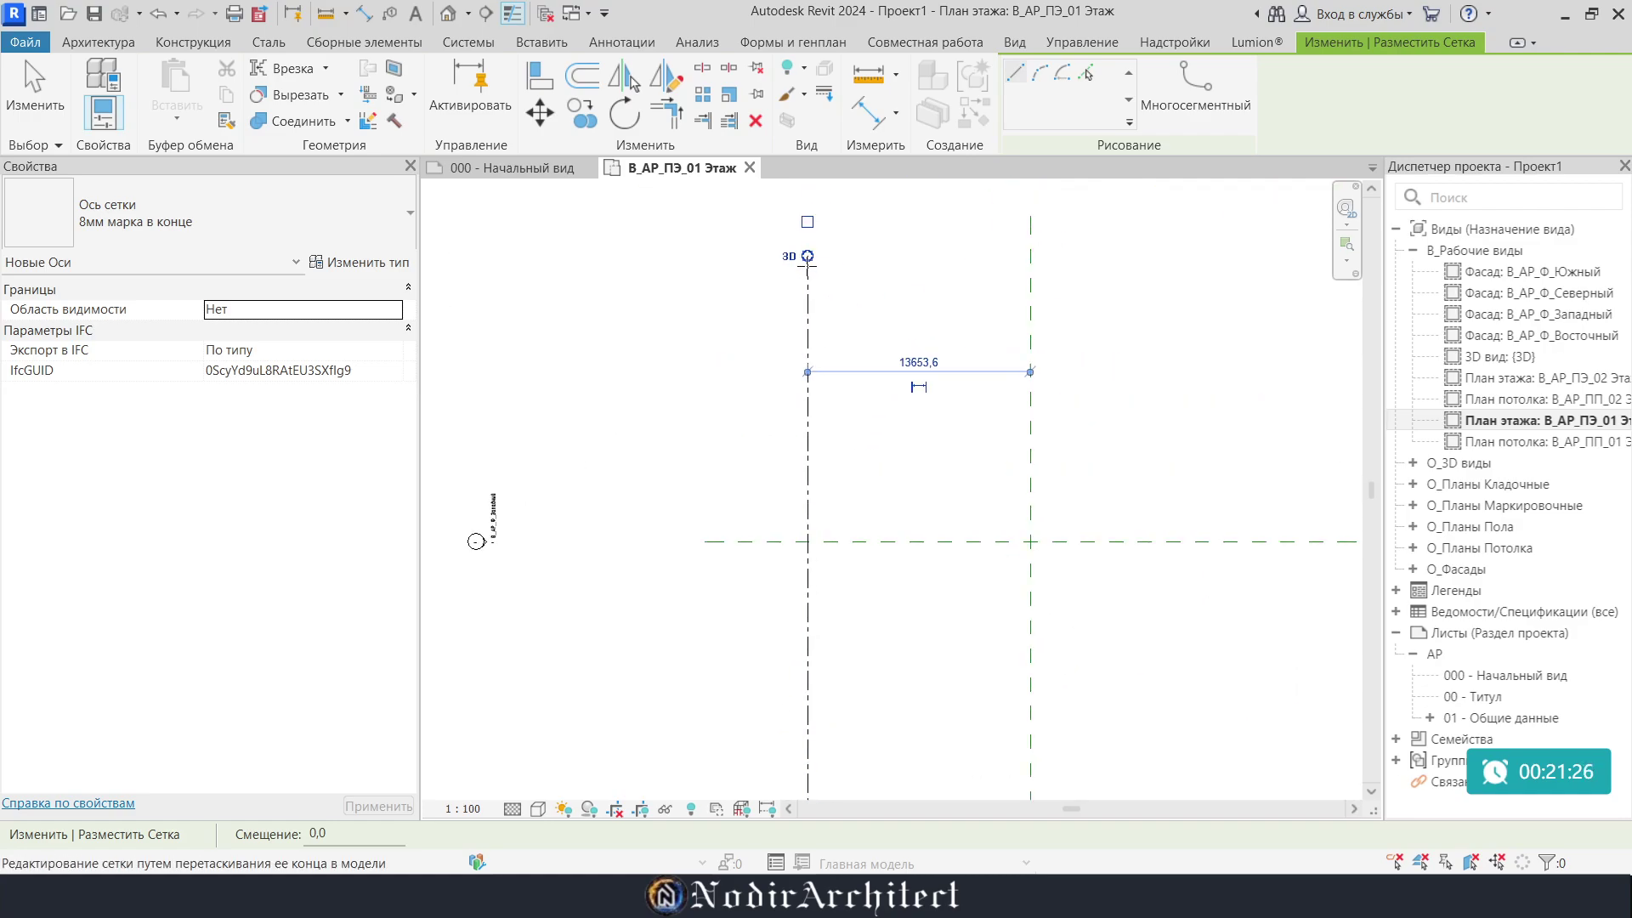
pyautogui.press('Escape')
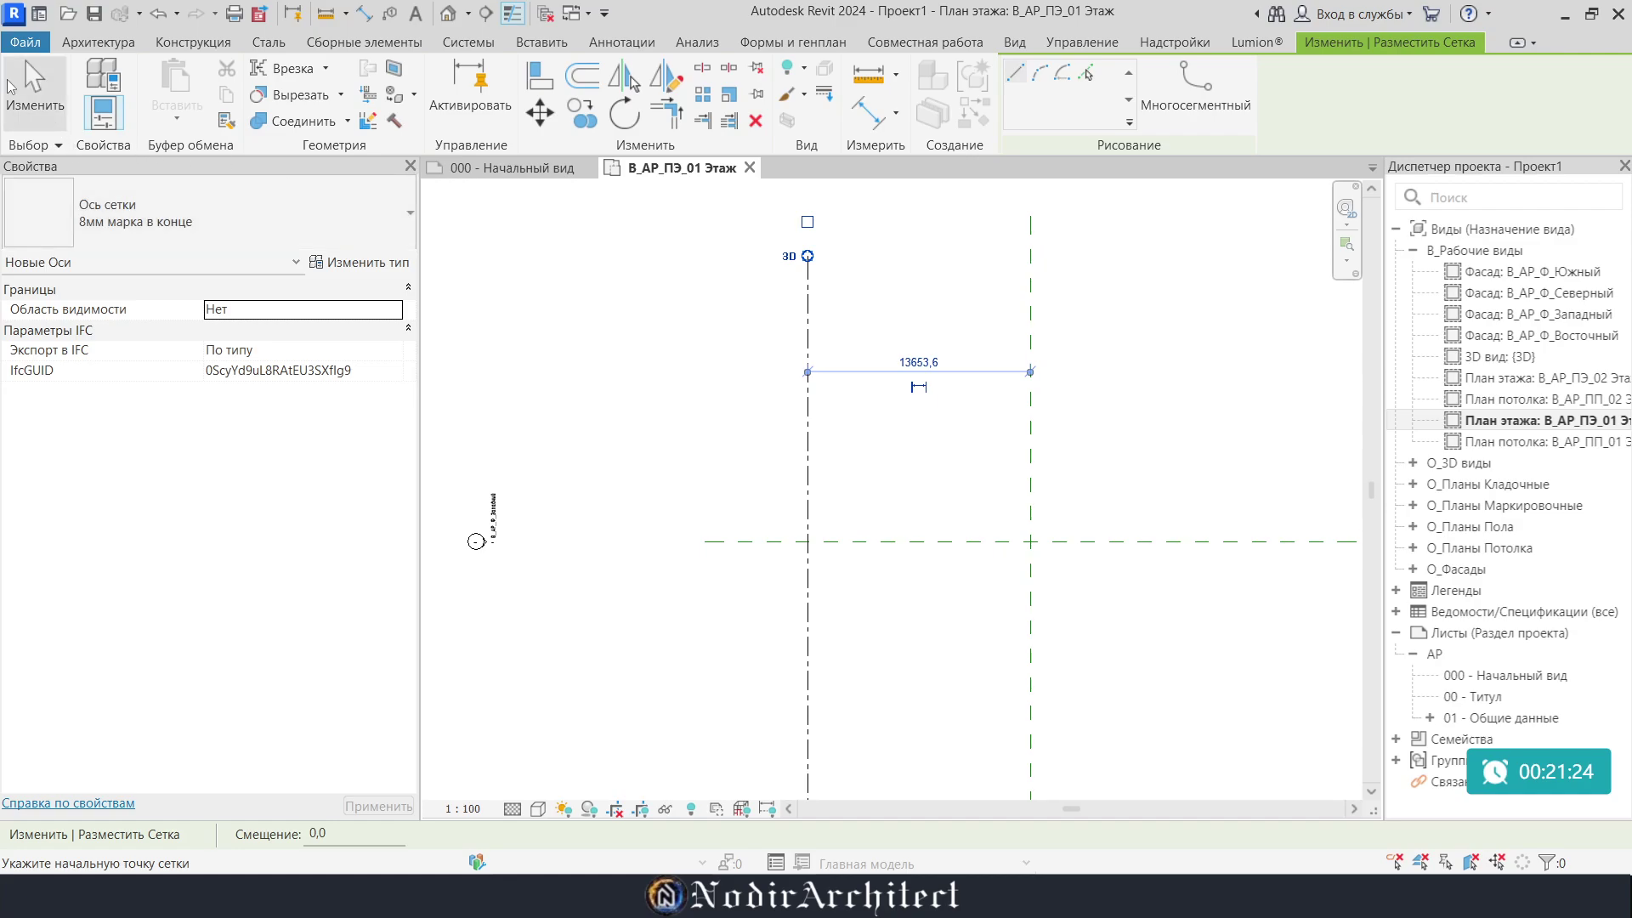
pyautogui.press('Escape')
pyautogui.click(807, 322)
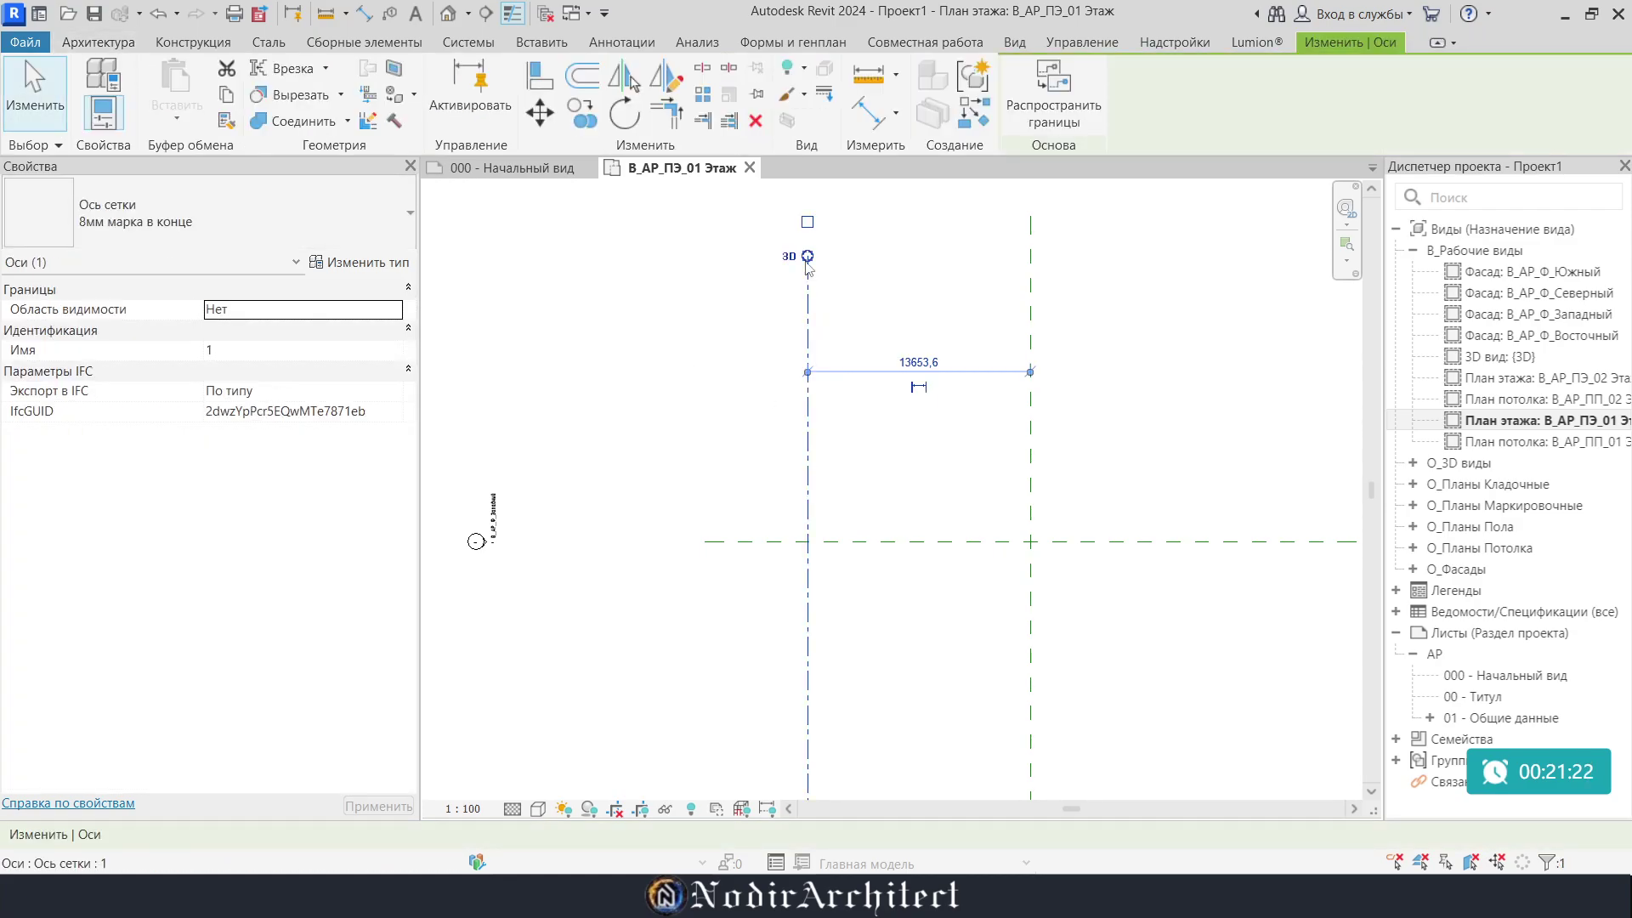
pyautogui.moveTo(802, 587); pyautogui.dragTo(765, 351, button='middle')
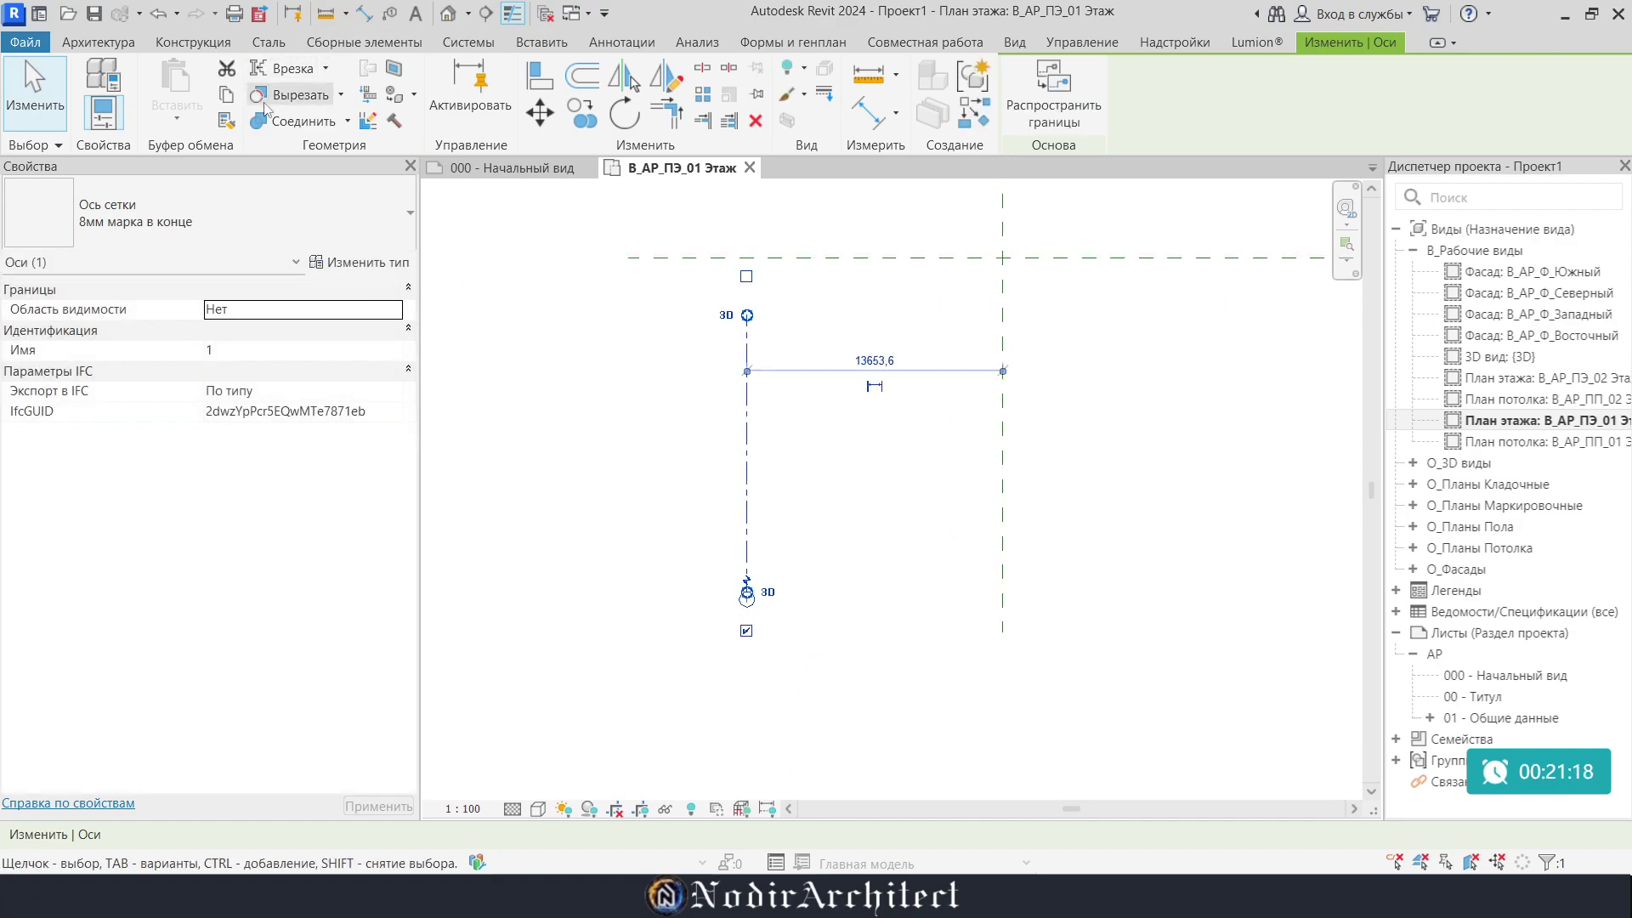
# Copy grid 1 rightward as grids 2–5, one copy at 2500 spacing
pyautogui.click(583, 113)
pyautogui.click(745, 538)
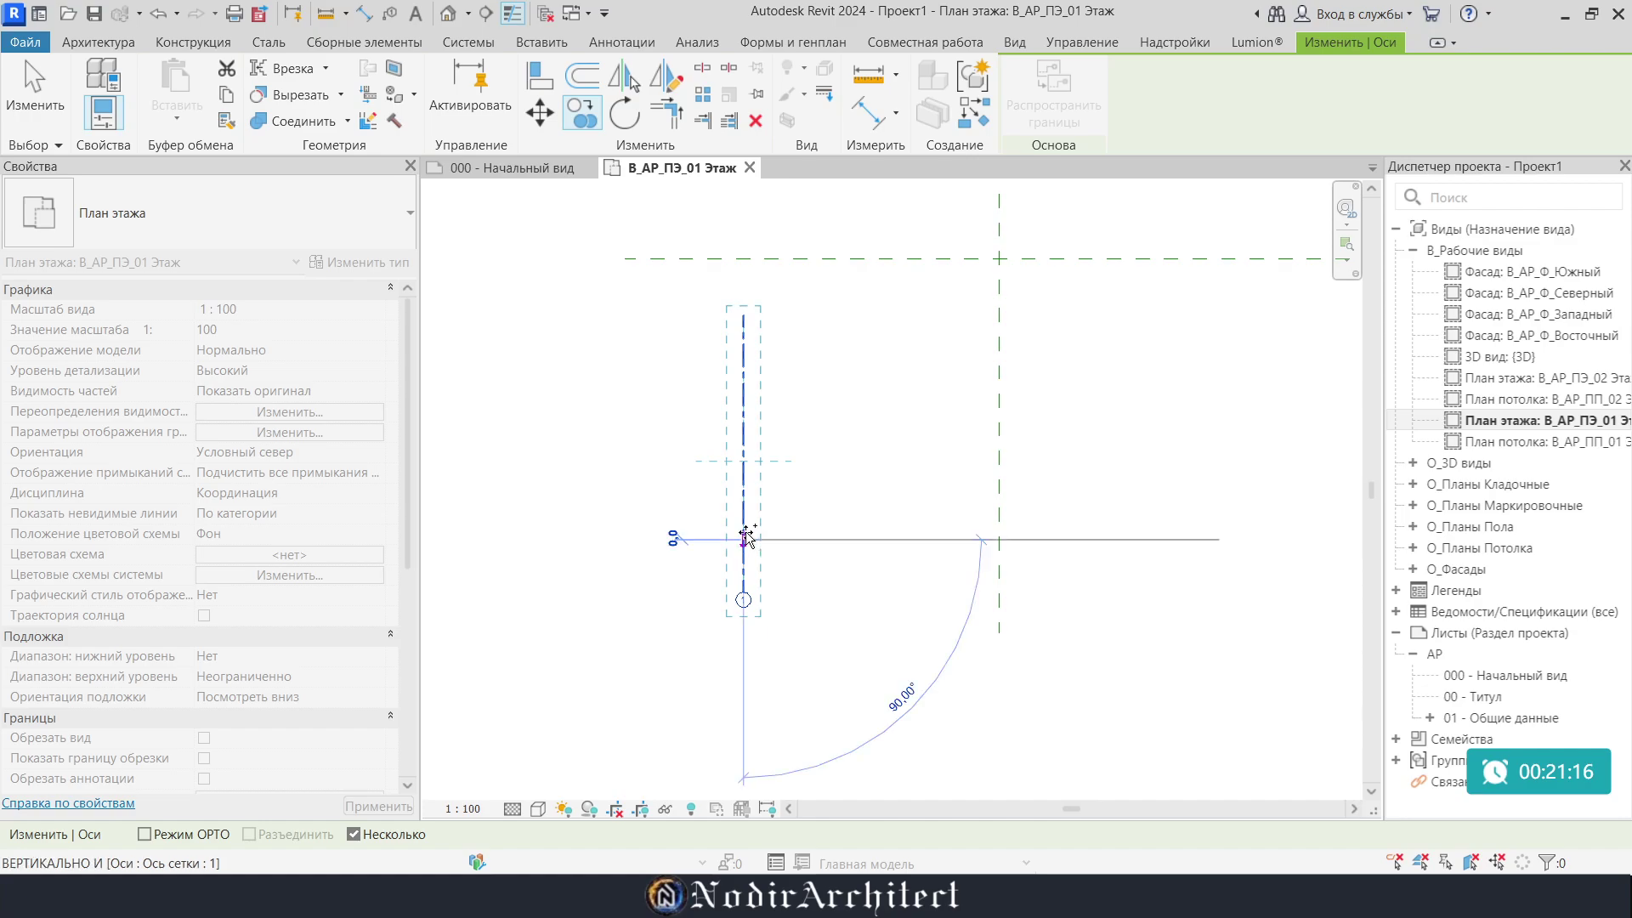
pyautogui.click(791, 537)
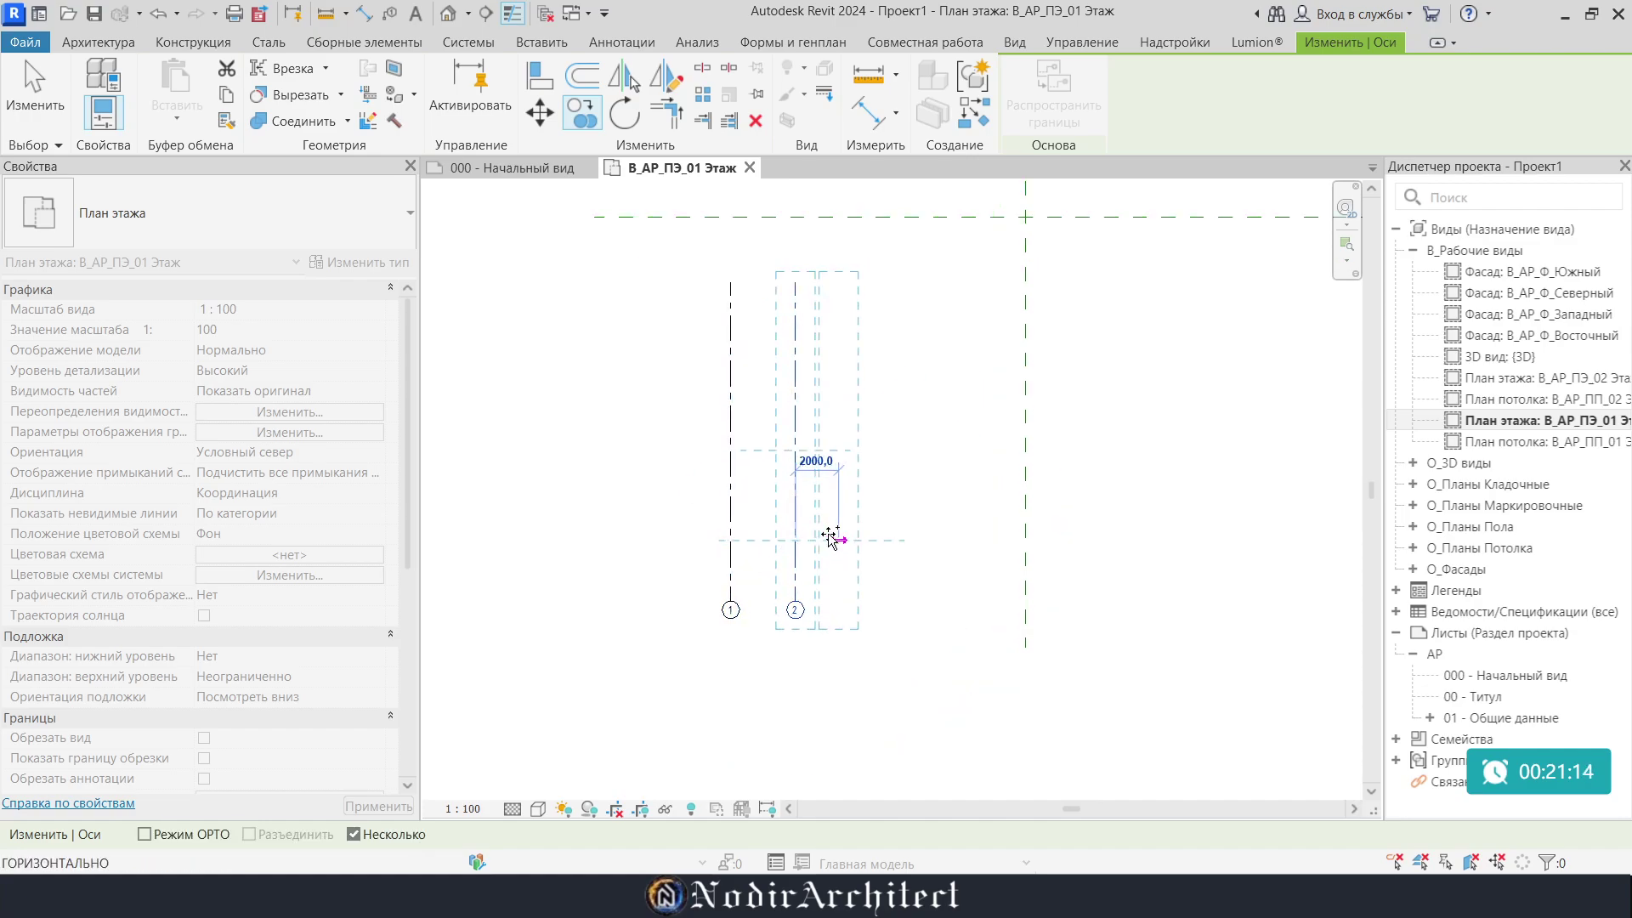
pyautogui.scroll(2, 829, 539)
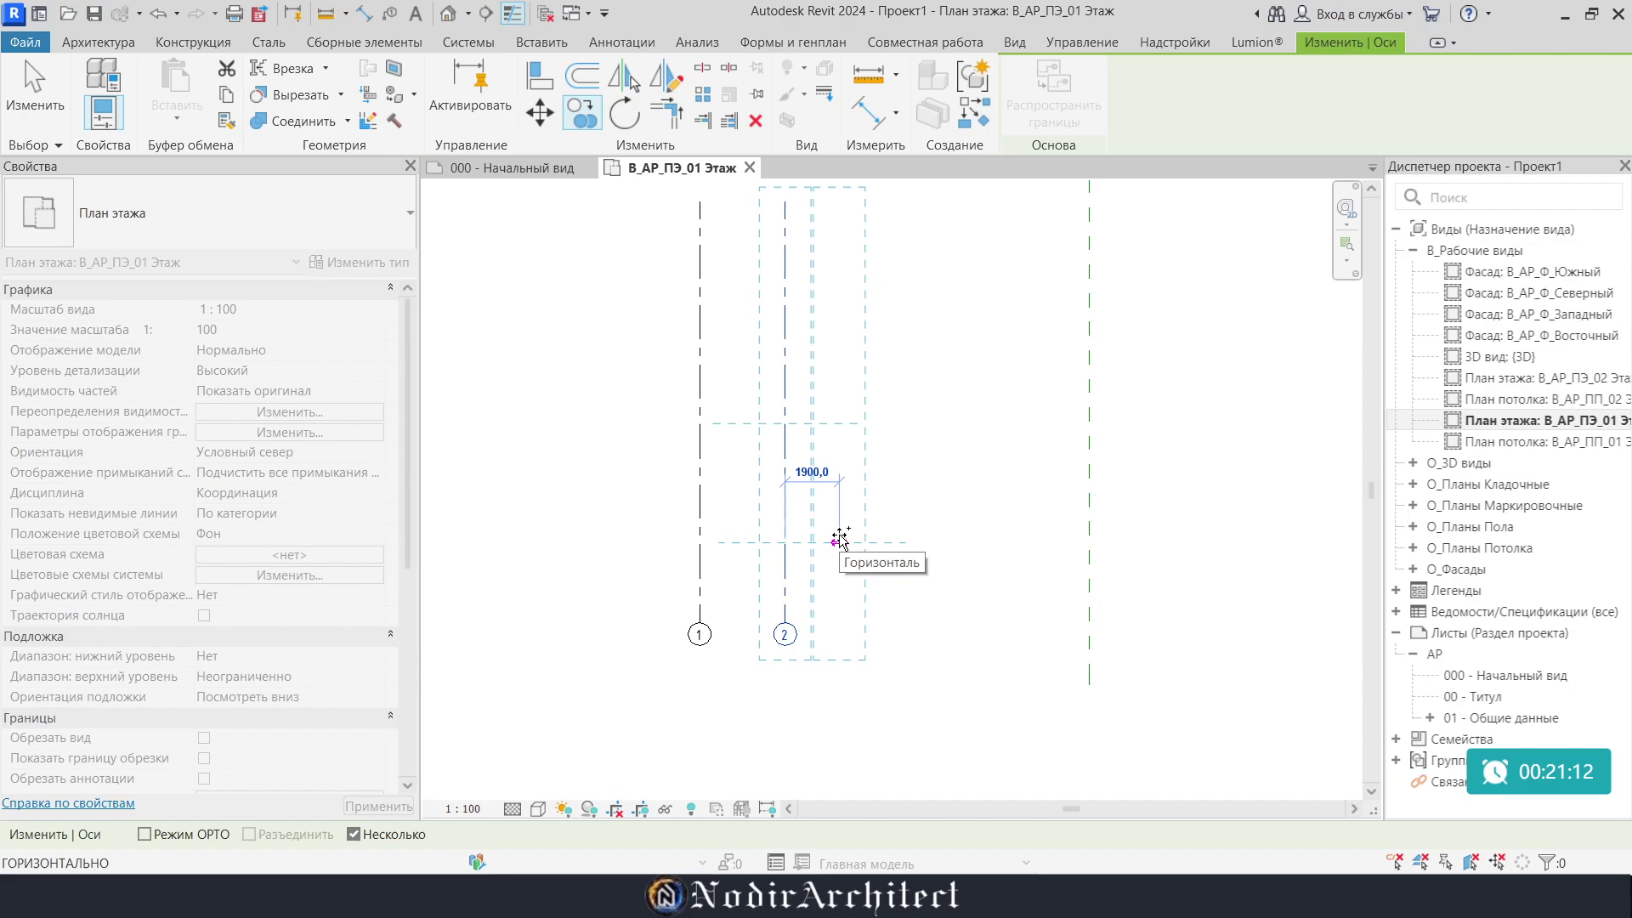
pyautogui.write('2500')
pyautogui.press('Return')
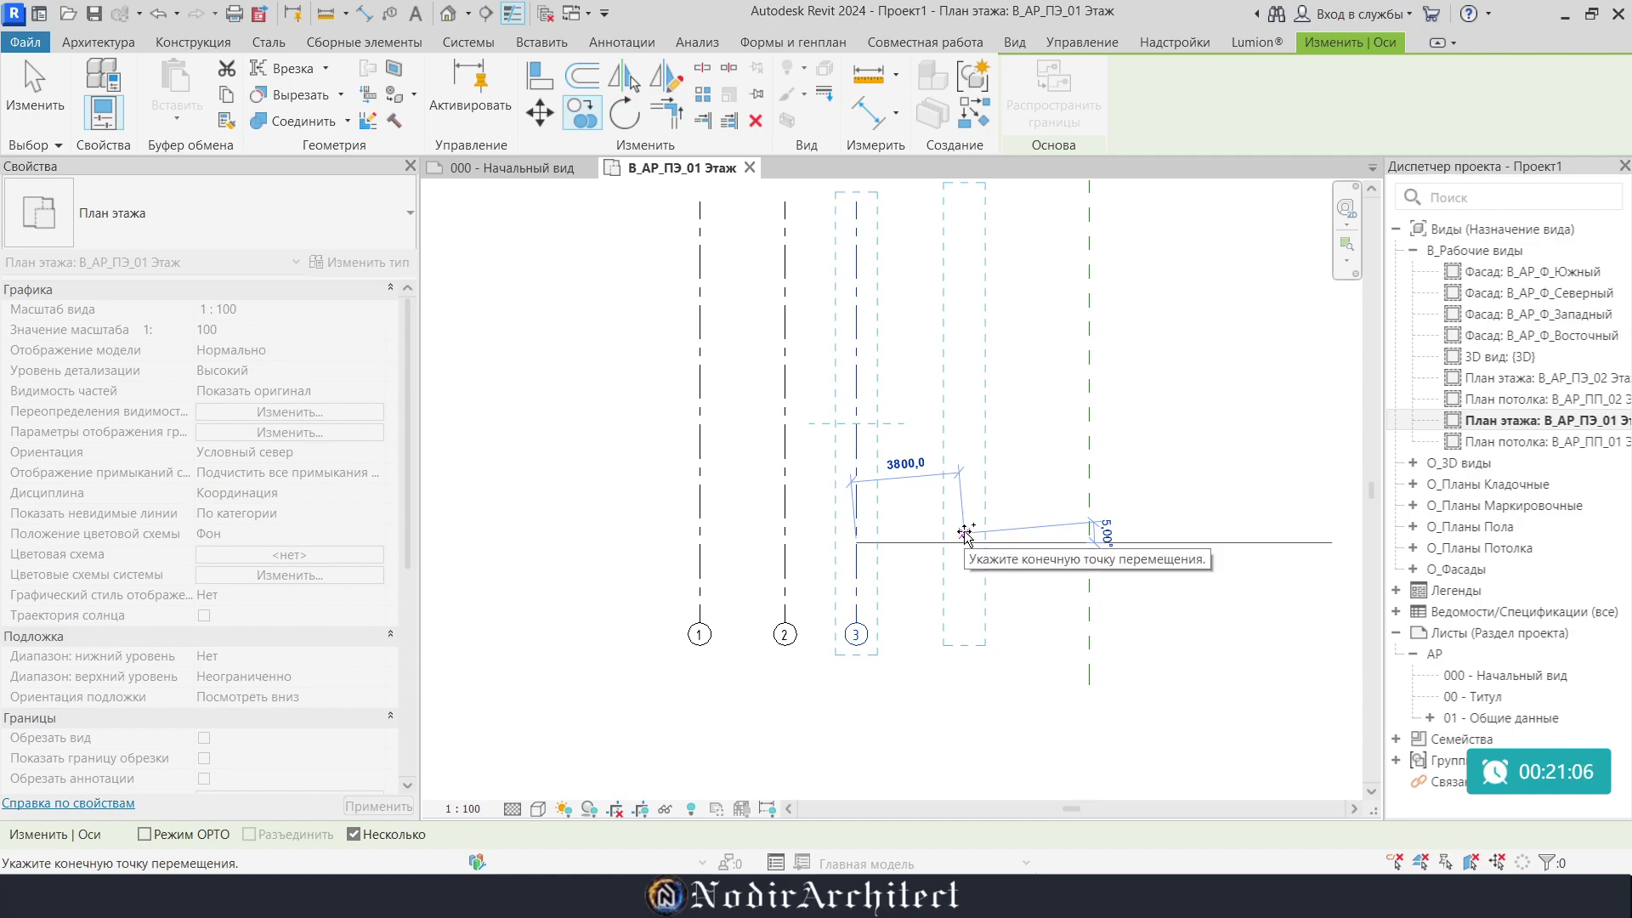
pyautogui.click(966, 532)
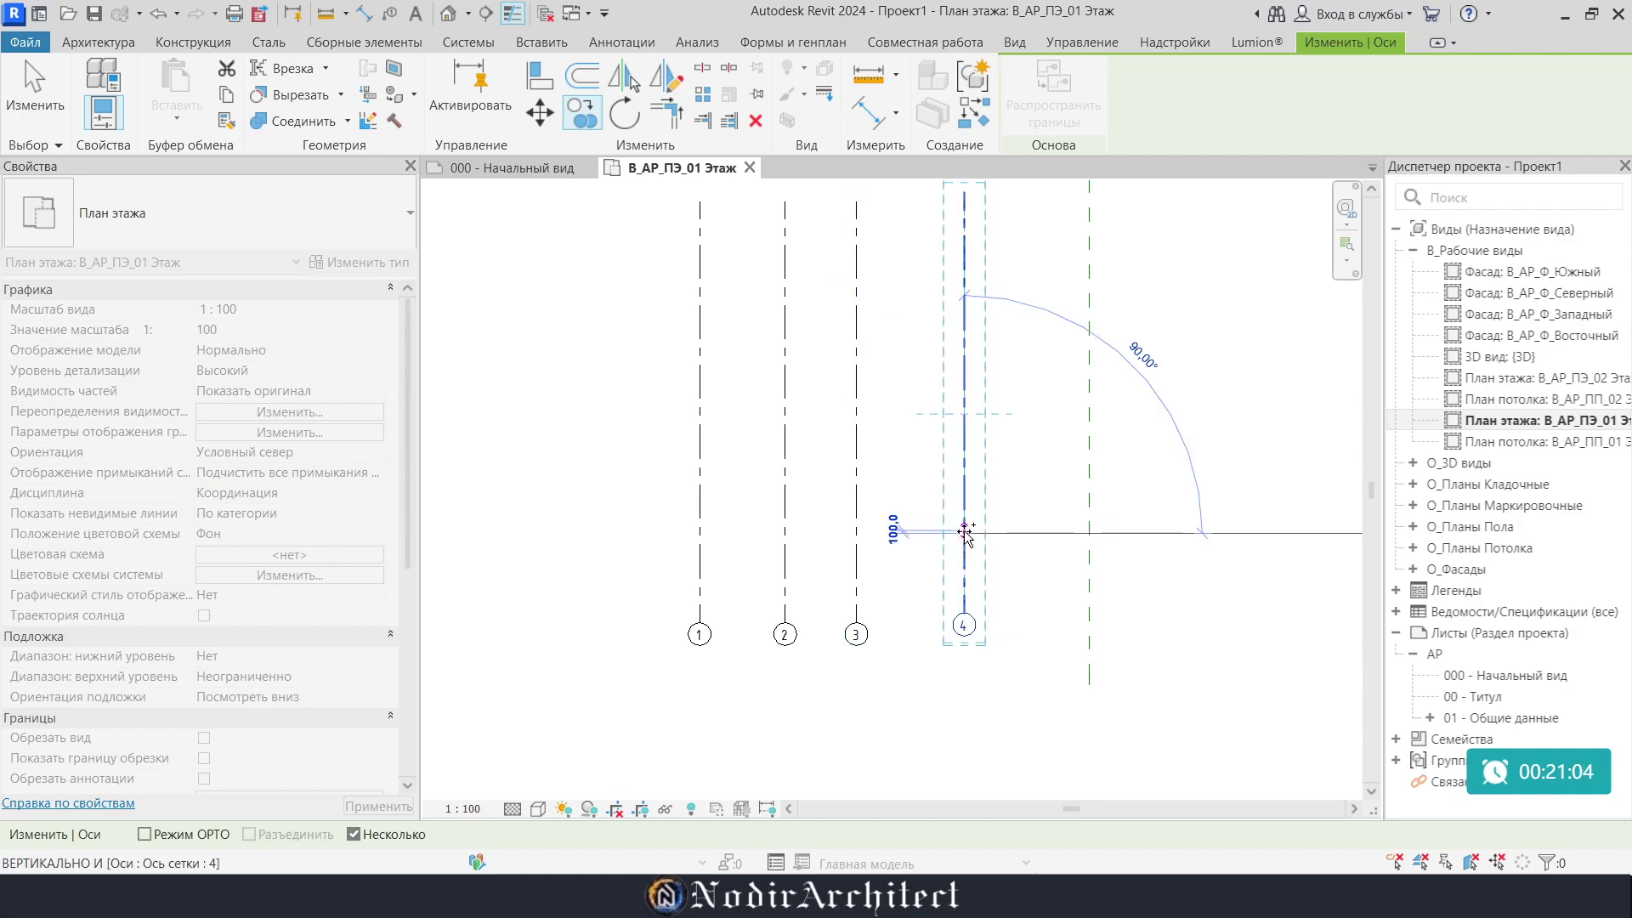
pyautogui.click(1075, 534)
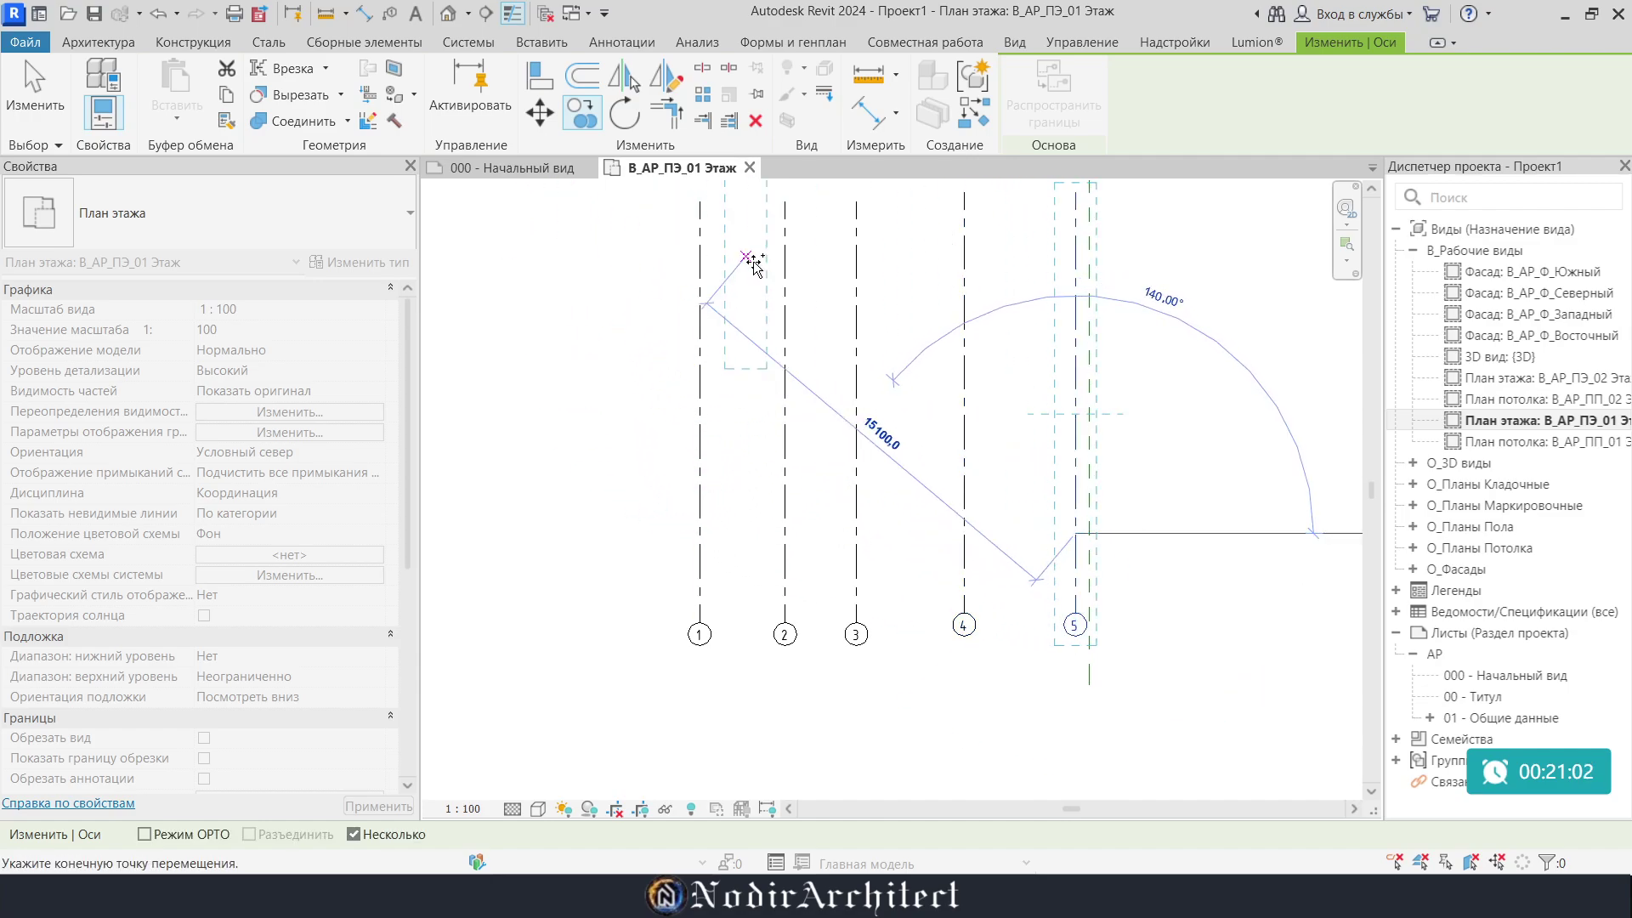
pyautogui.press('Escape')
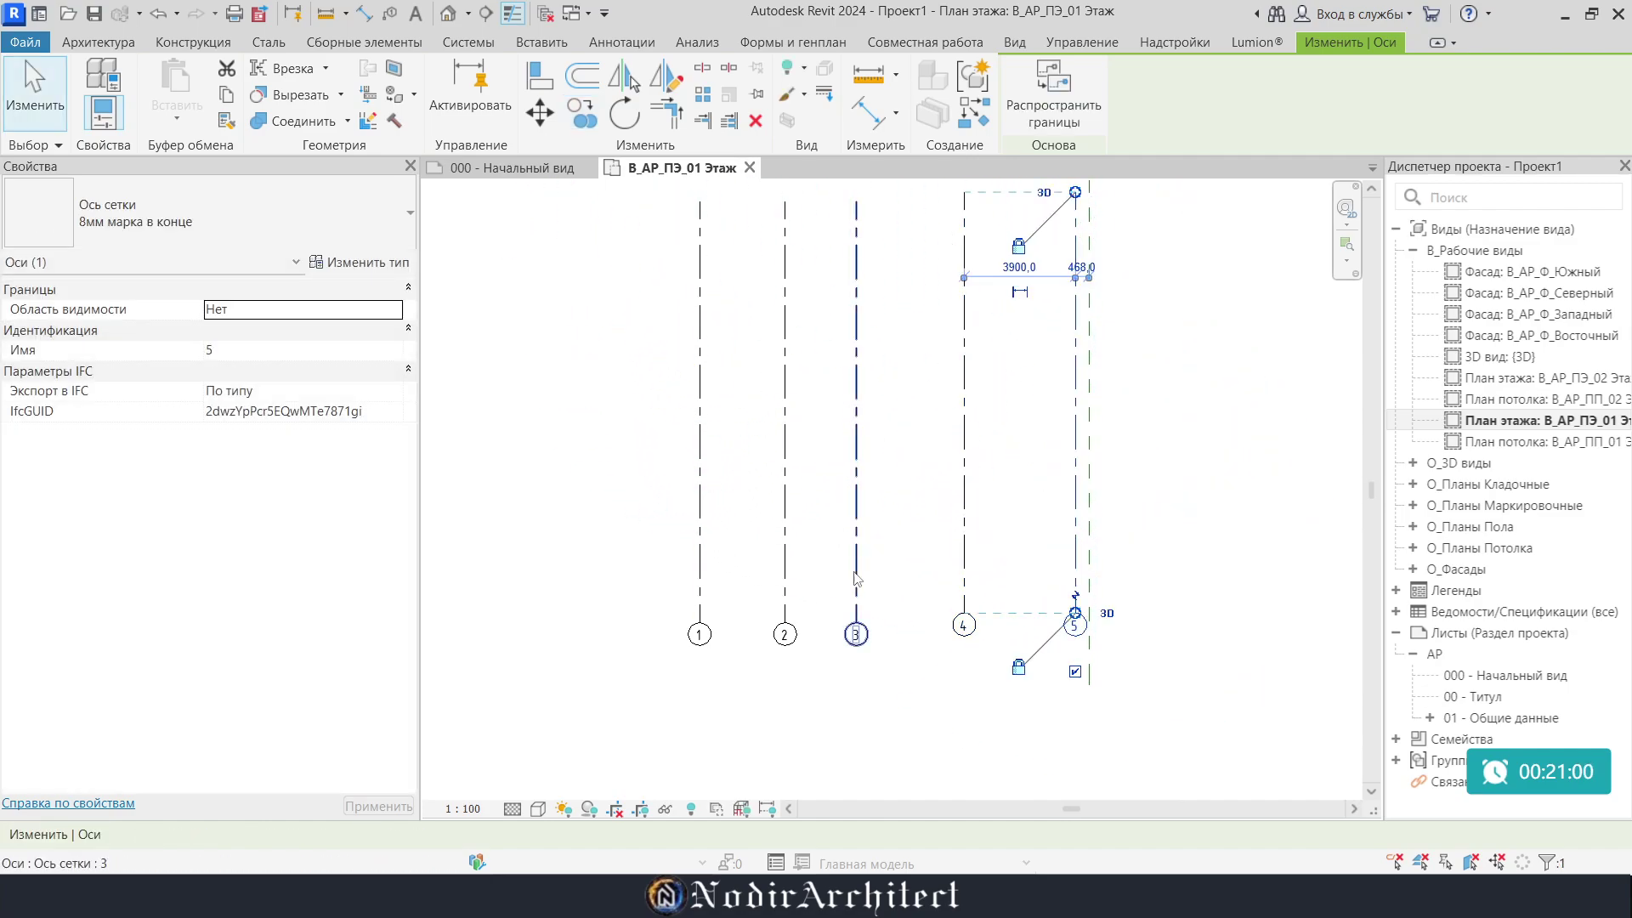
pyautogui.scroll(-2, 827, 593)
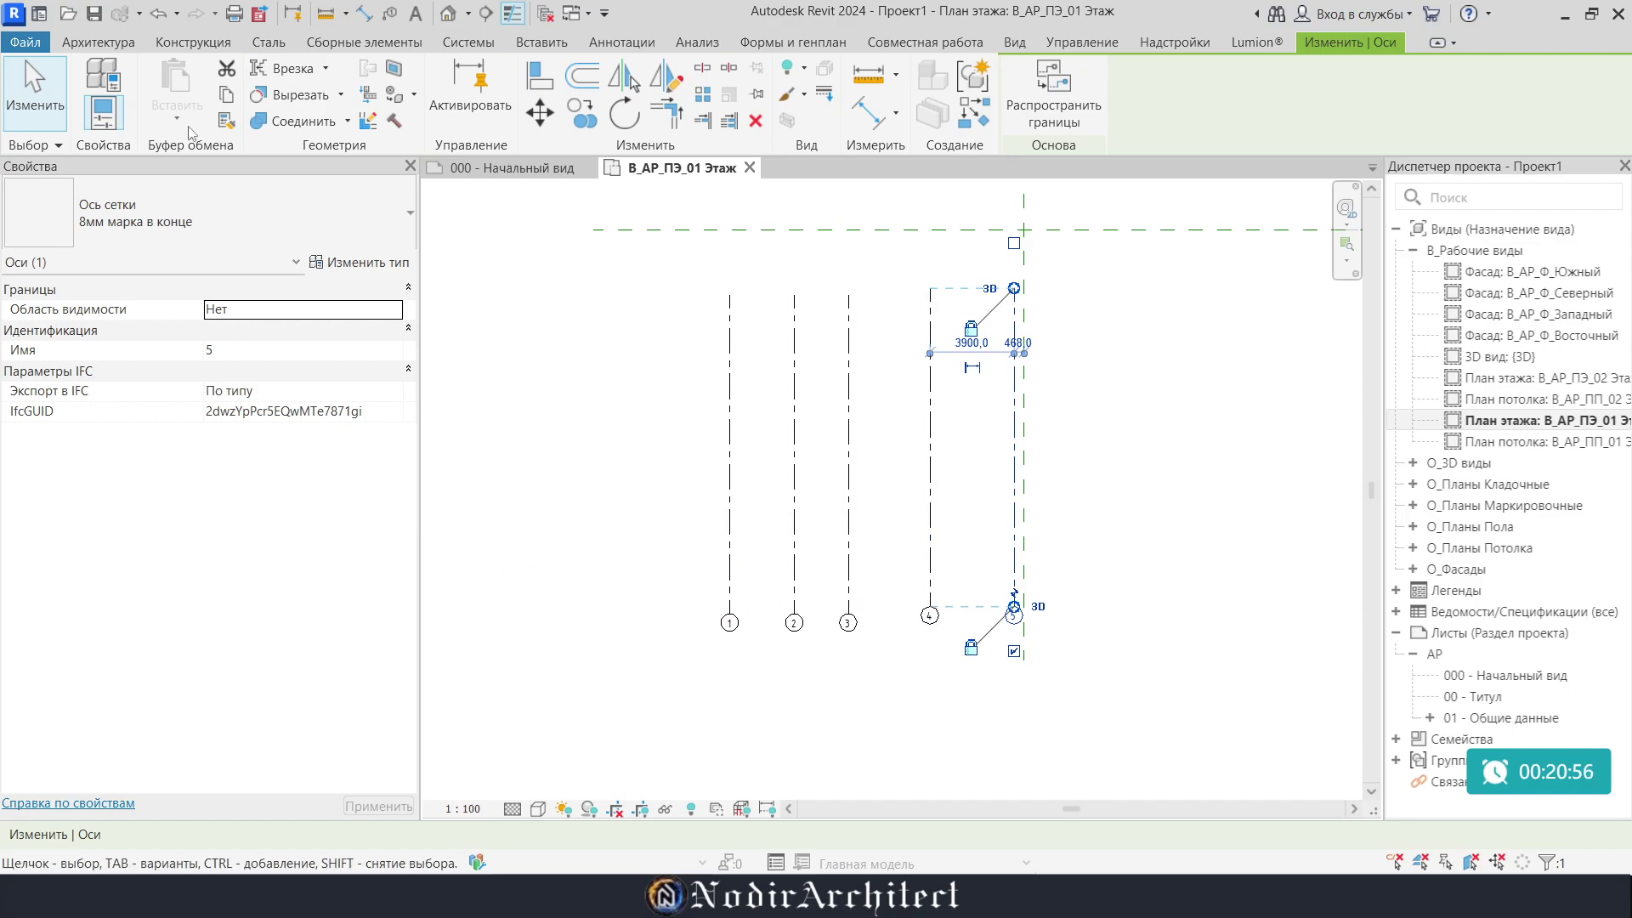
# Draw a horizontal grid across grids 1–5 and rename it from 6 to A
pyautogui.click(107, 47)
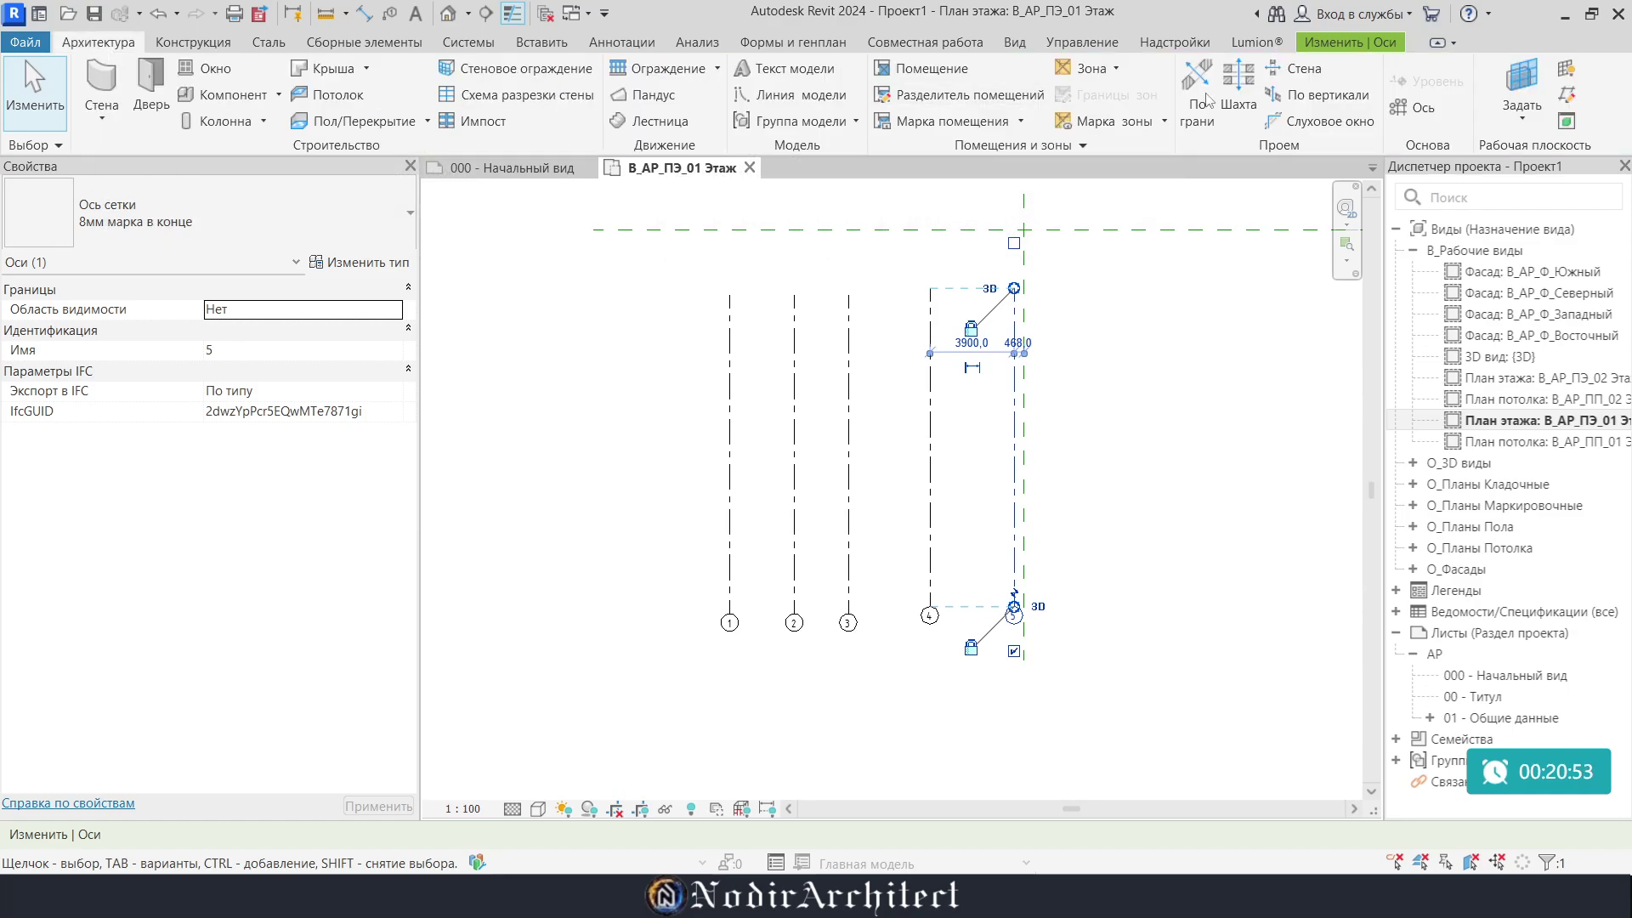
pyautogui.click(1413, 107)
pyautogui.click(1040, 583)
pyautogui.click(696, 583)
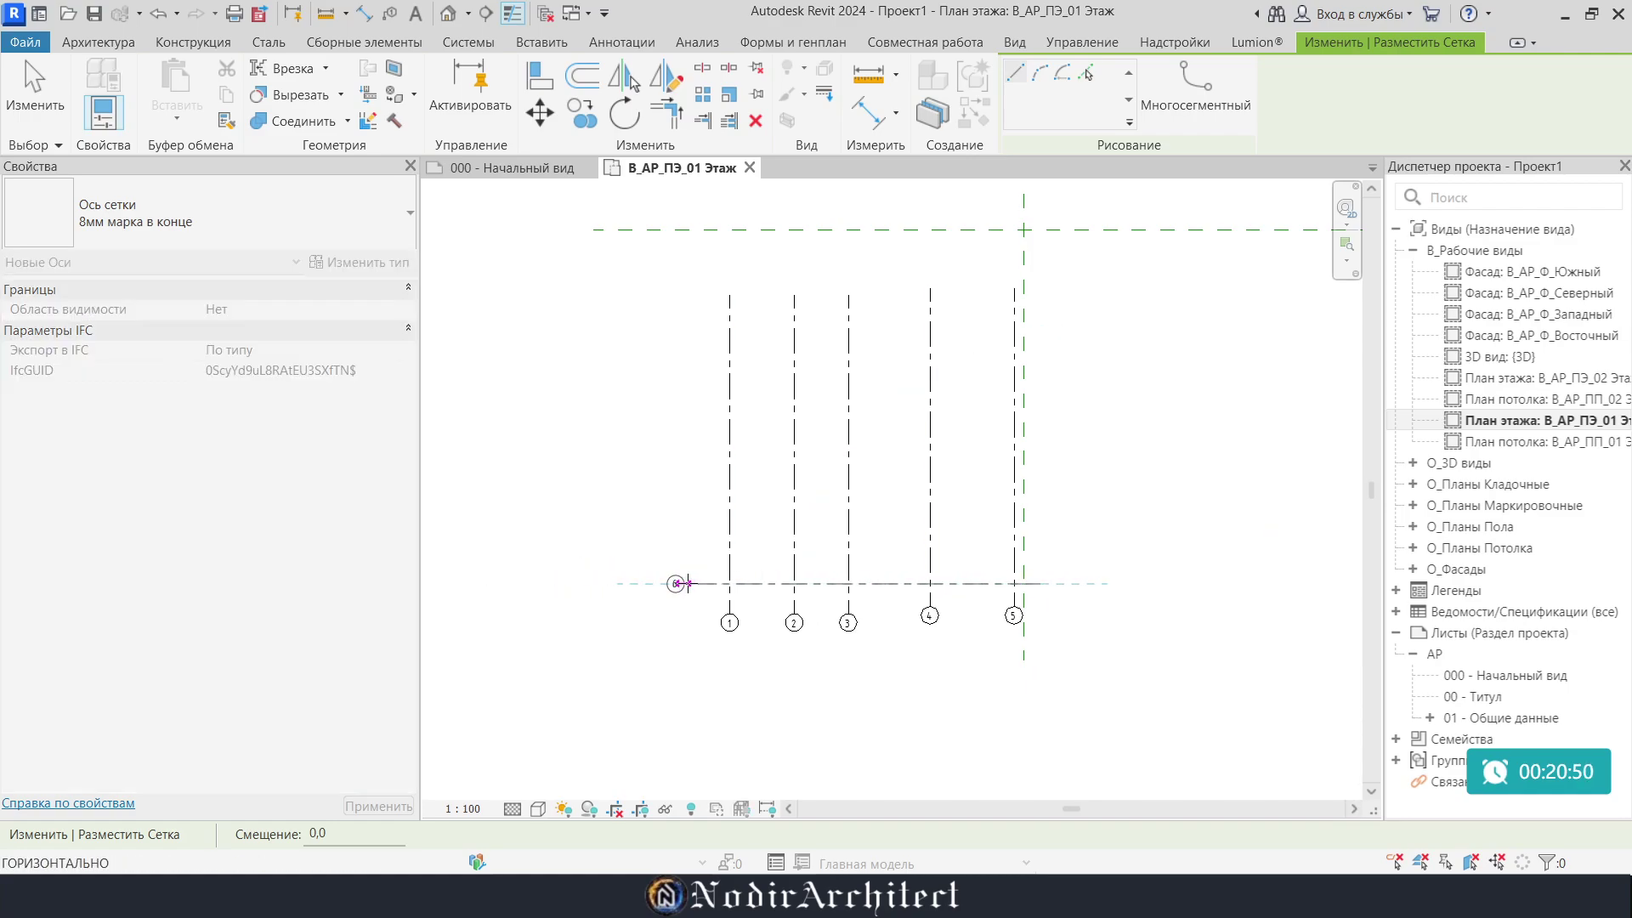
pyautogui.scroll(3, 696, 587)
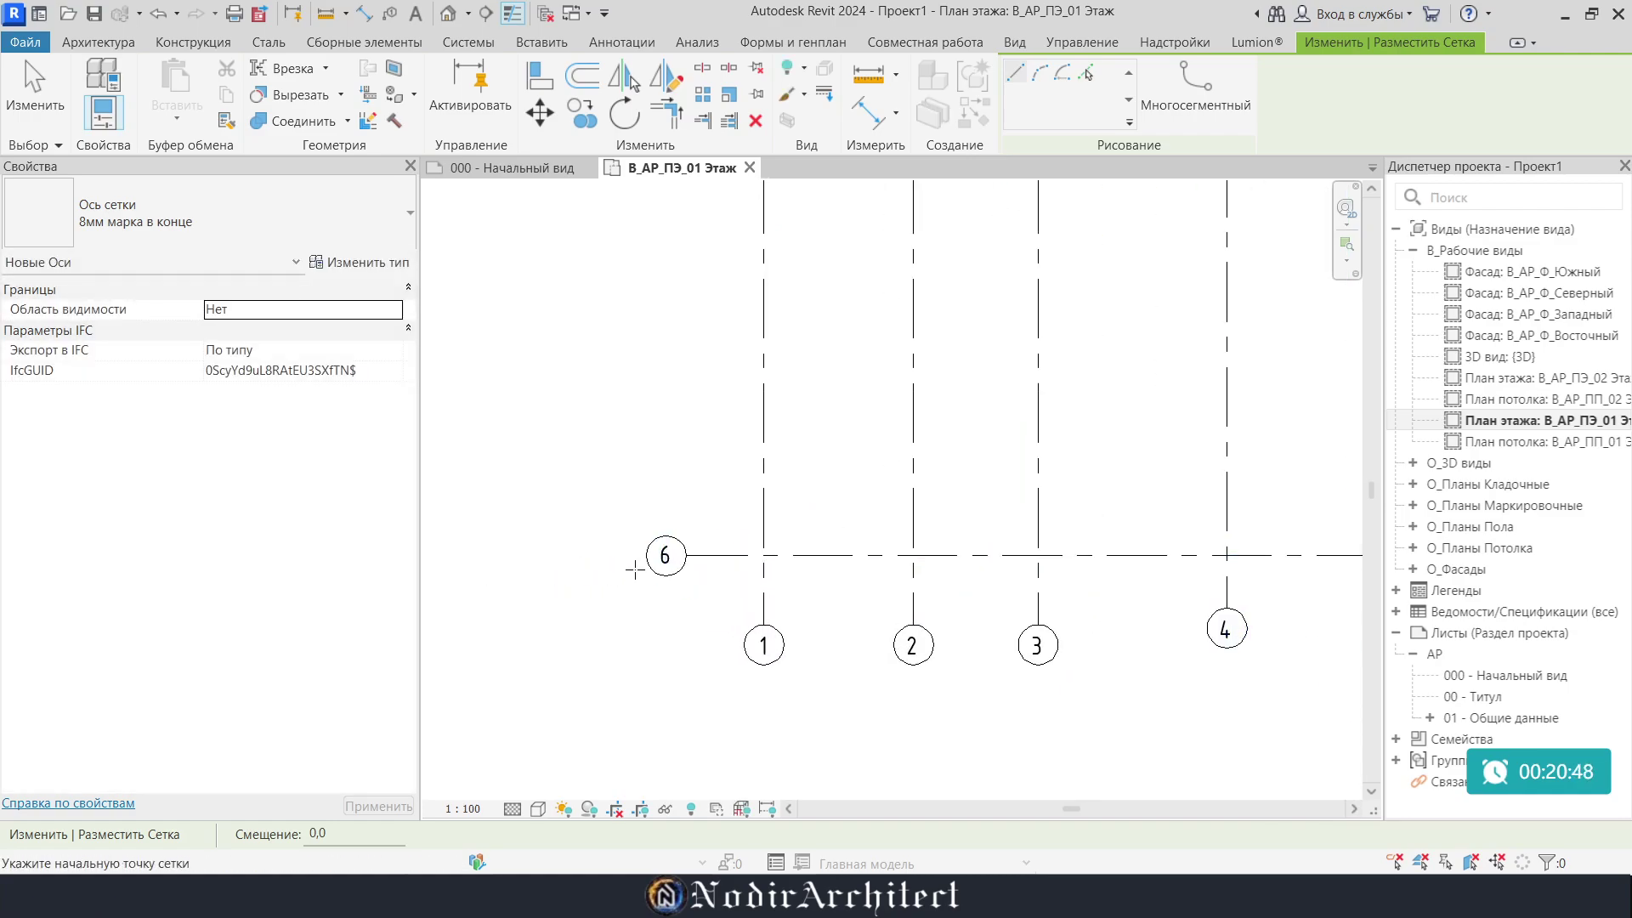
pyautogui.scroll(3, 666, 555)
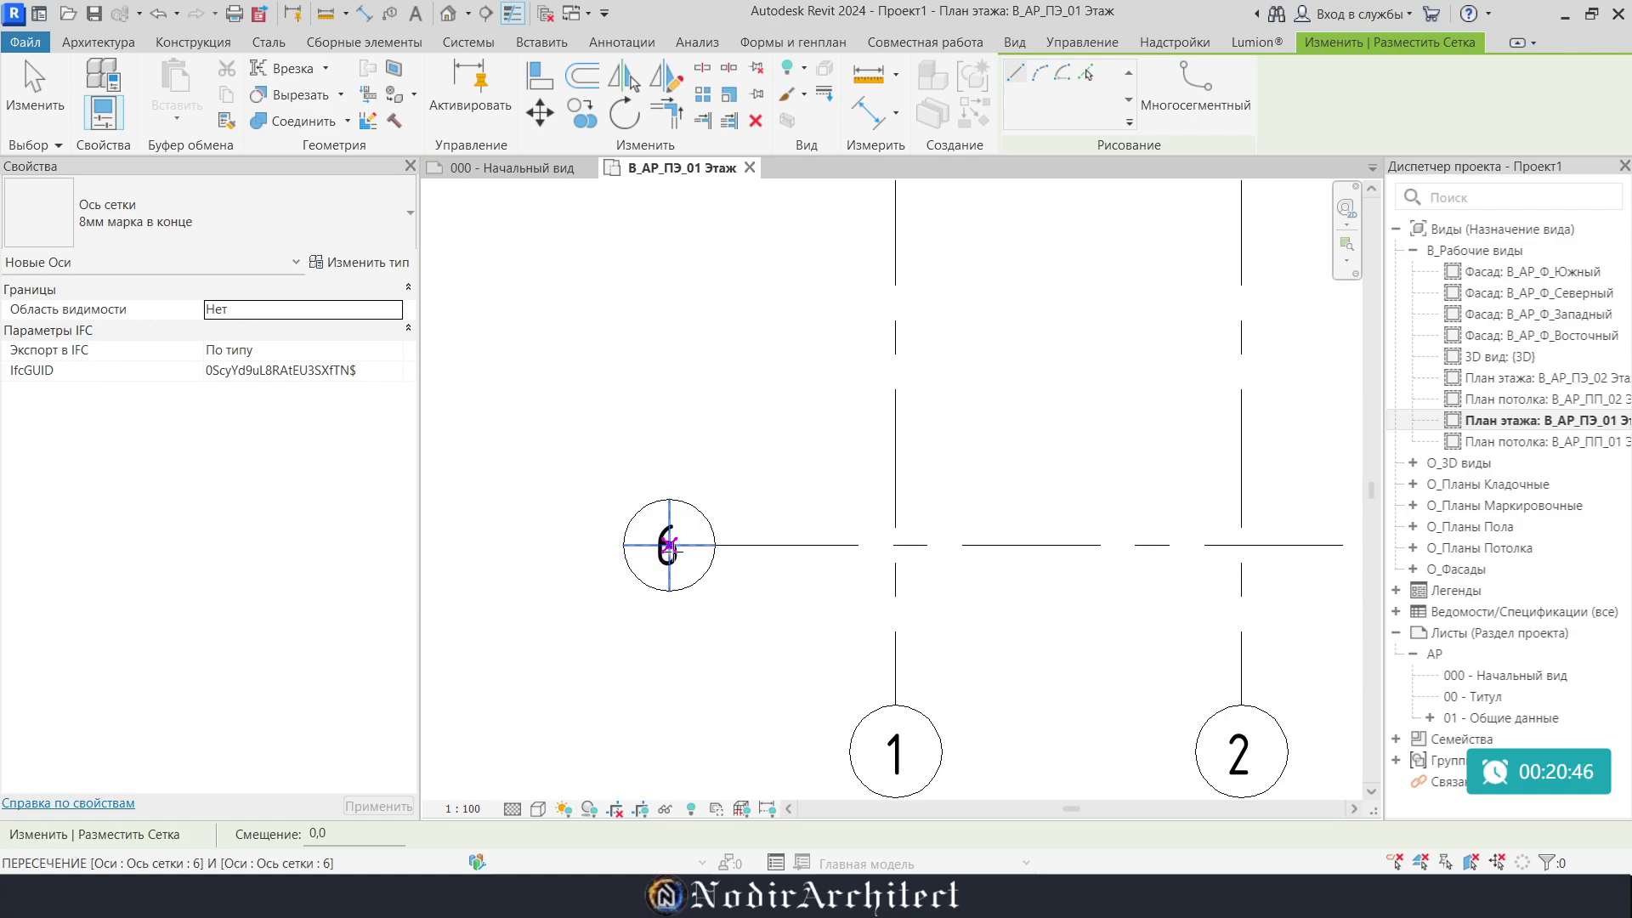
pyautogui.press('Escape')
pyautogui.doubleClick(669, 549)
pyautogui.click(673, 555)
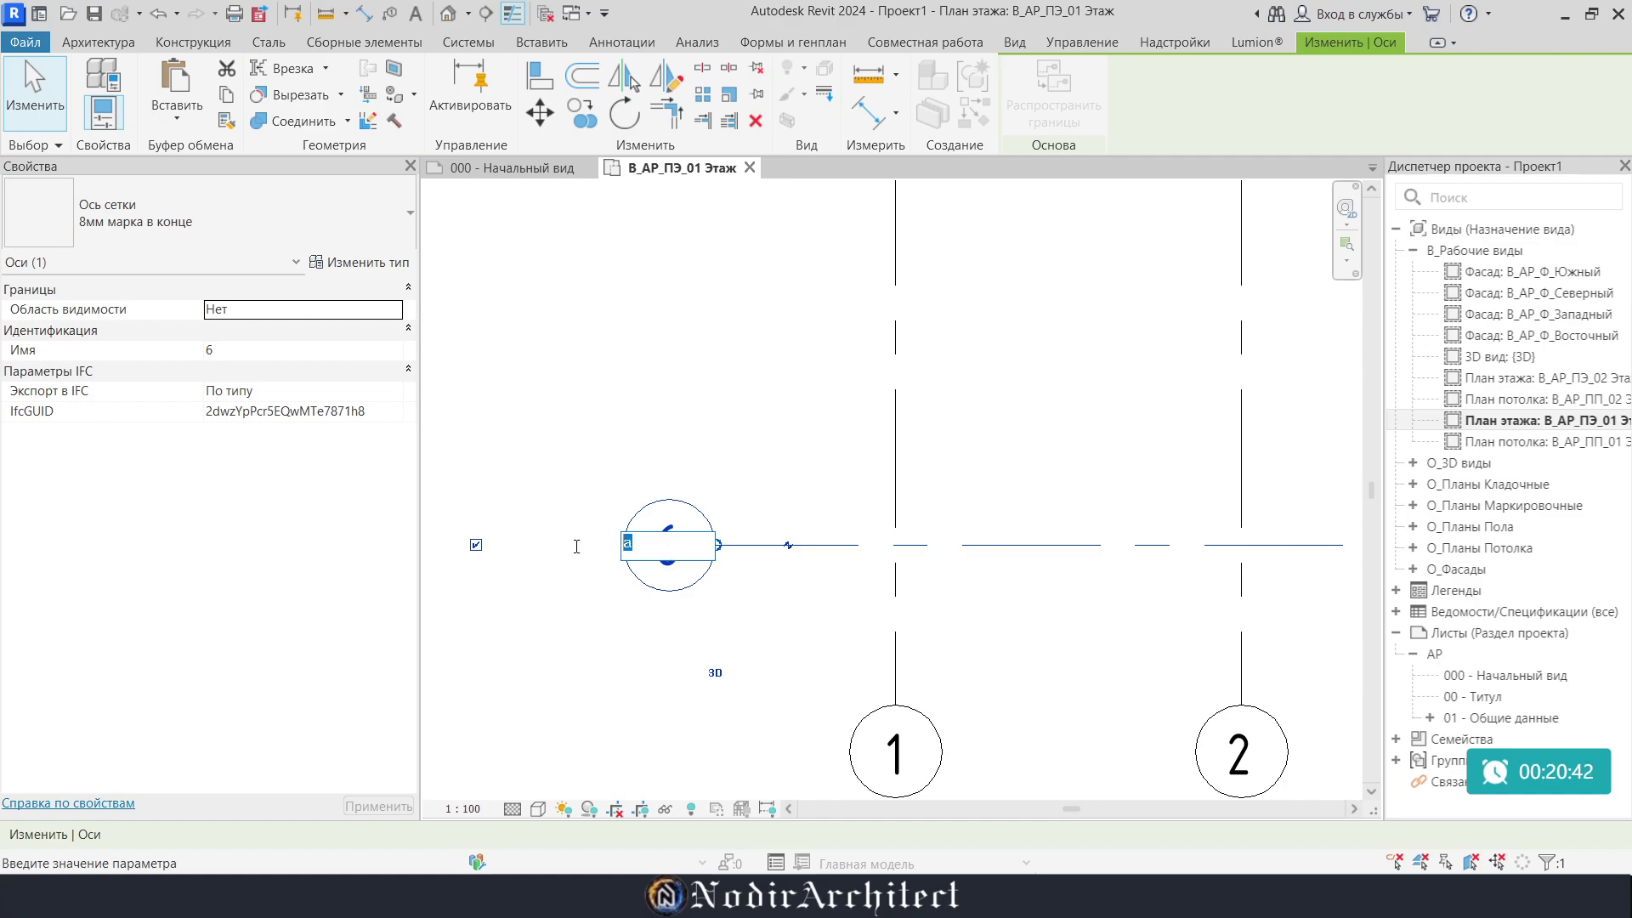
pyautogui.write('A')
pyautogui.press('Return')
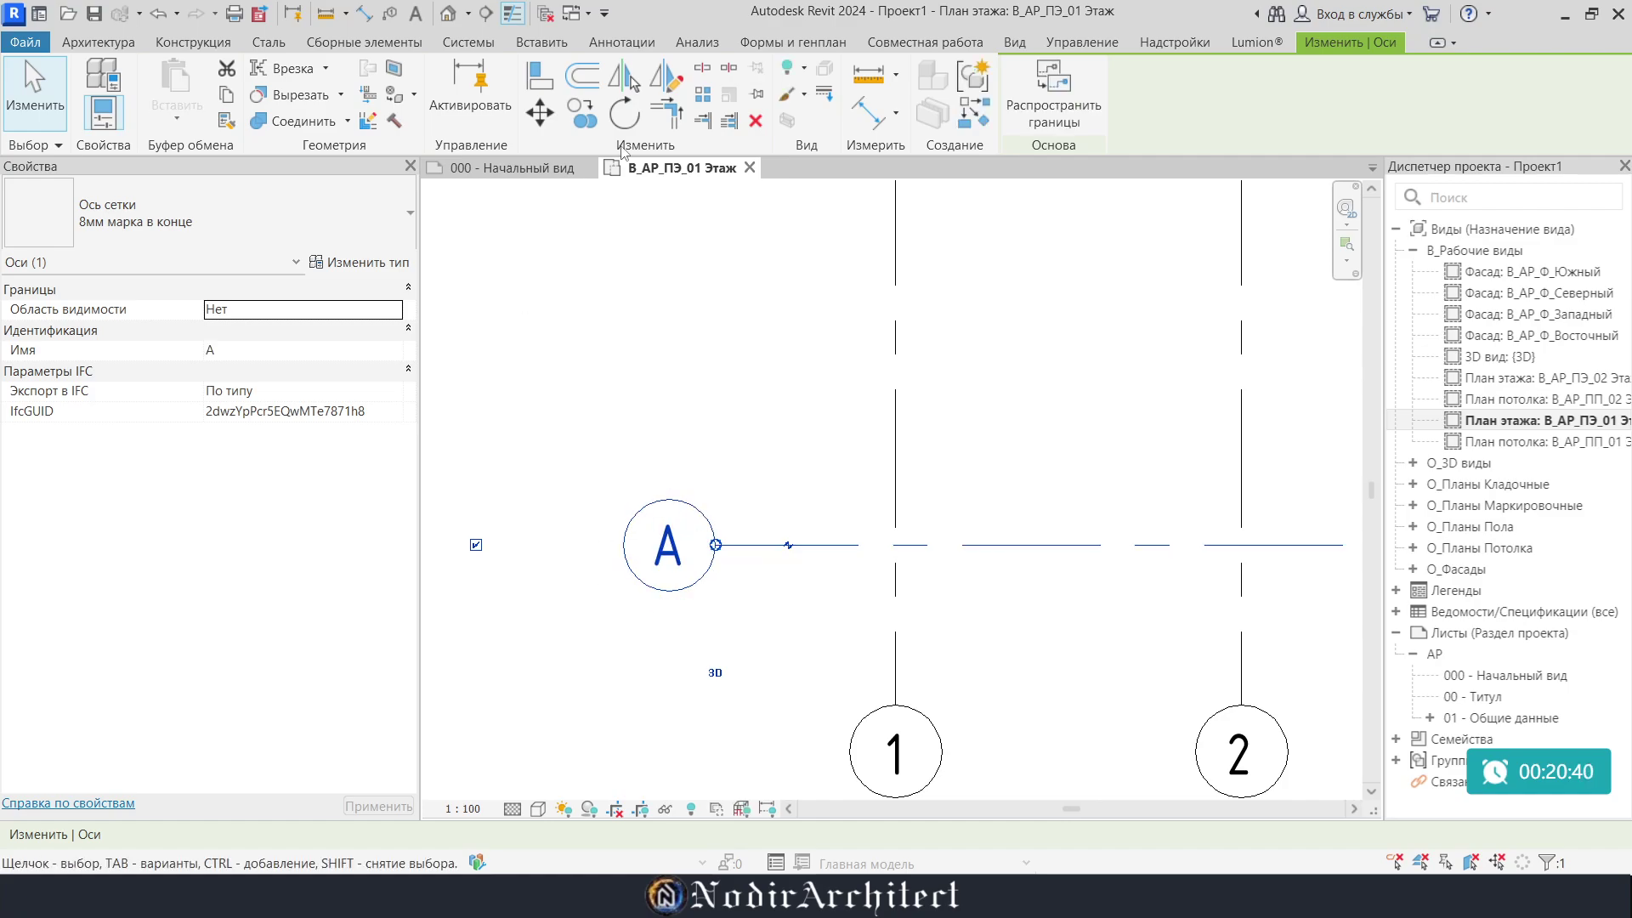
pyautogui.click(582, 112)
# Restart copying grid A with Ortho on, using grid A as base point
pyautogui.click(744, 548)
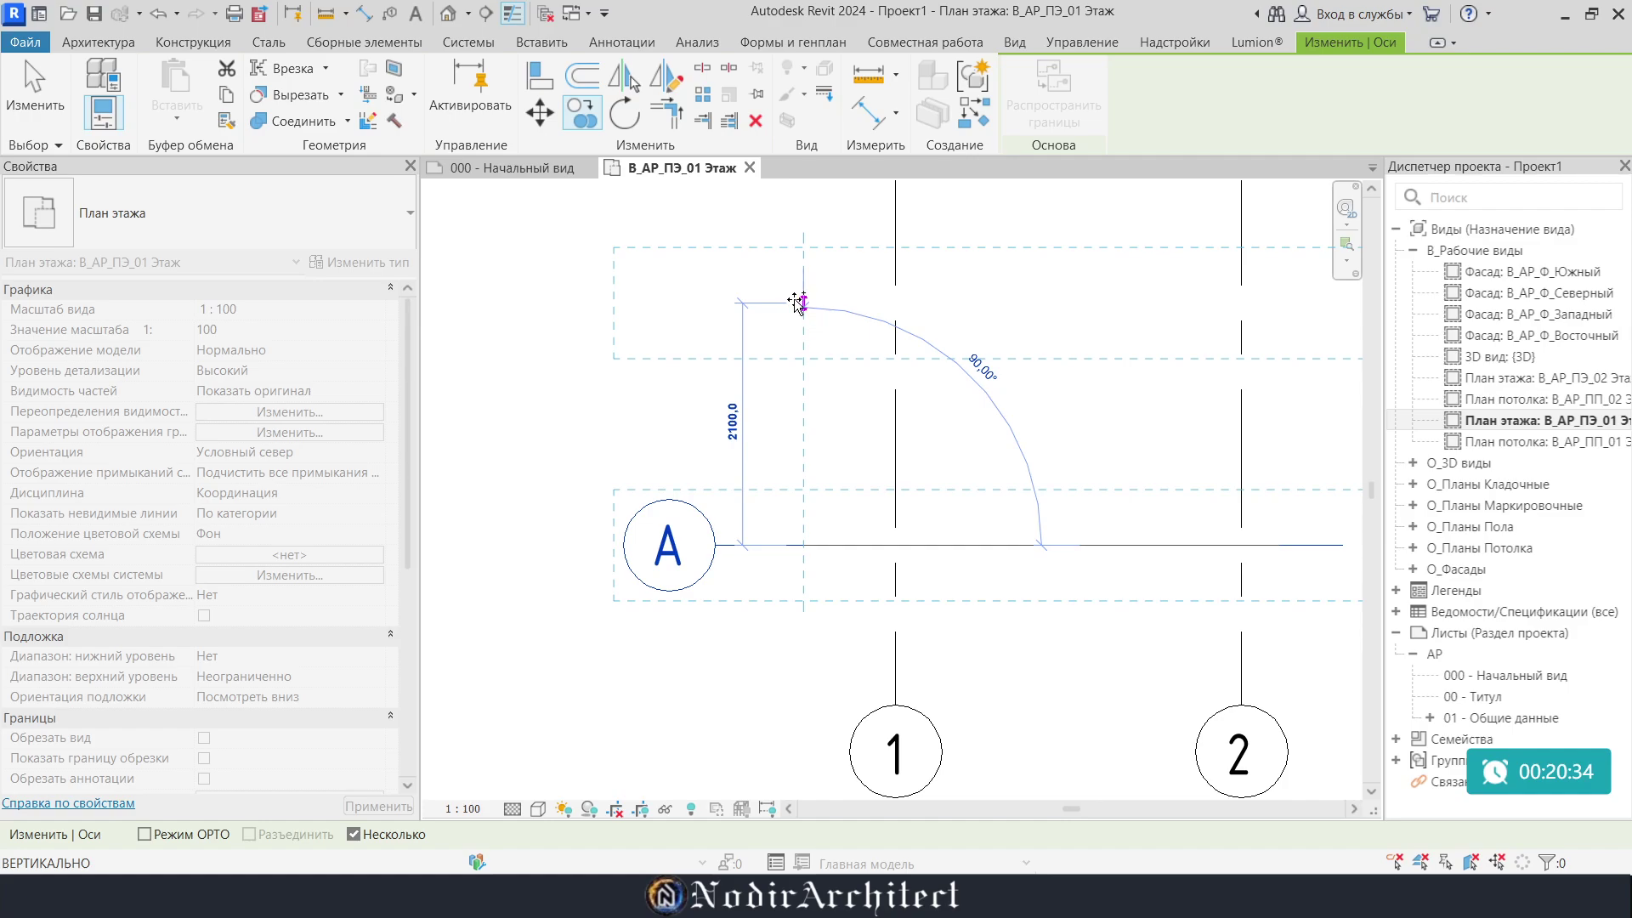
pyautogui.press('Escape')
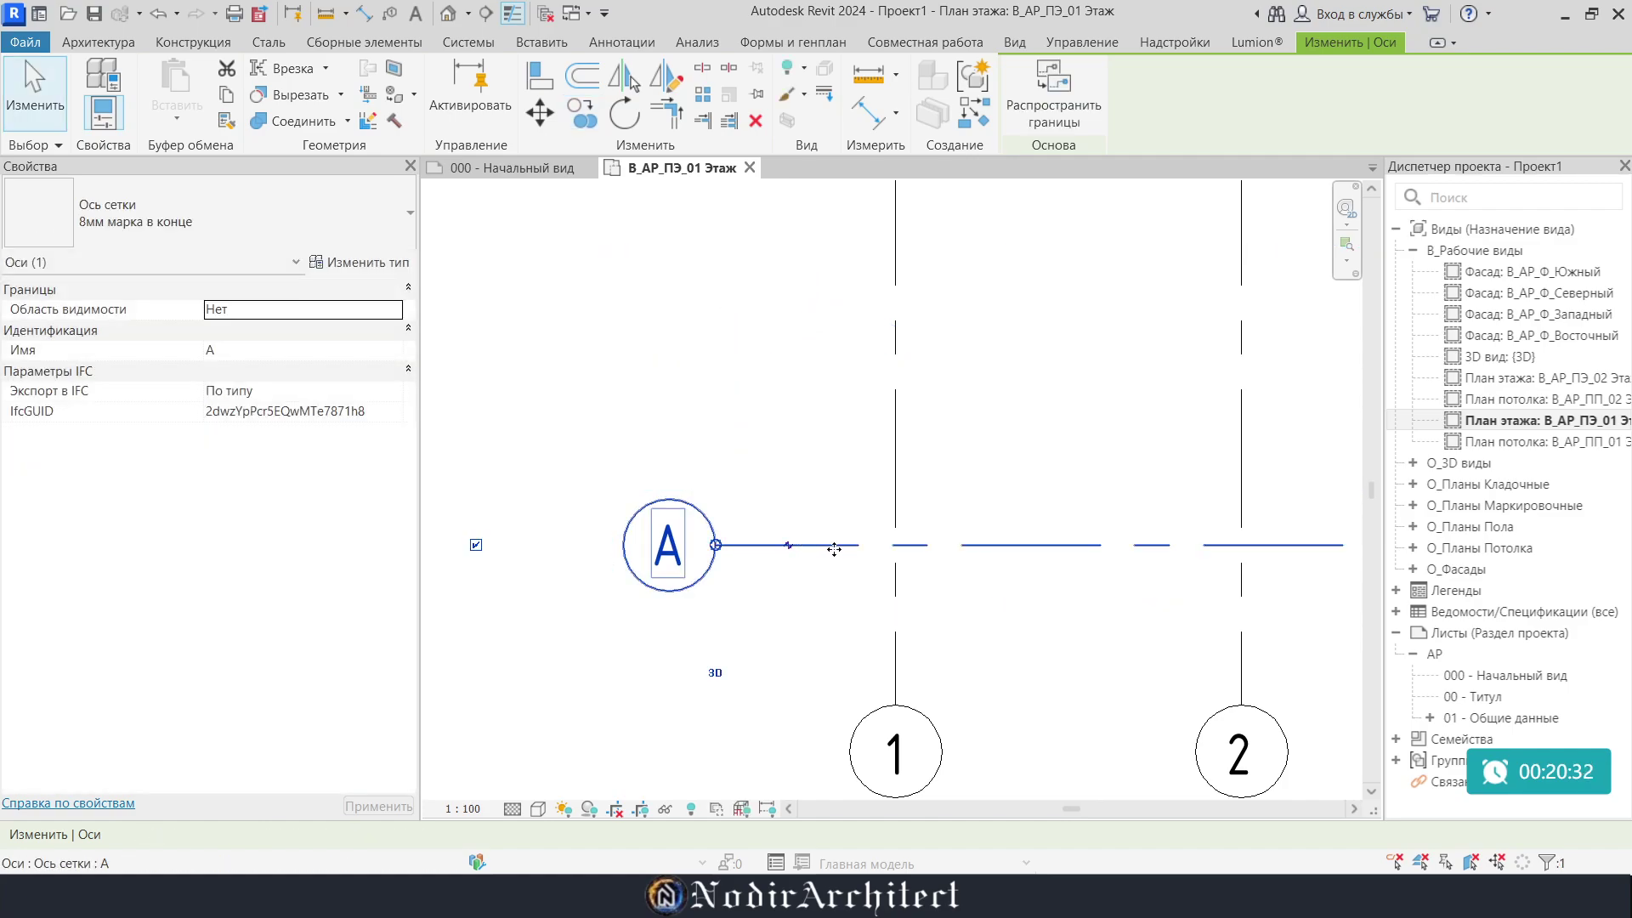
pyautogui.click(574, 118)
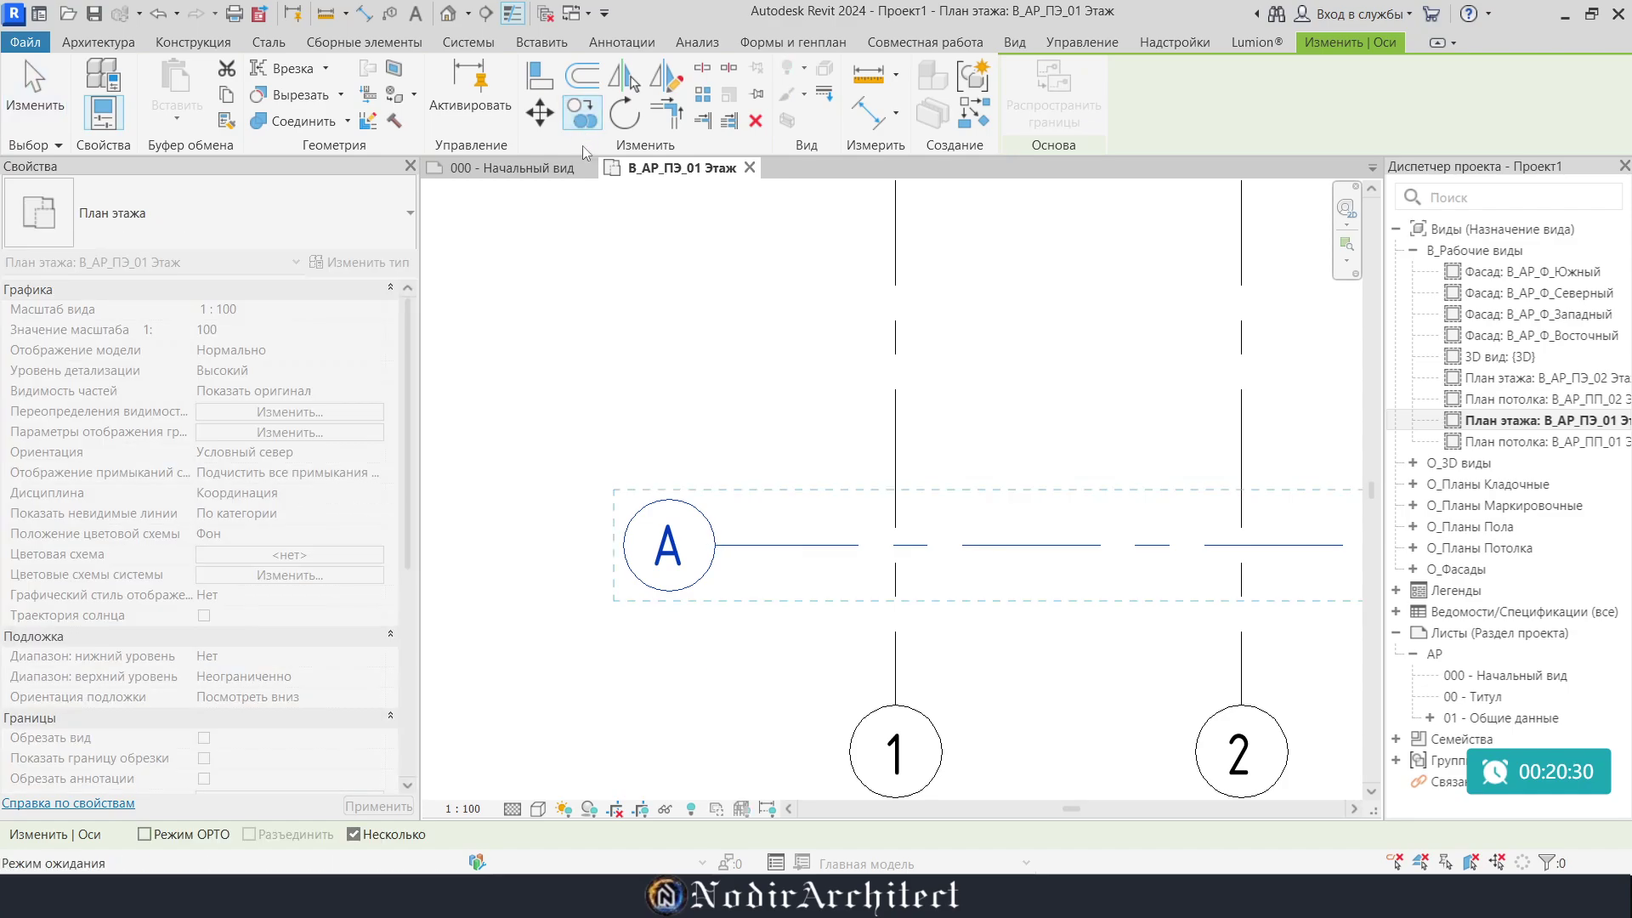
pyautogui.click(144, 834)
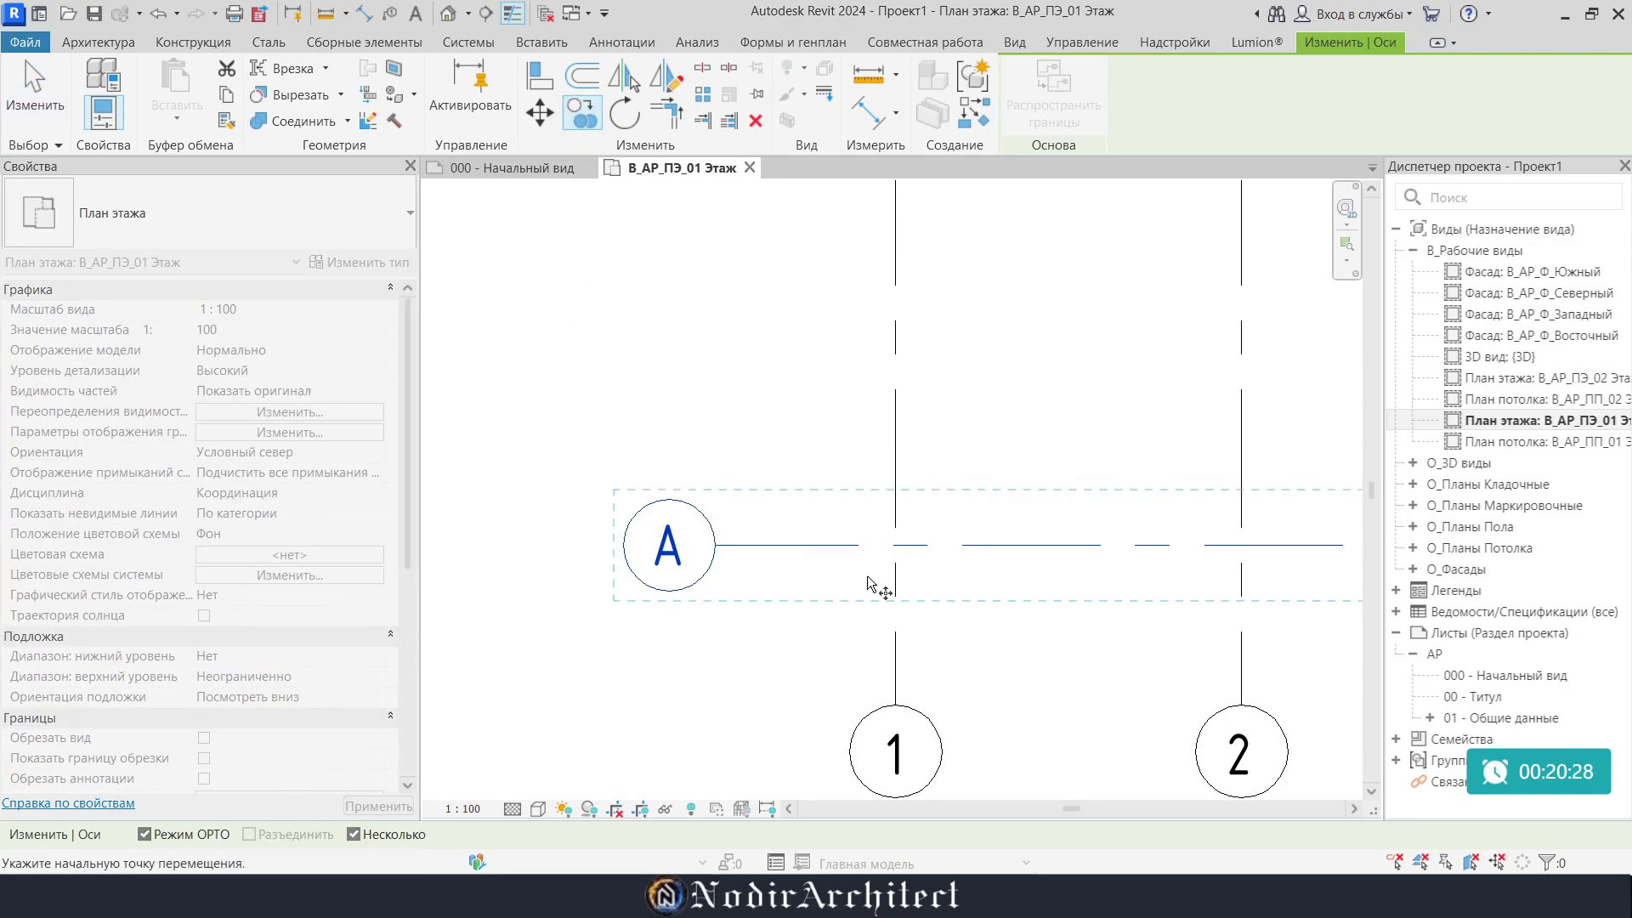
pyautogui.click(851, 545)
pyautogui.scroll(-1, 863, 408)
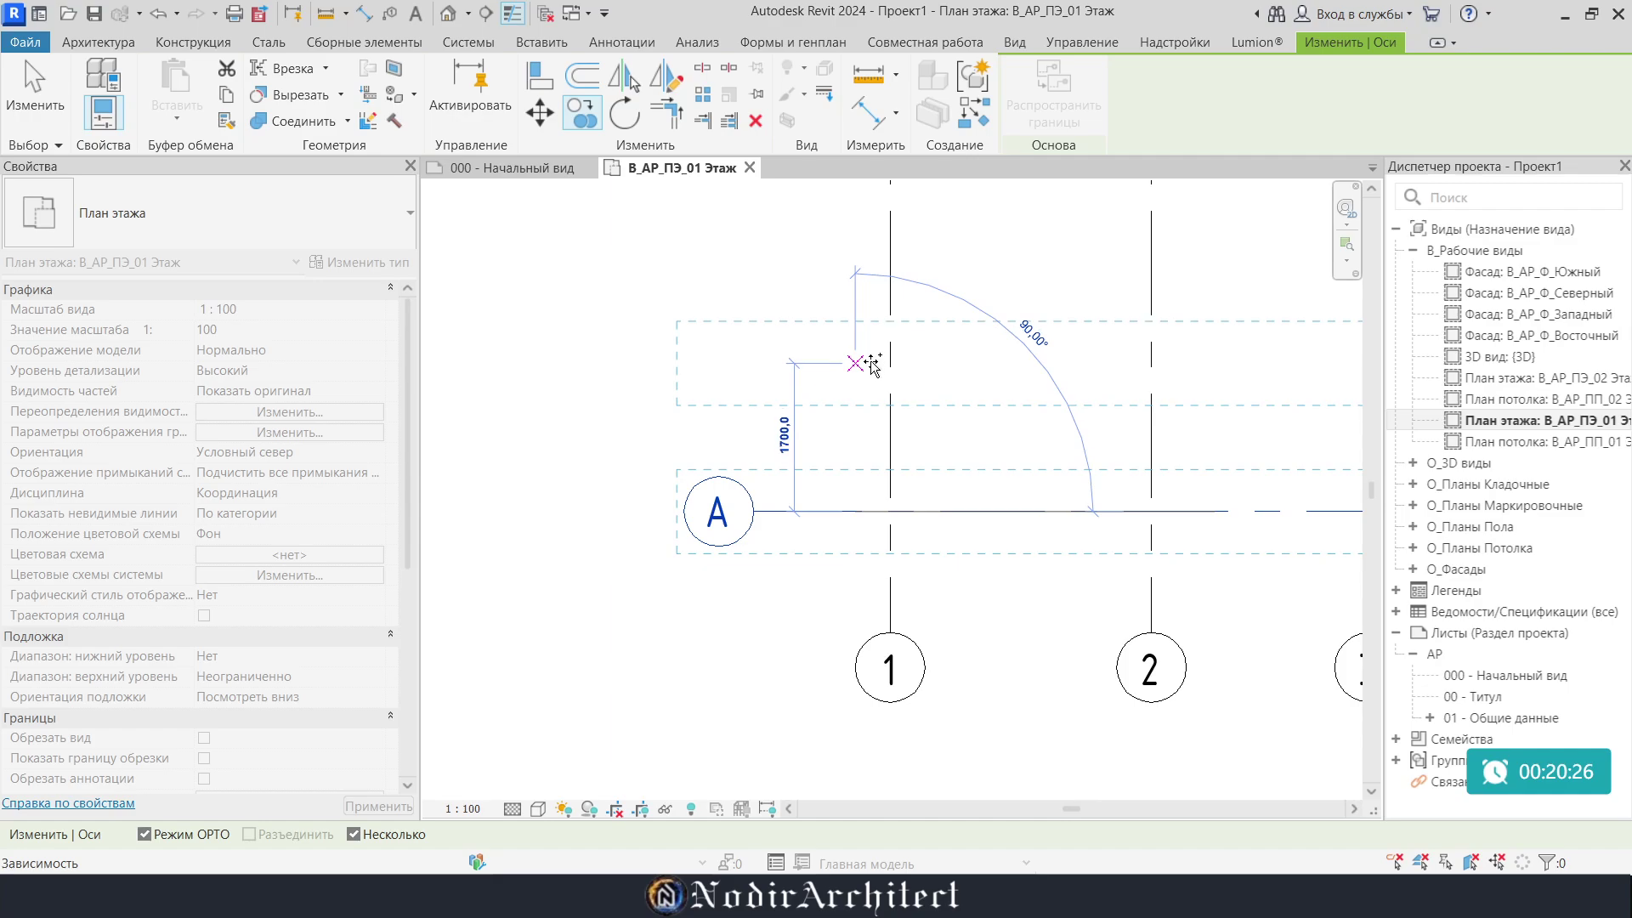
# Place grids B (1700 above A), C (2800 above B), D, and E (3600 above D)
pyautogui.click(873, 366)
pyautogui.scroll(-1, 776, 444)
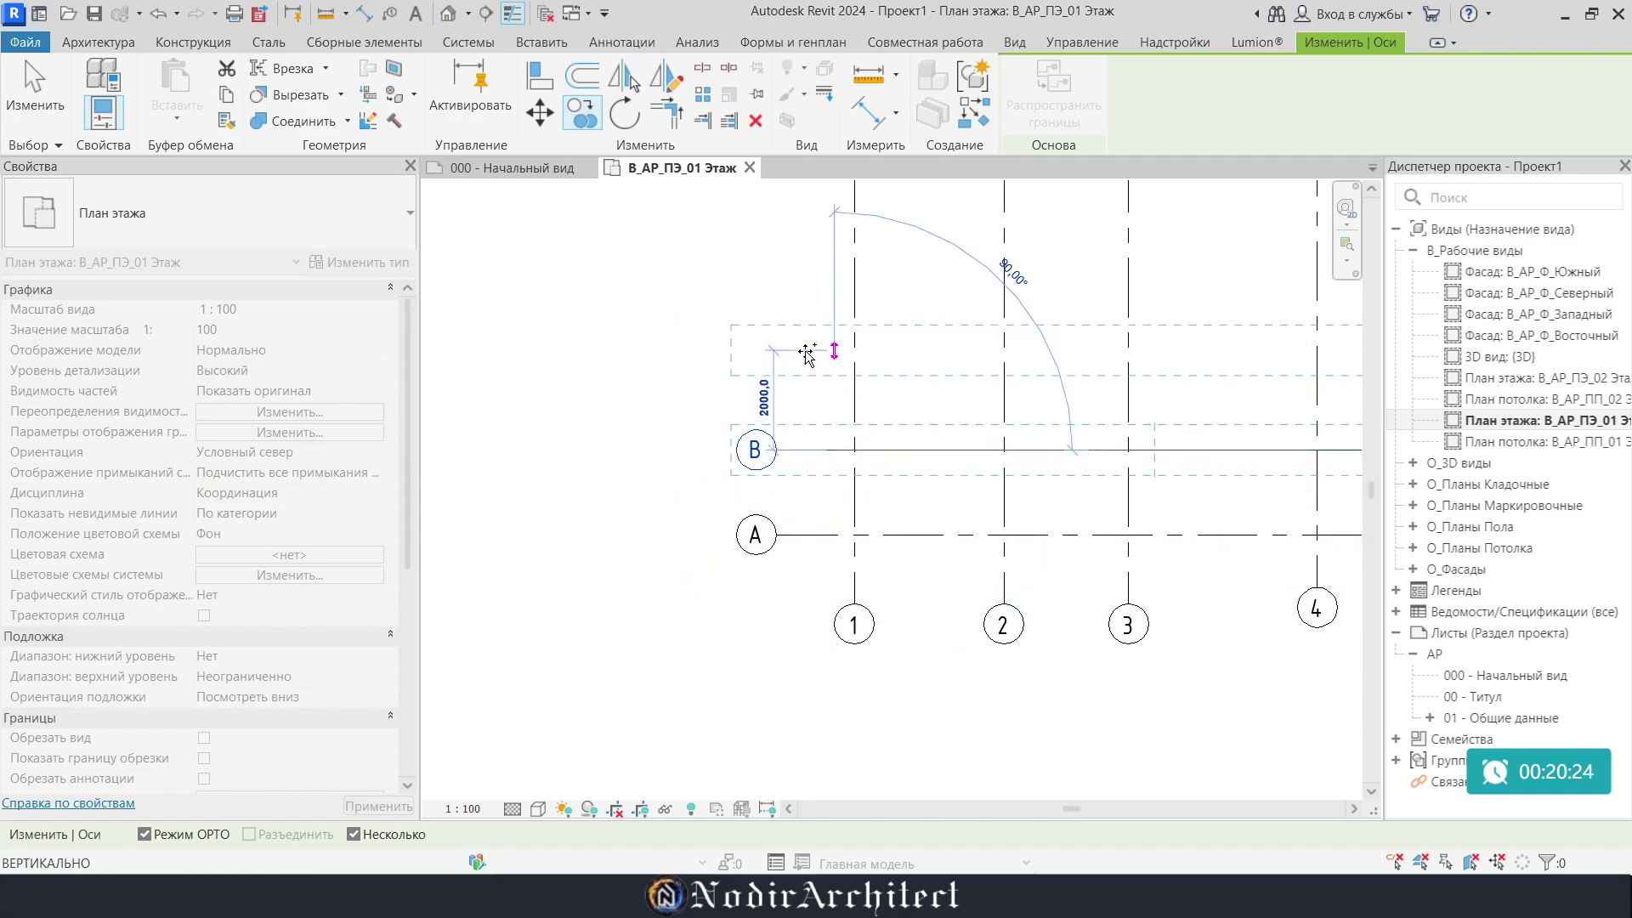
pyautogui.click(807, 315)
pyautogui.scroll(-1, 799, 510)
pyautogui.scroll(-1, 799, 510)
pyautogui.click(828, 357)
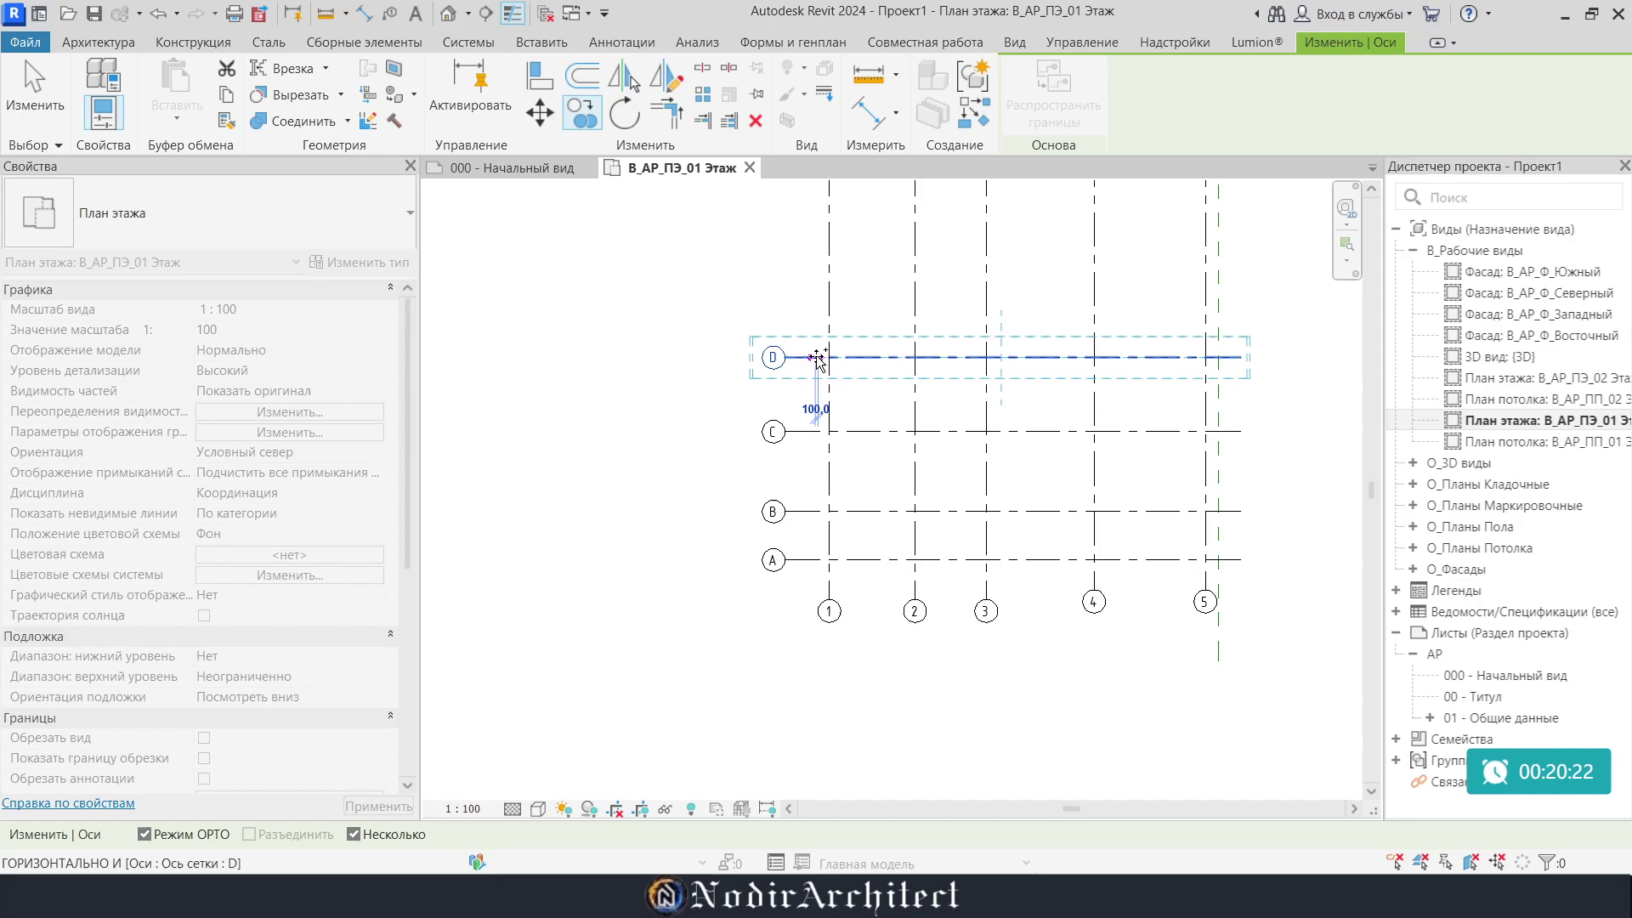
pyautogui.click(837, 245)
pyautogui.scroll(-2, 842, 374)
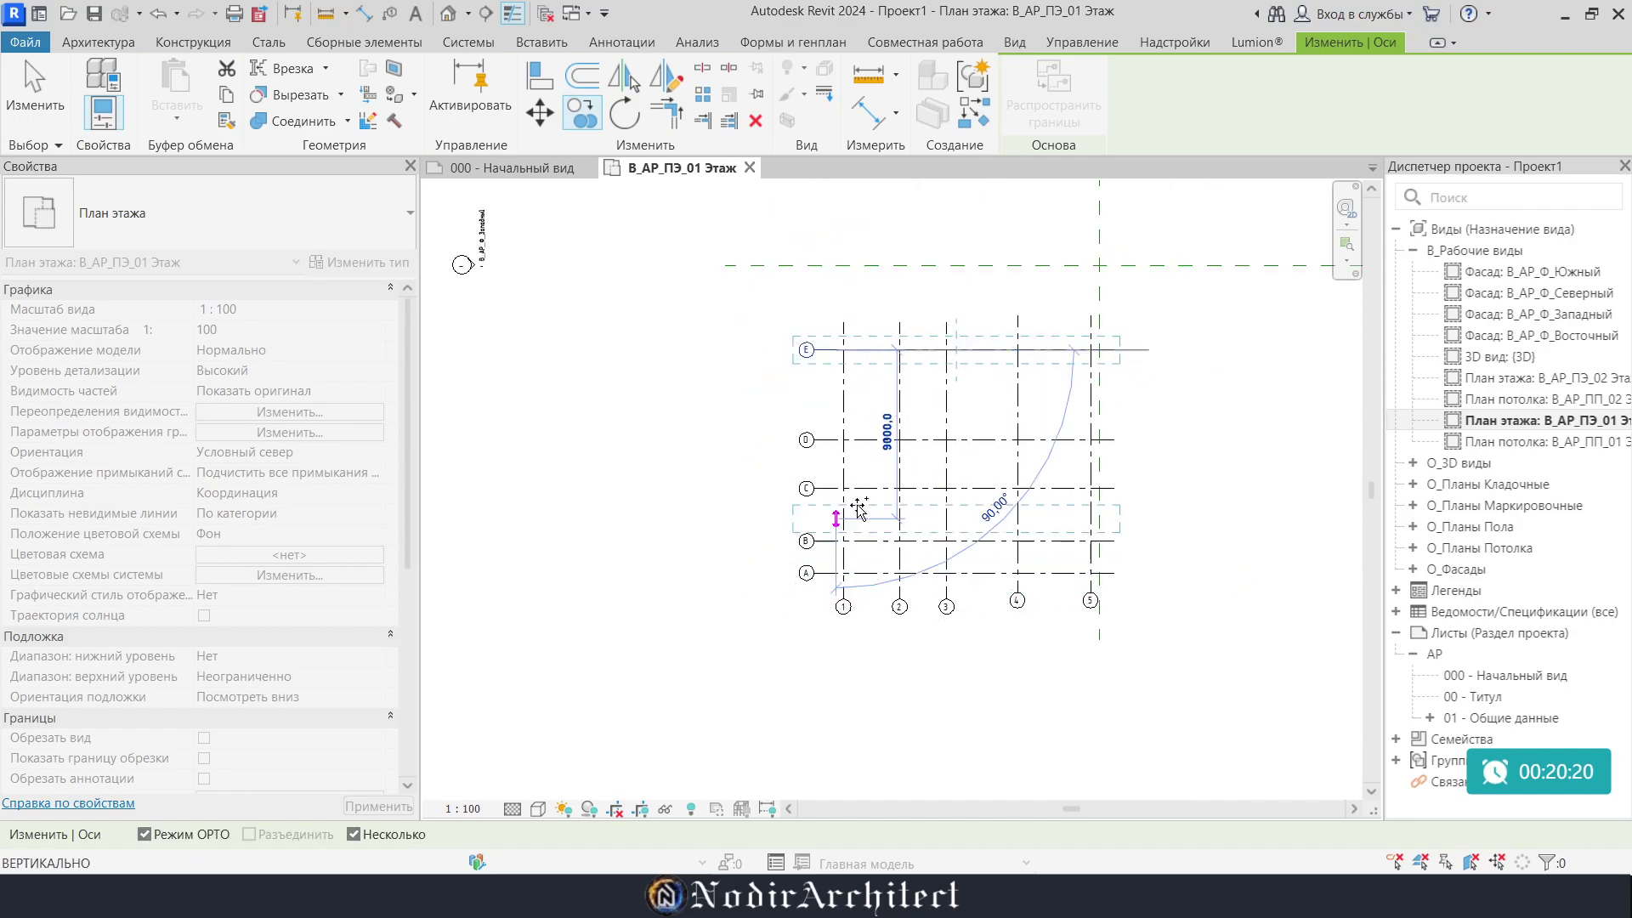
pyautogui.press('Escape')
pyautogui.scroll(2, 867, 571)
pyautogui.scroll(2, 867, 572)
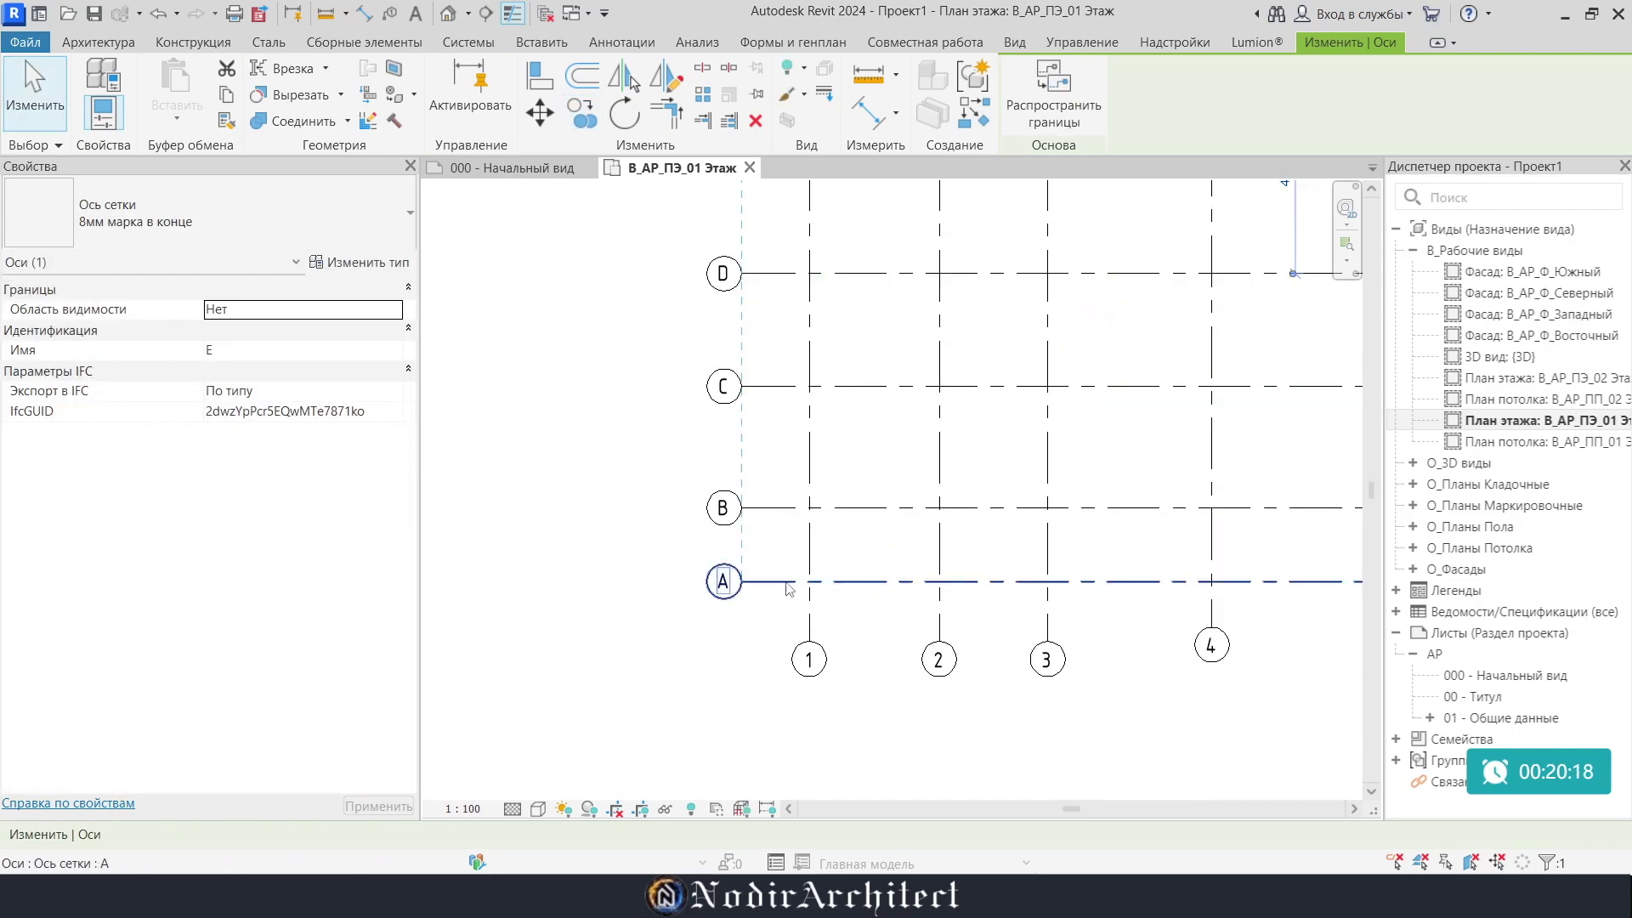
pyautogui.scroll(-3, 623, 550)
pyautogui.scroll(2, 623, 551)
# Show grid A's bubble at its right end, then select grids B, 1 and 2
pyautogui.click(503, 572)
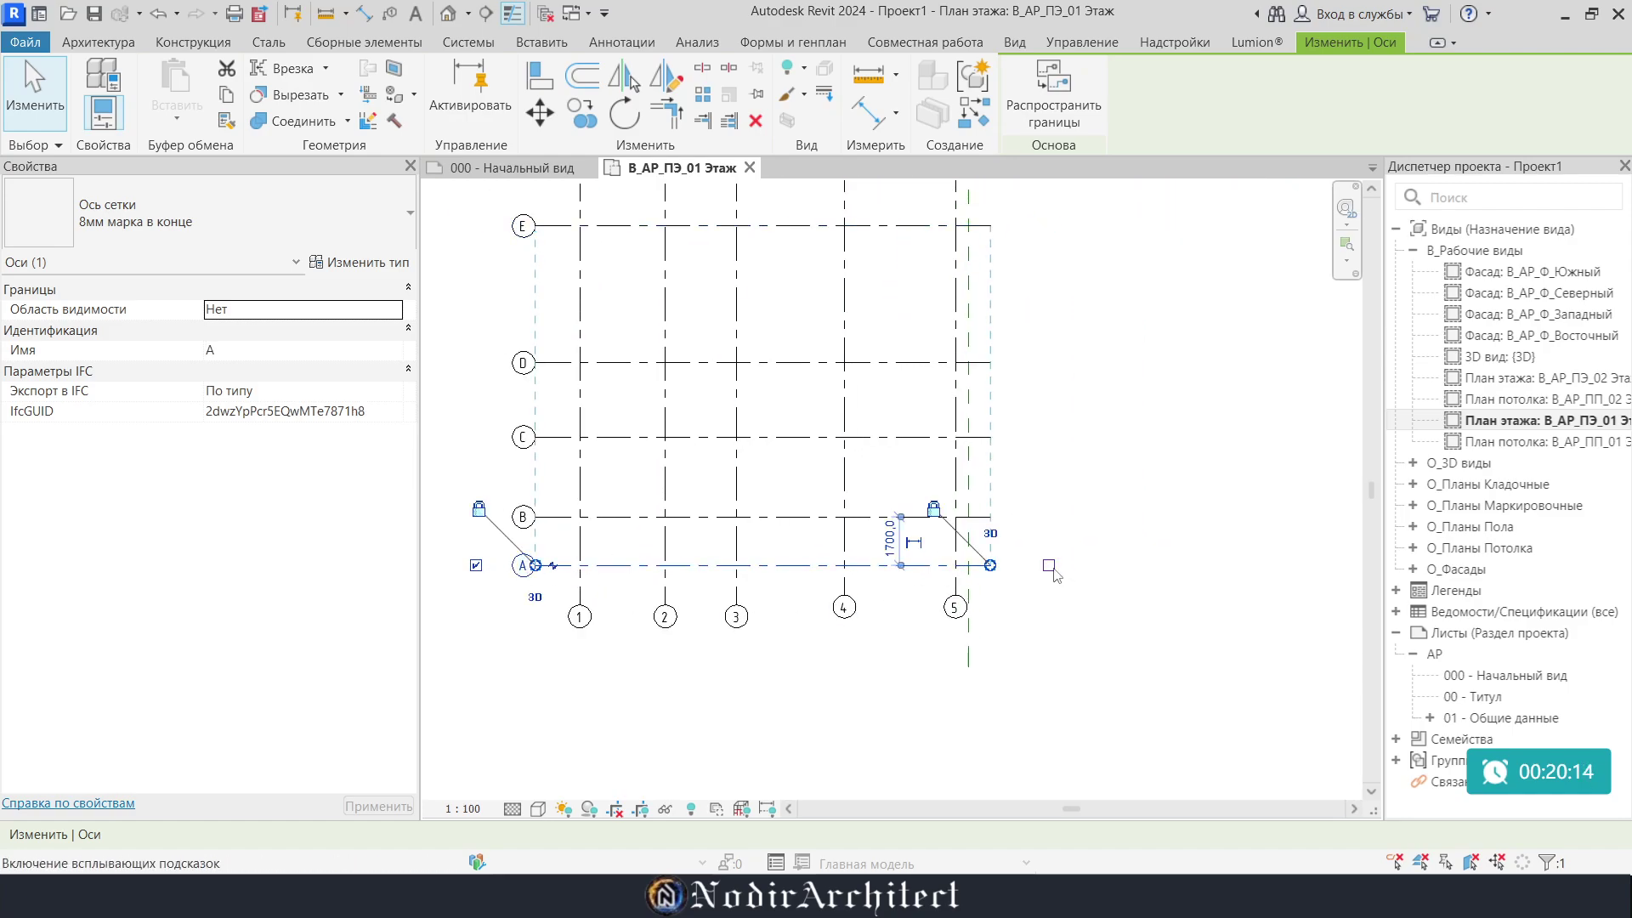
pyautogui.click(1049, 565)
pyautogui.scroll(2, 1033, 540)
pyautogui.click(967, 517)
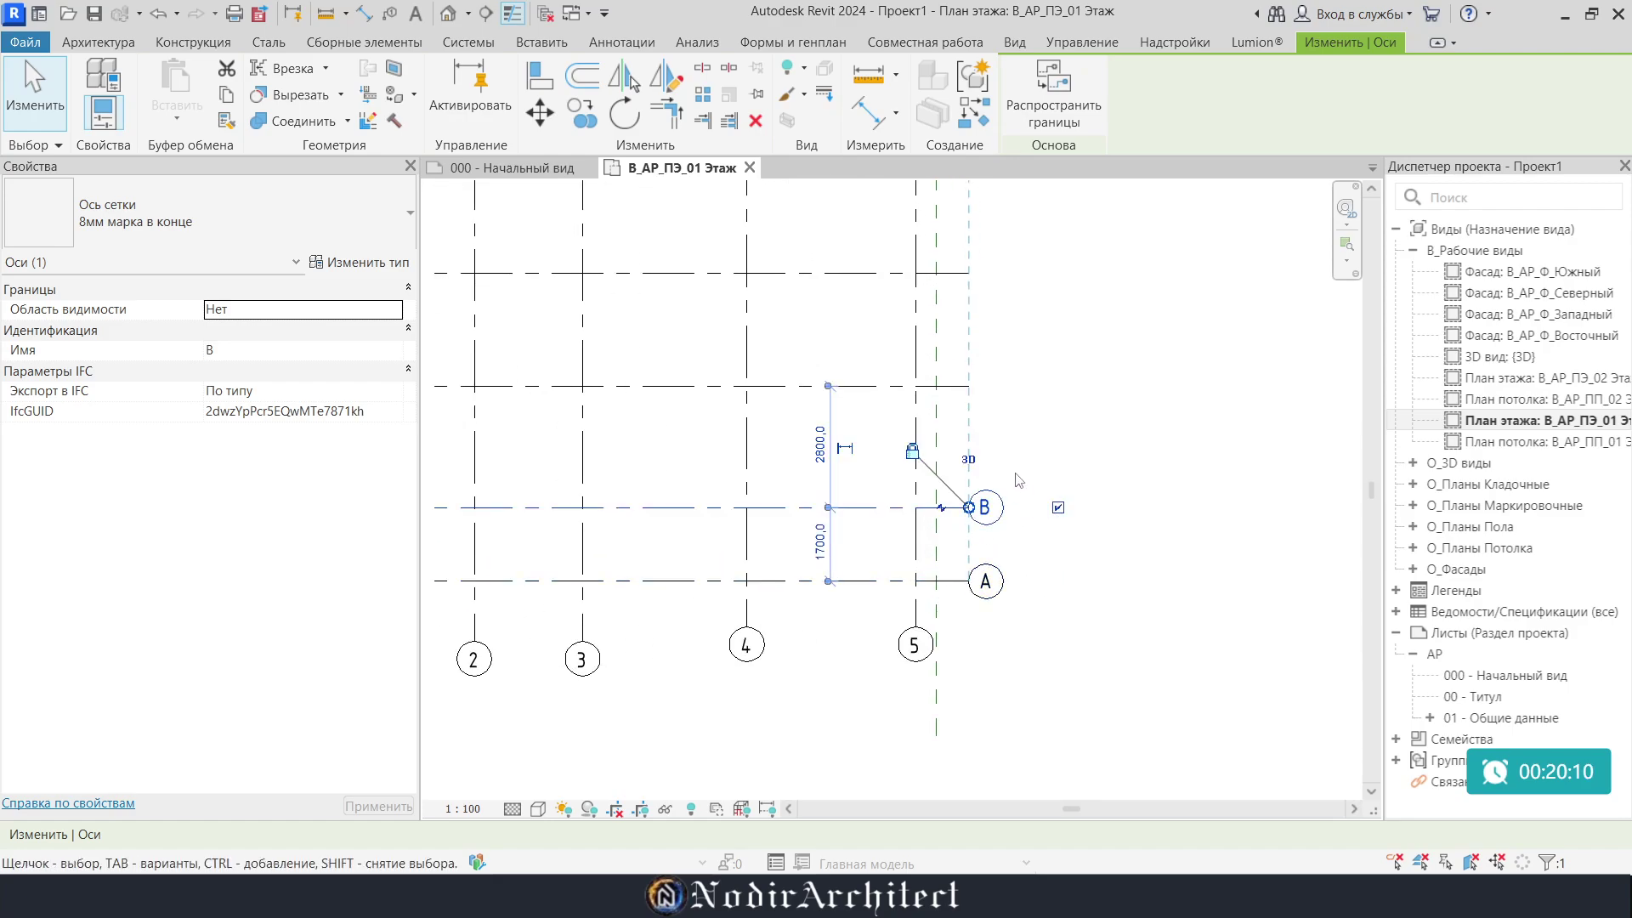
pyautogui.scroll(-2, 1071, 751)
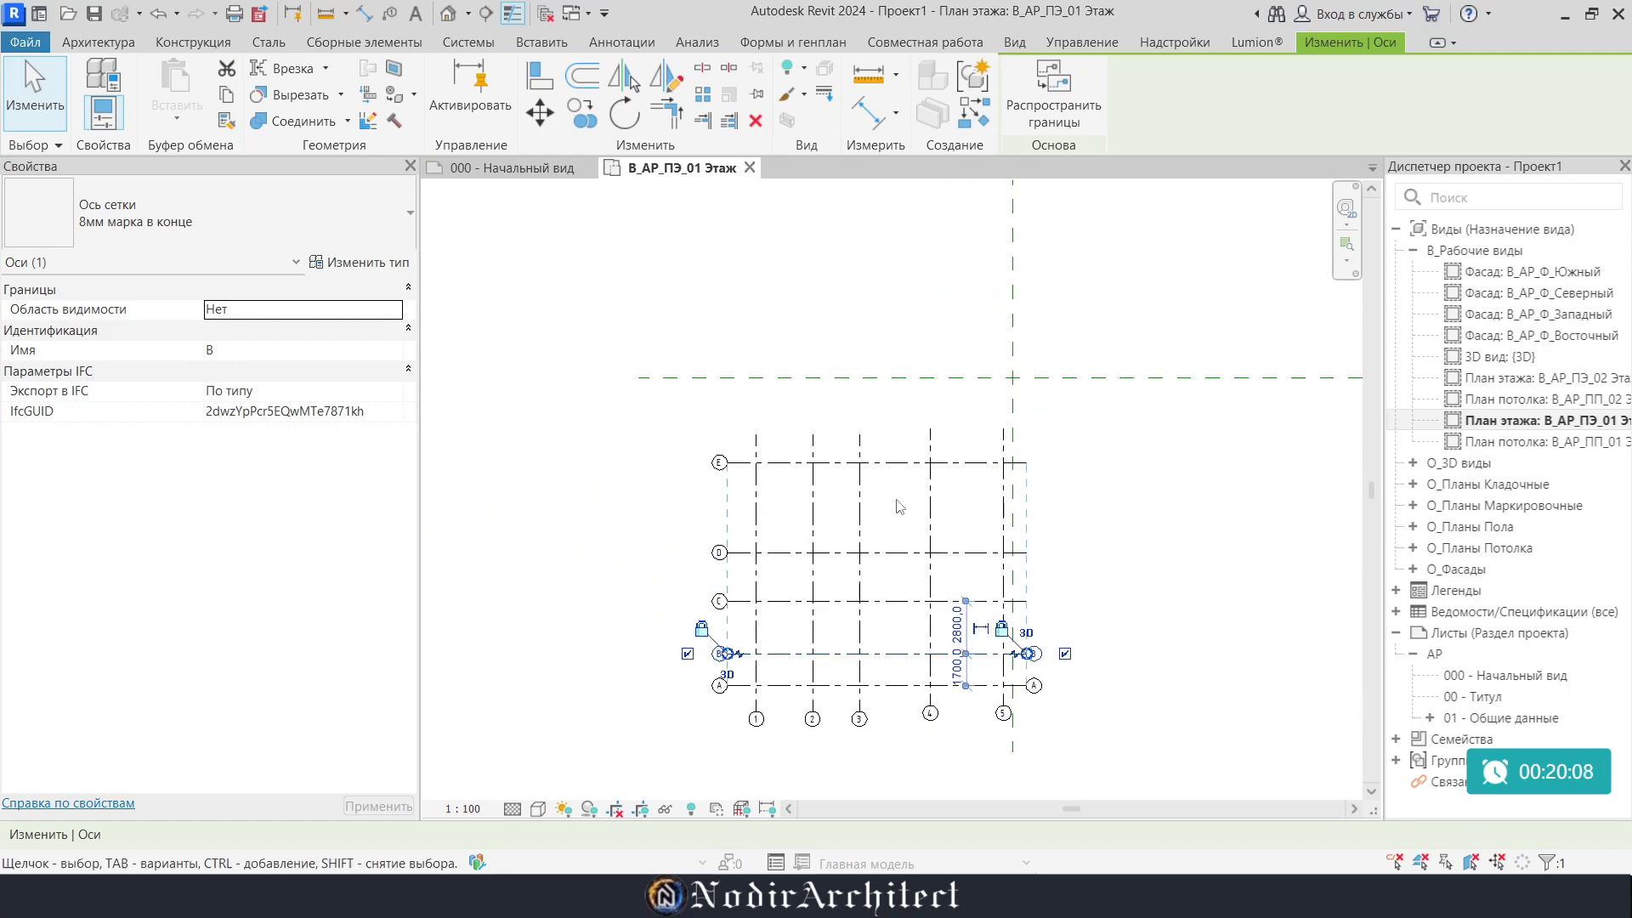
pyautogui.click(756, 444)
pyautogui.scroll(2, 753, 418)
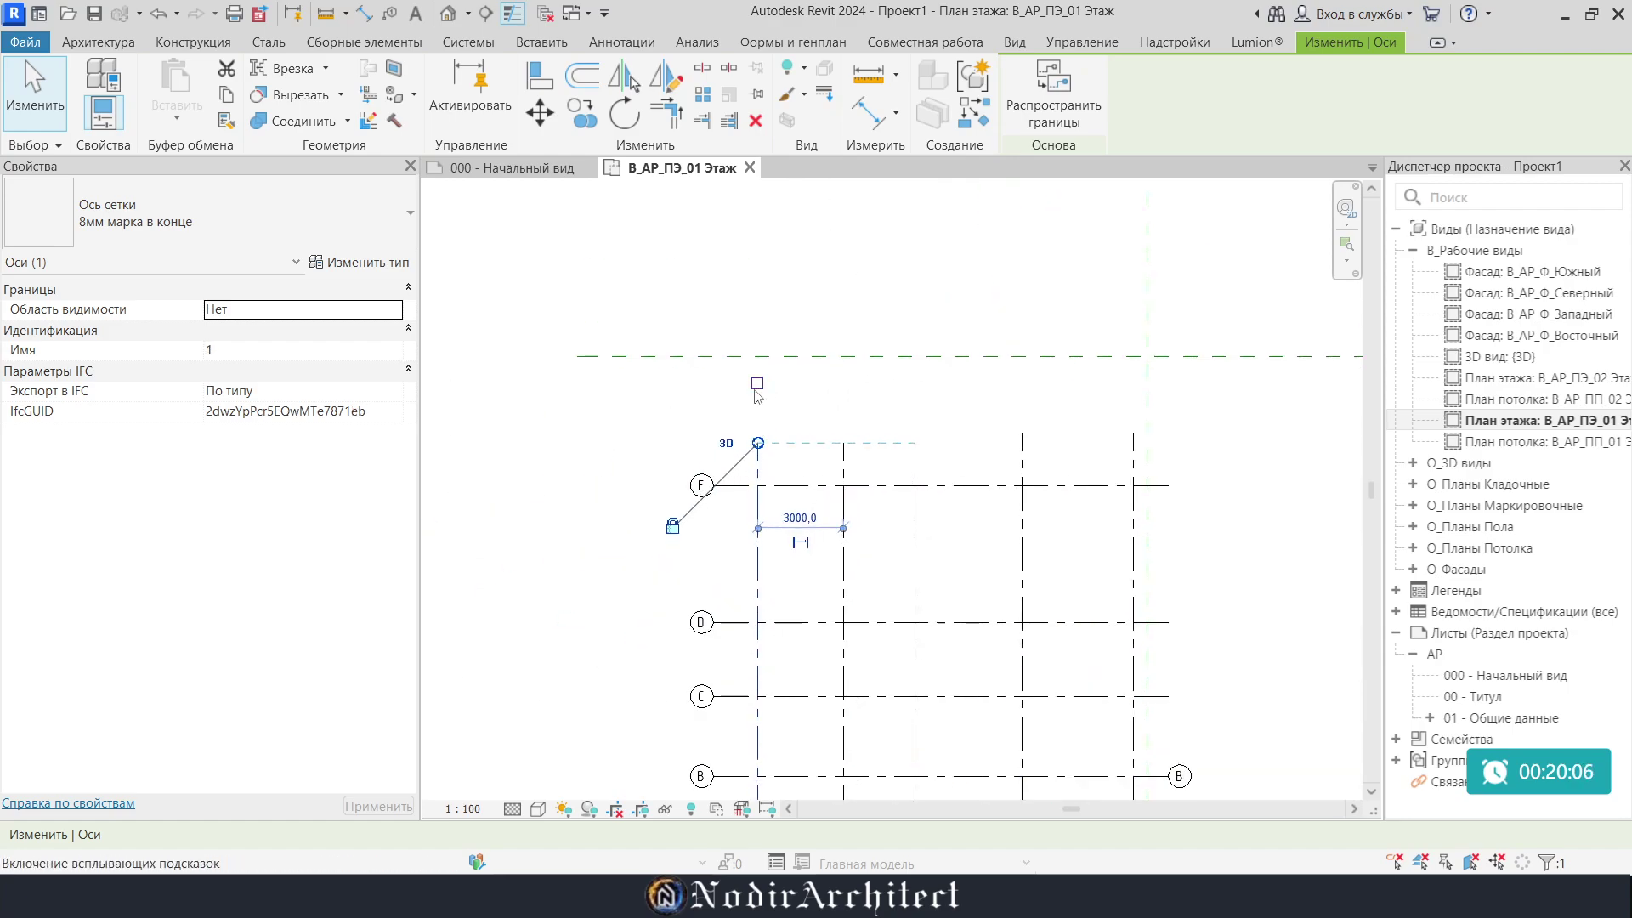
pyautogui.click(843, 451)
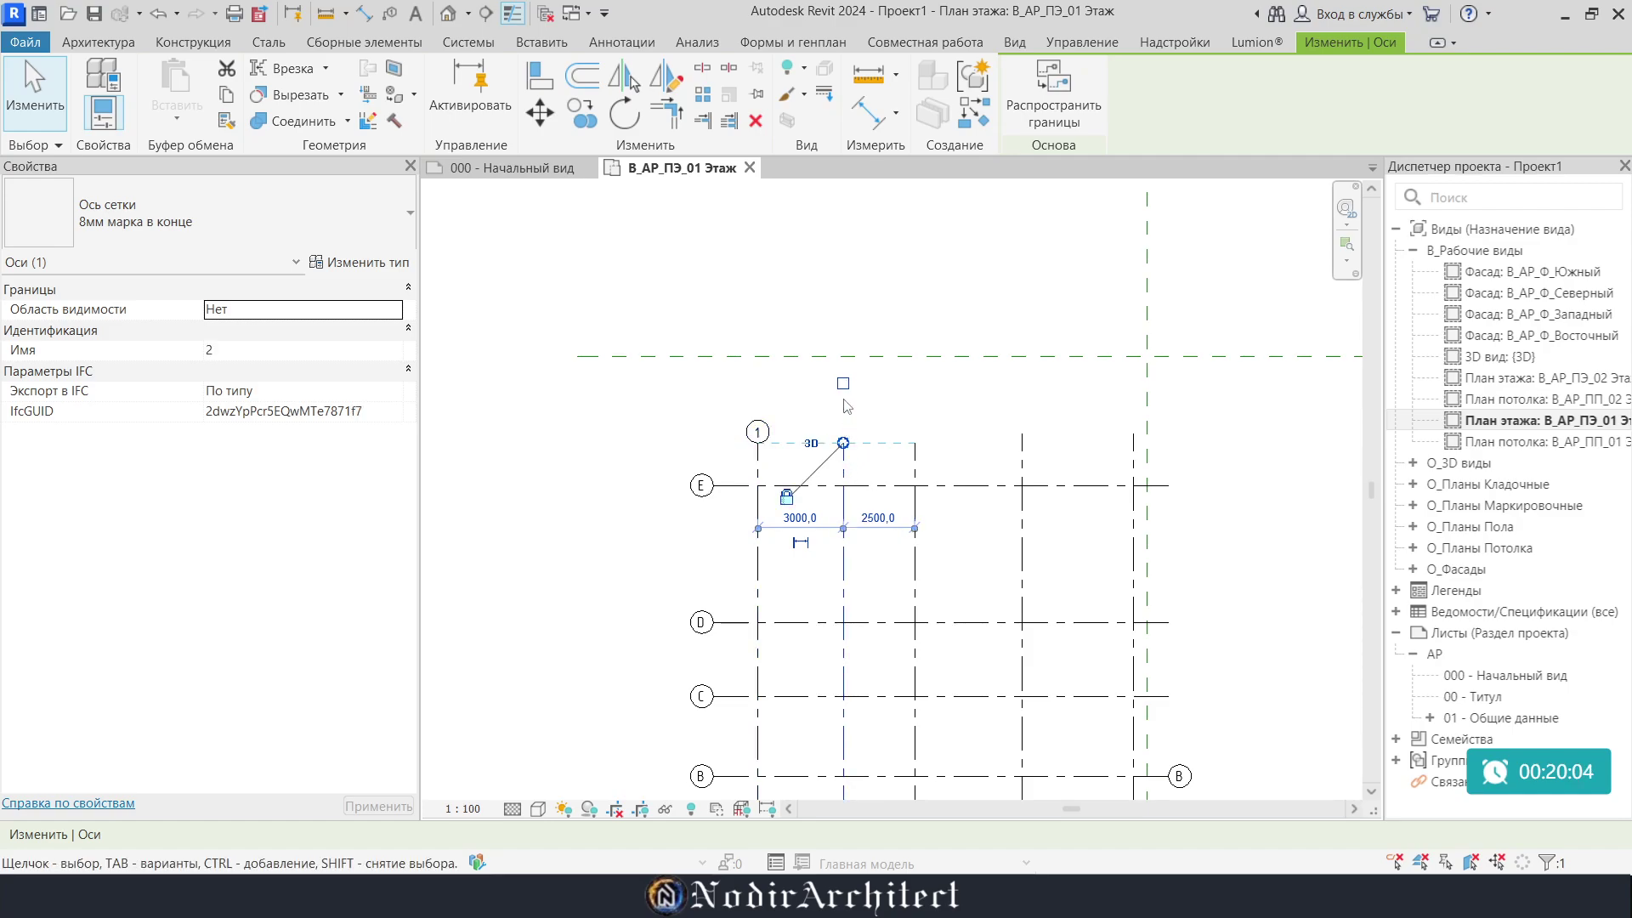
# Switch grid 1 to the 10мм марка в начале type and review its type settings
pyautogui.click(758, 571)
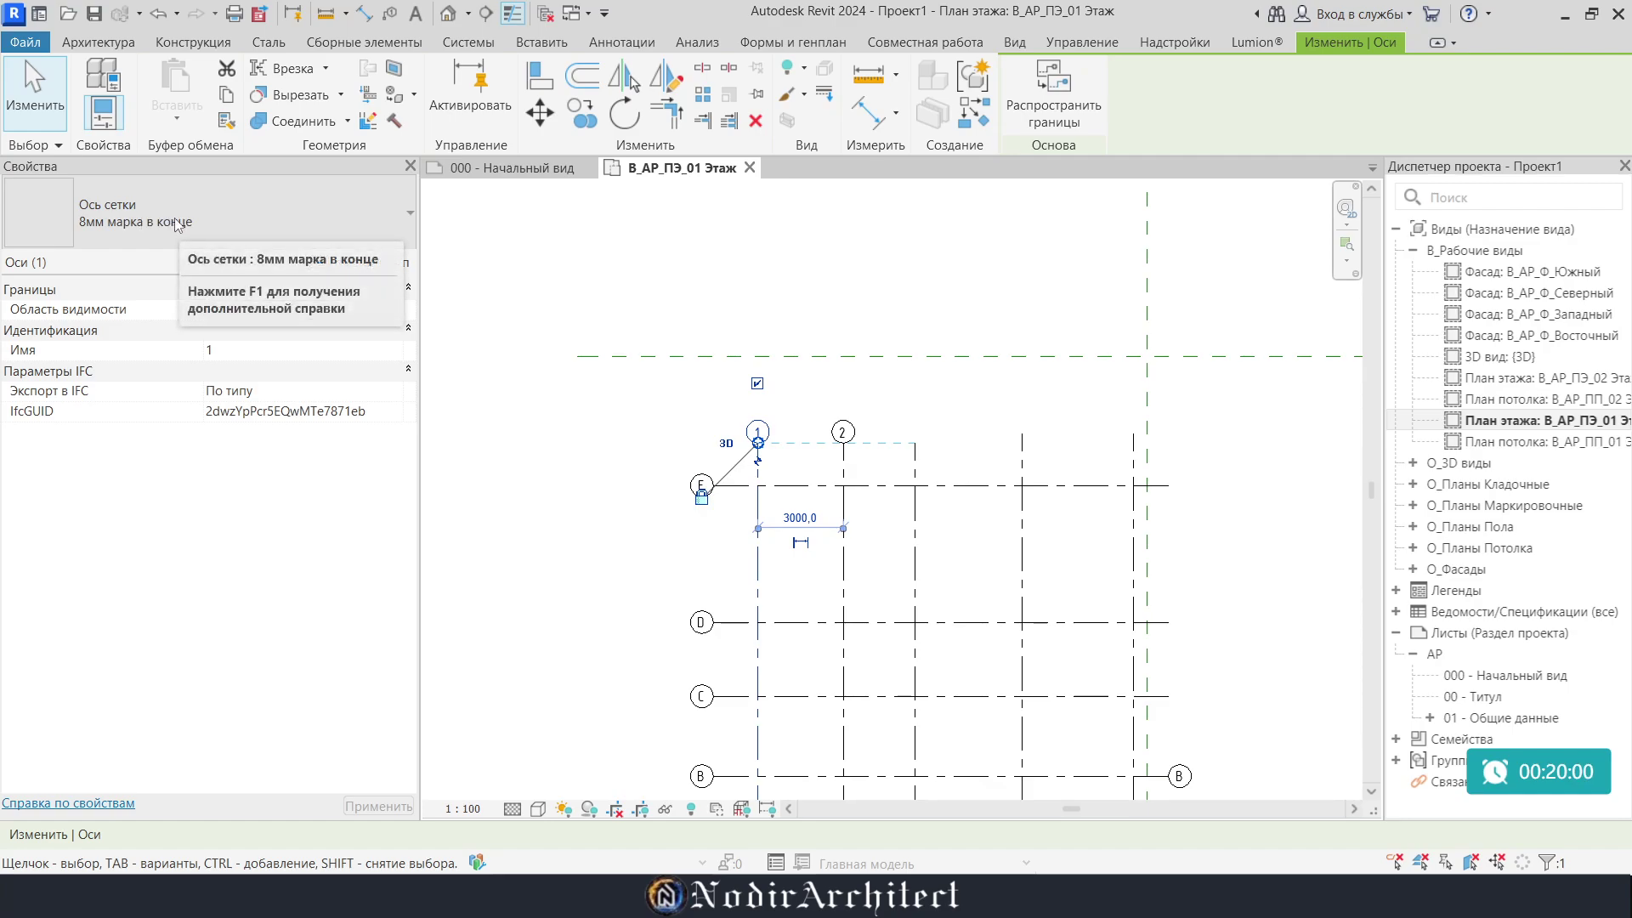
pyautogui.click(246, 216)
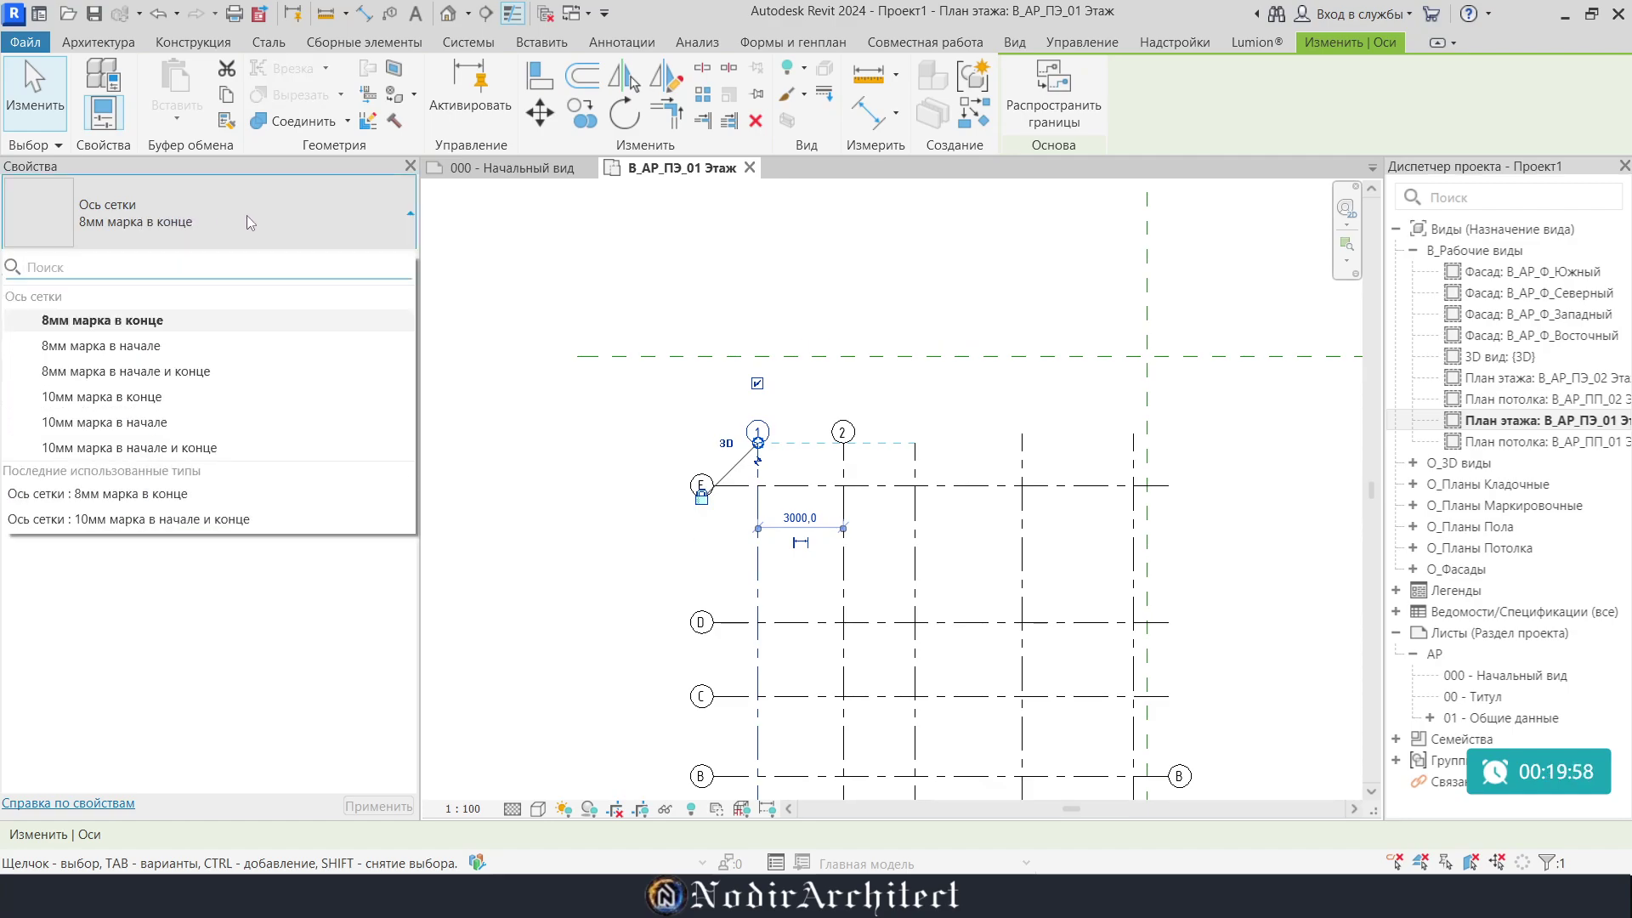
pyautogui.click(179, 423)
pyautogui.scroll(4, 783, 418)
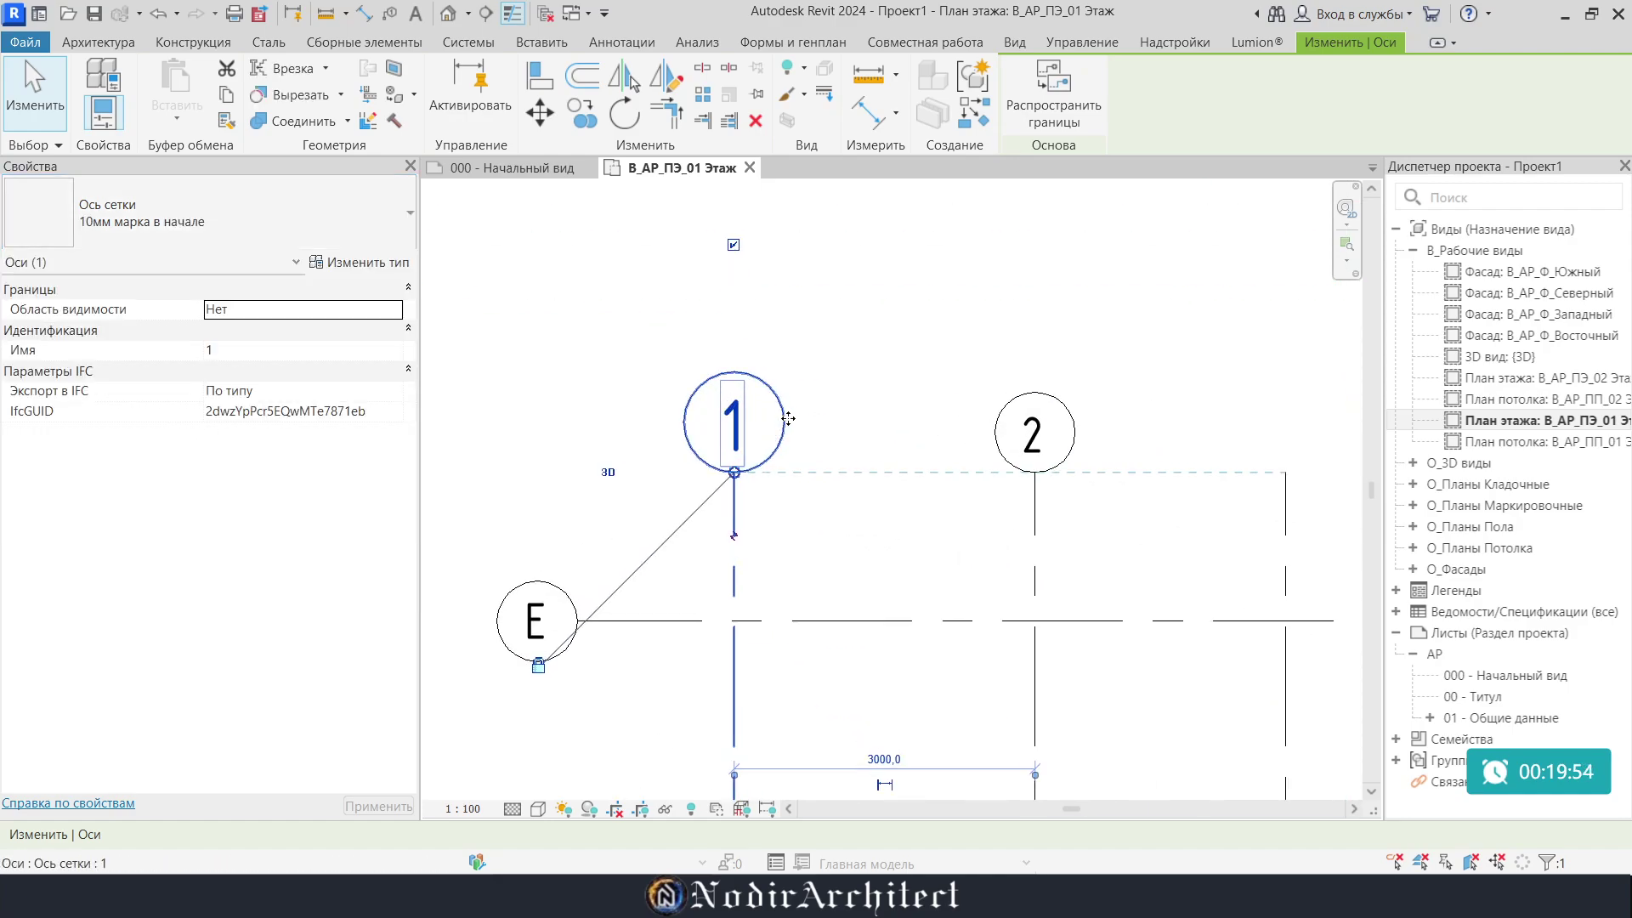
pyautogui.click(349, 262)
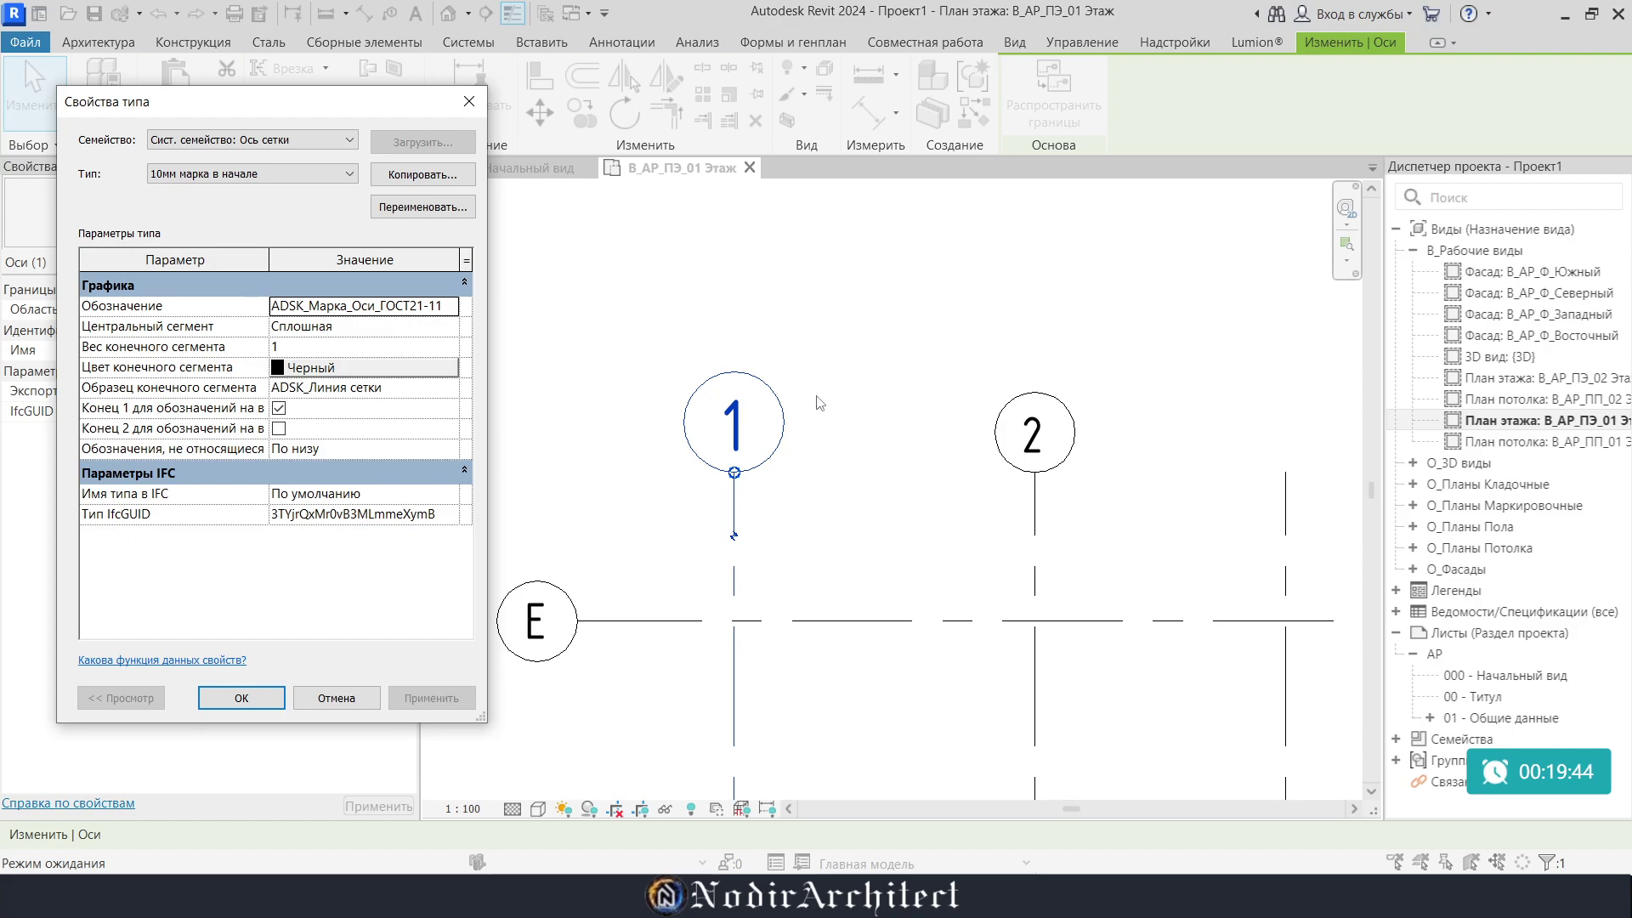
pyautogui.click(242, 698)
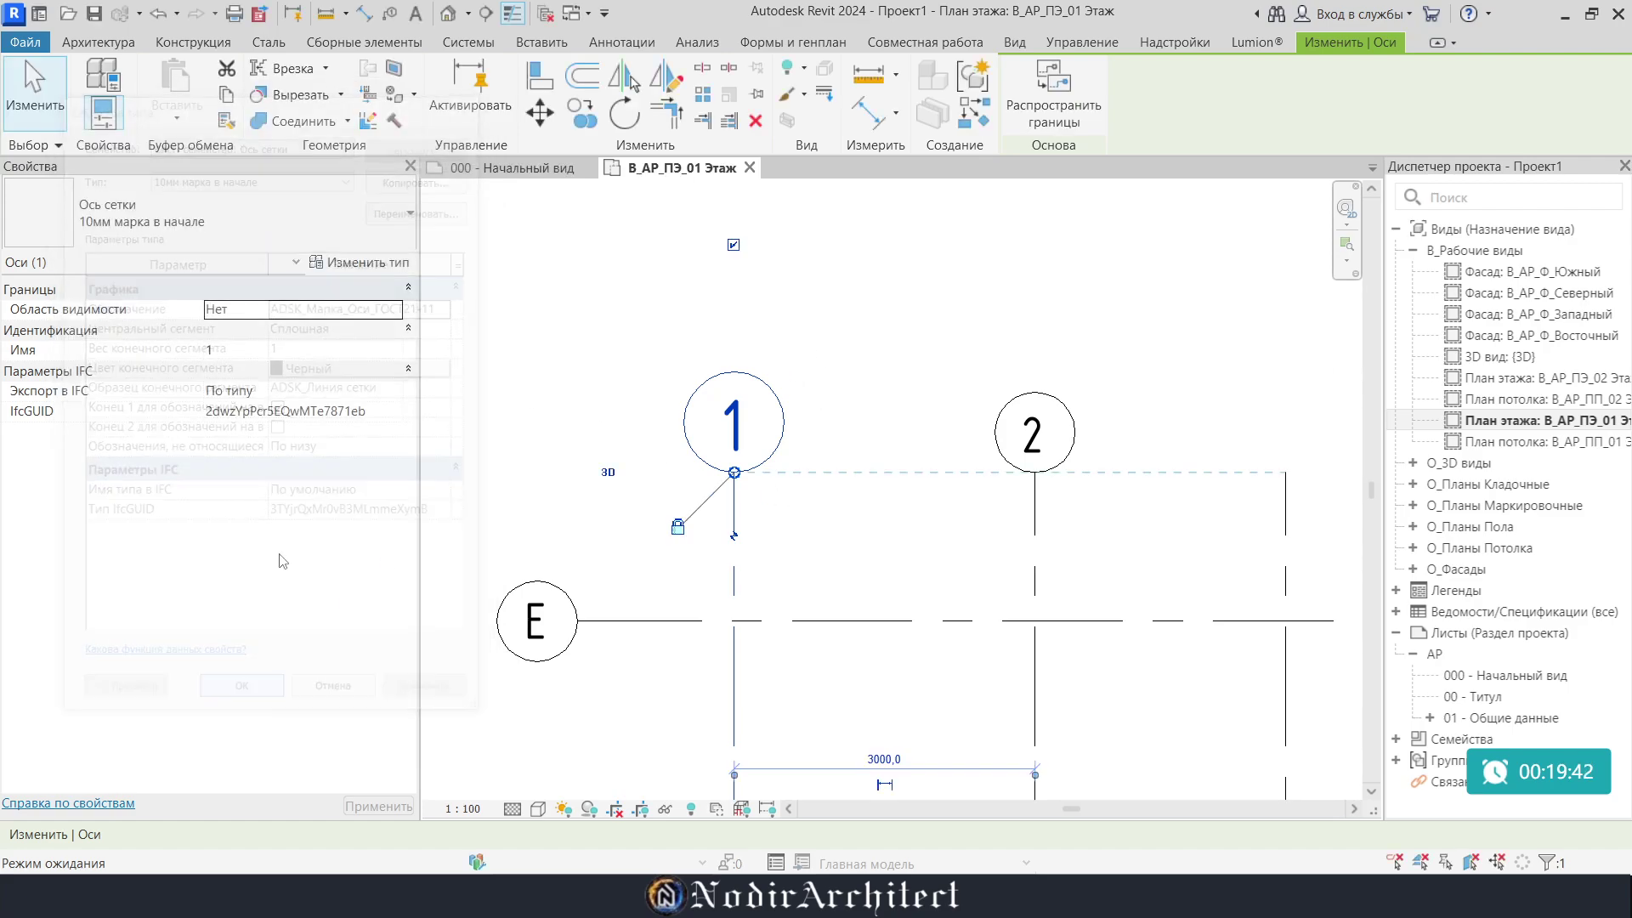
pyautogui.scroll(-1, 736, 361)
pyautogui.scroll(-4, 738, 357)
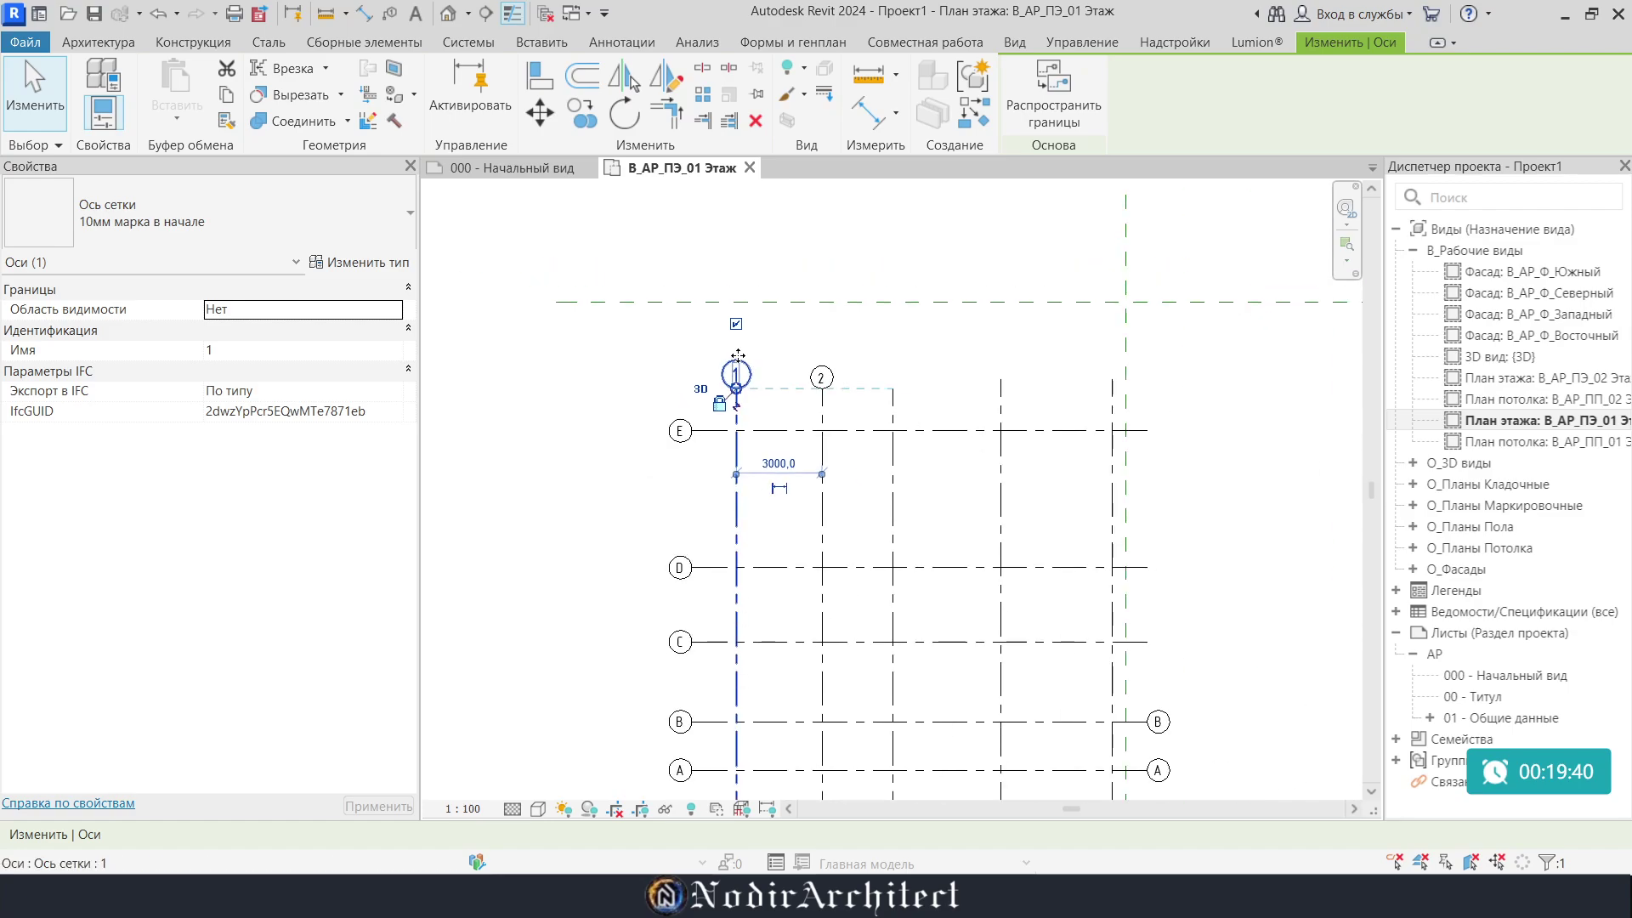
pyautogui.scroll(1, 925, 522)
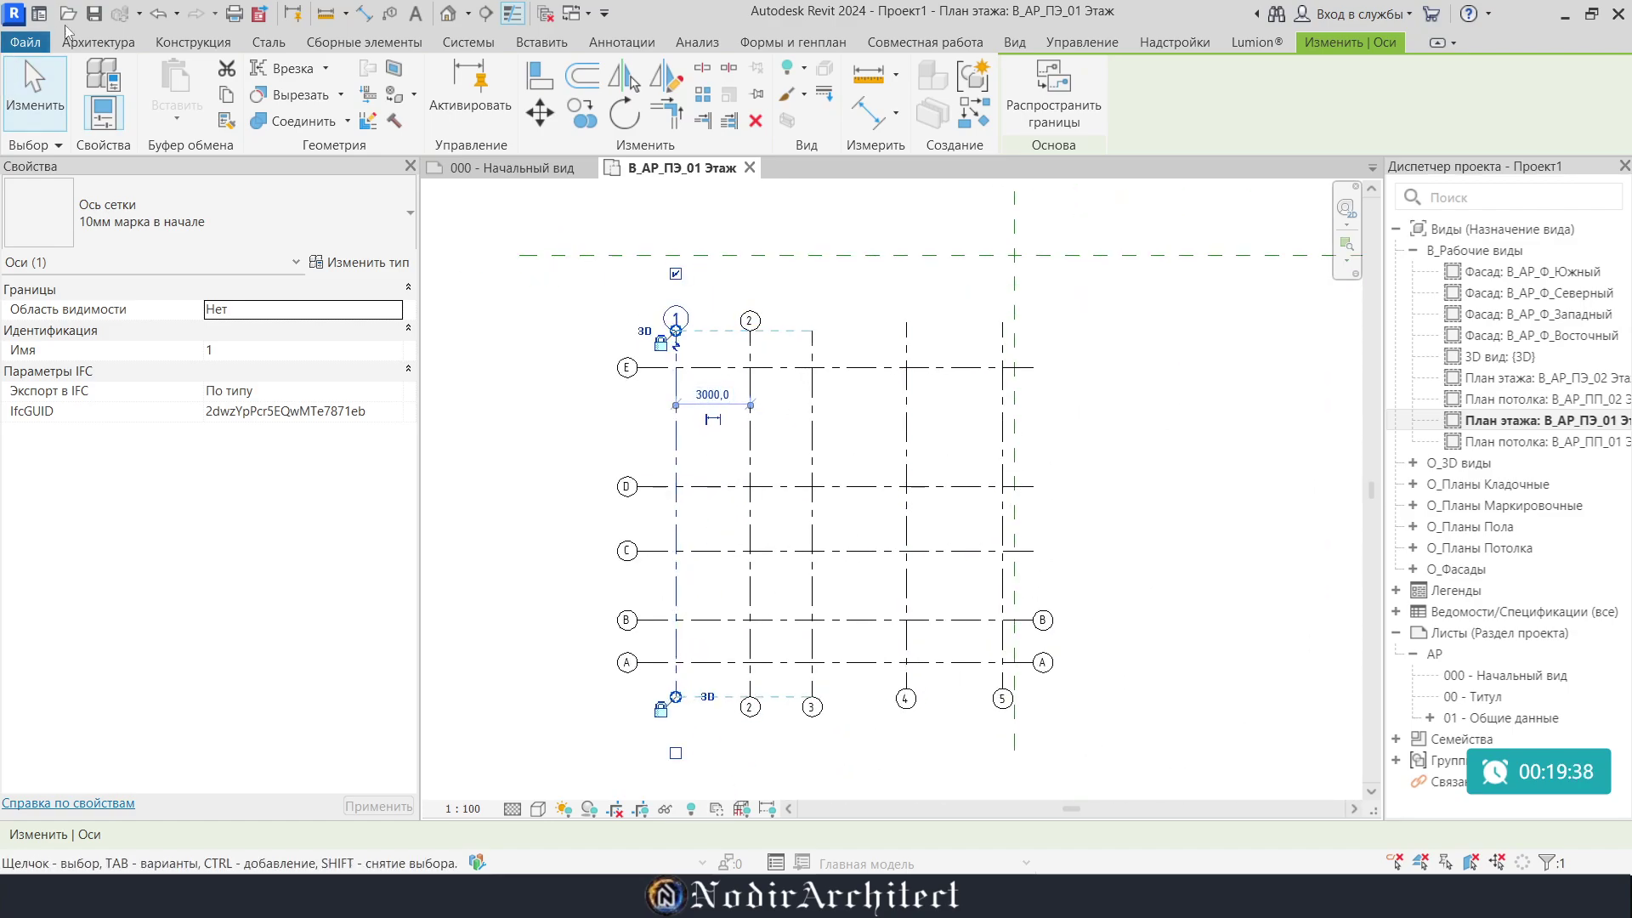
# Draw chained ADSK_Внутренняя_Кирпич_250 walls through 1/E, 1/A, 2/A, 2/C, 4/C, 4/B, 5/B, 5/E
pyautogui.click(90, 42)
pyautogui.click(102, 81)
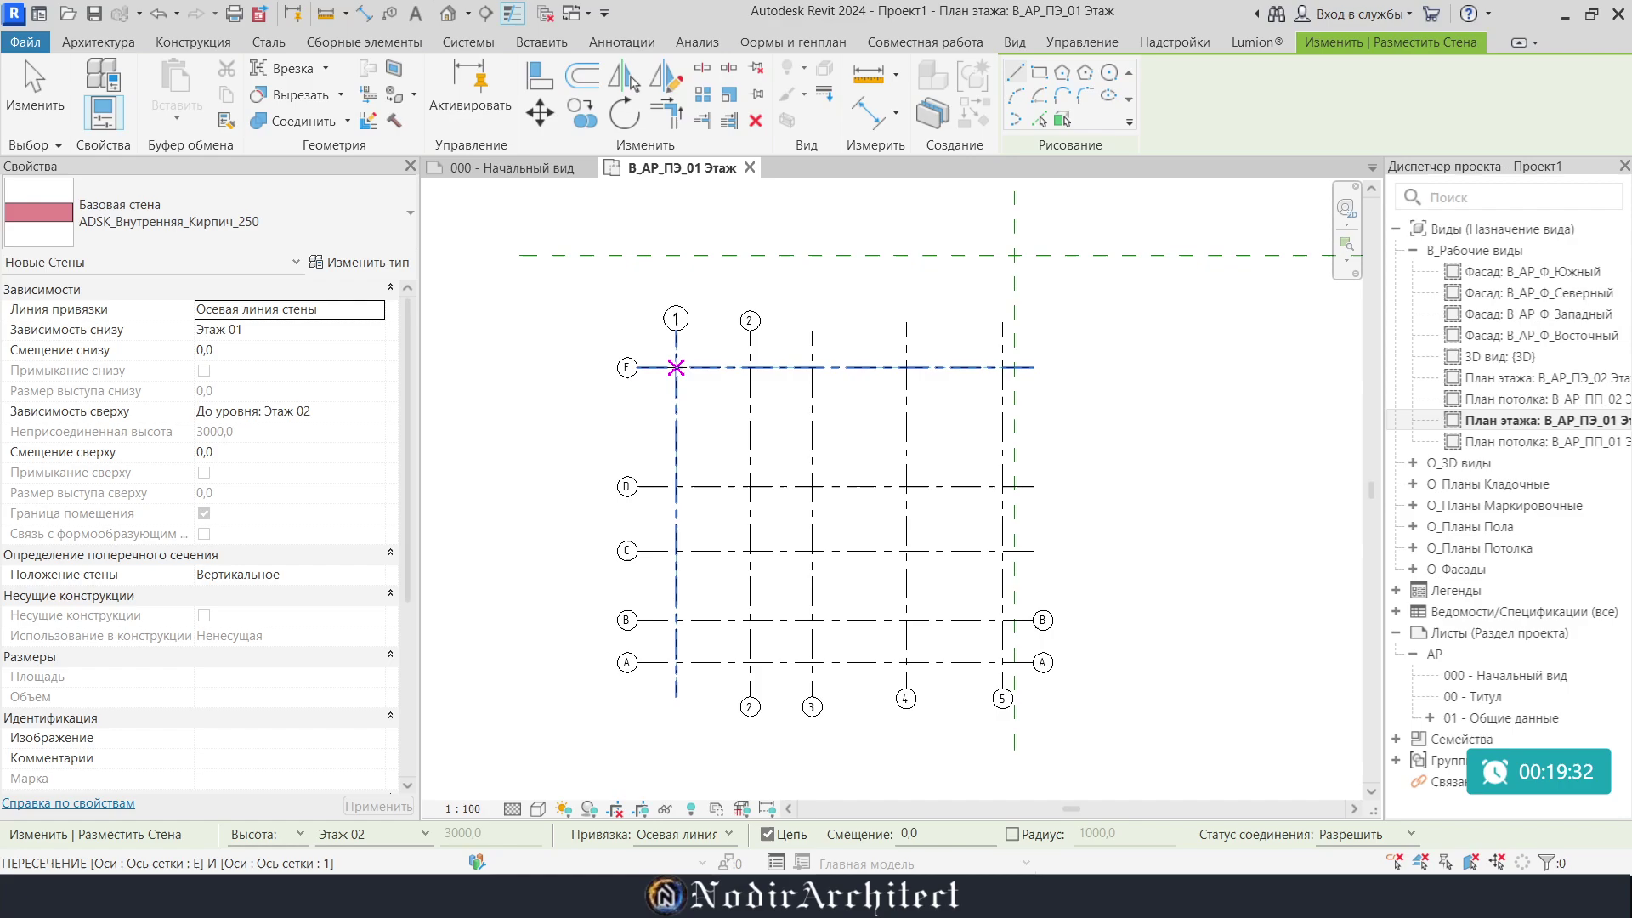
pyautogui.click(676, 368)
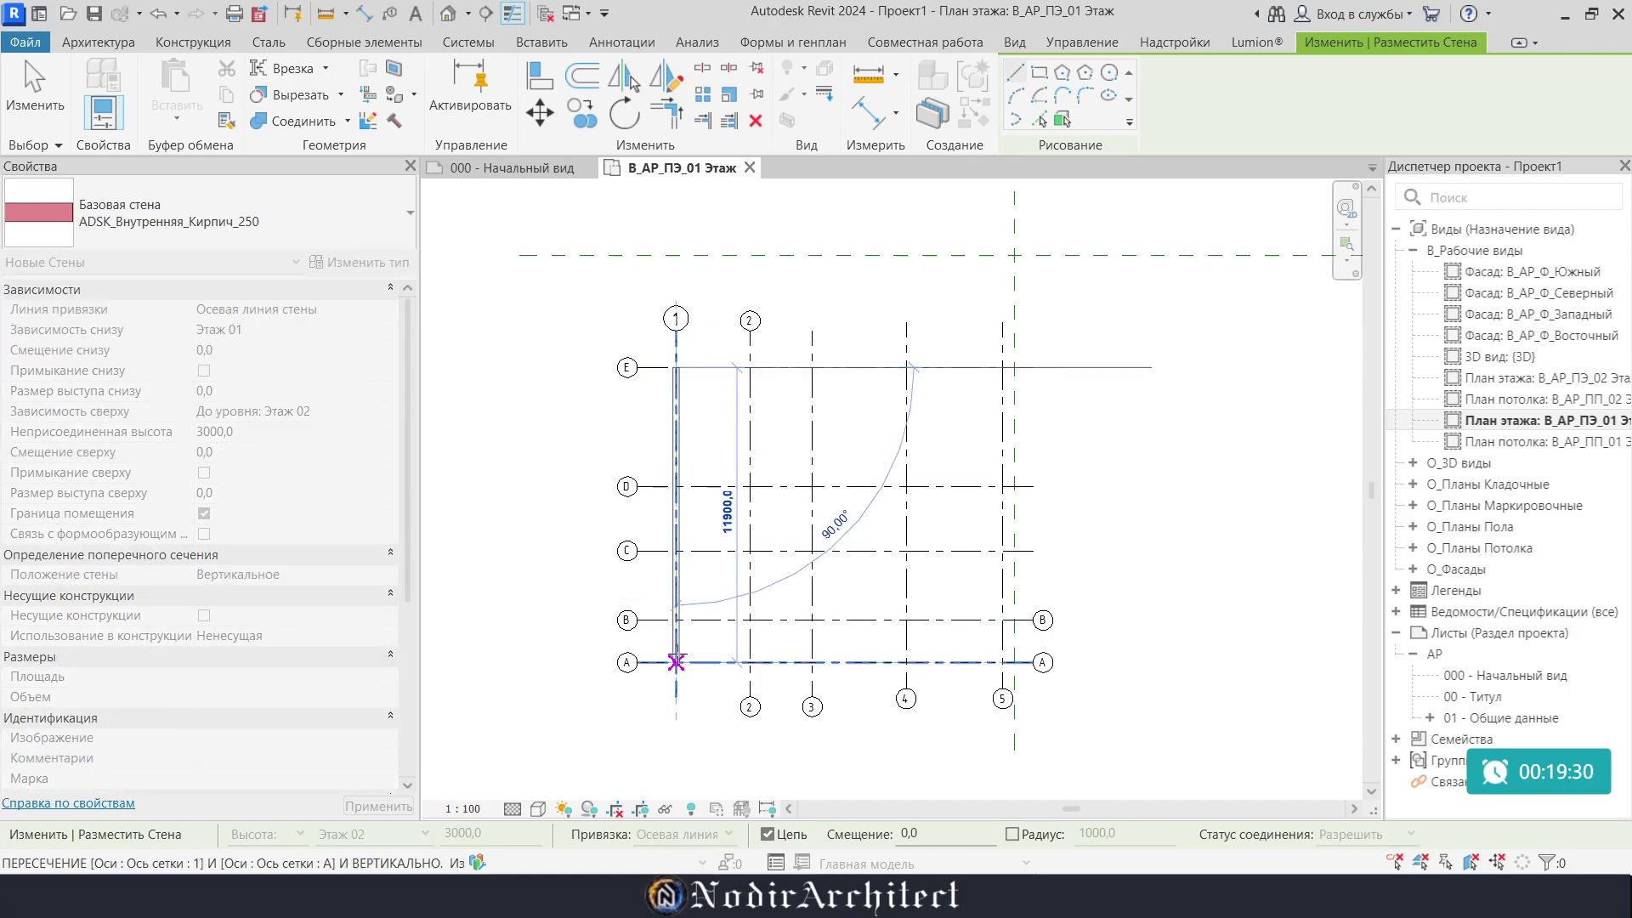
pyautogui.click(676, 662)
pyautogui.click(750, 662)
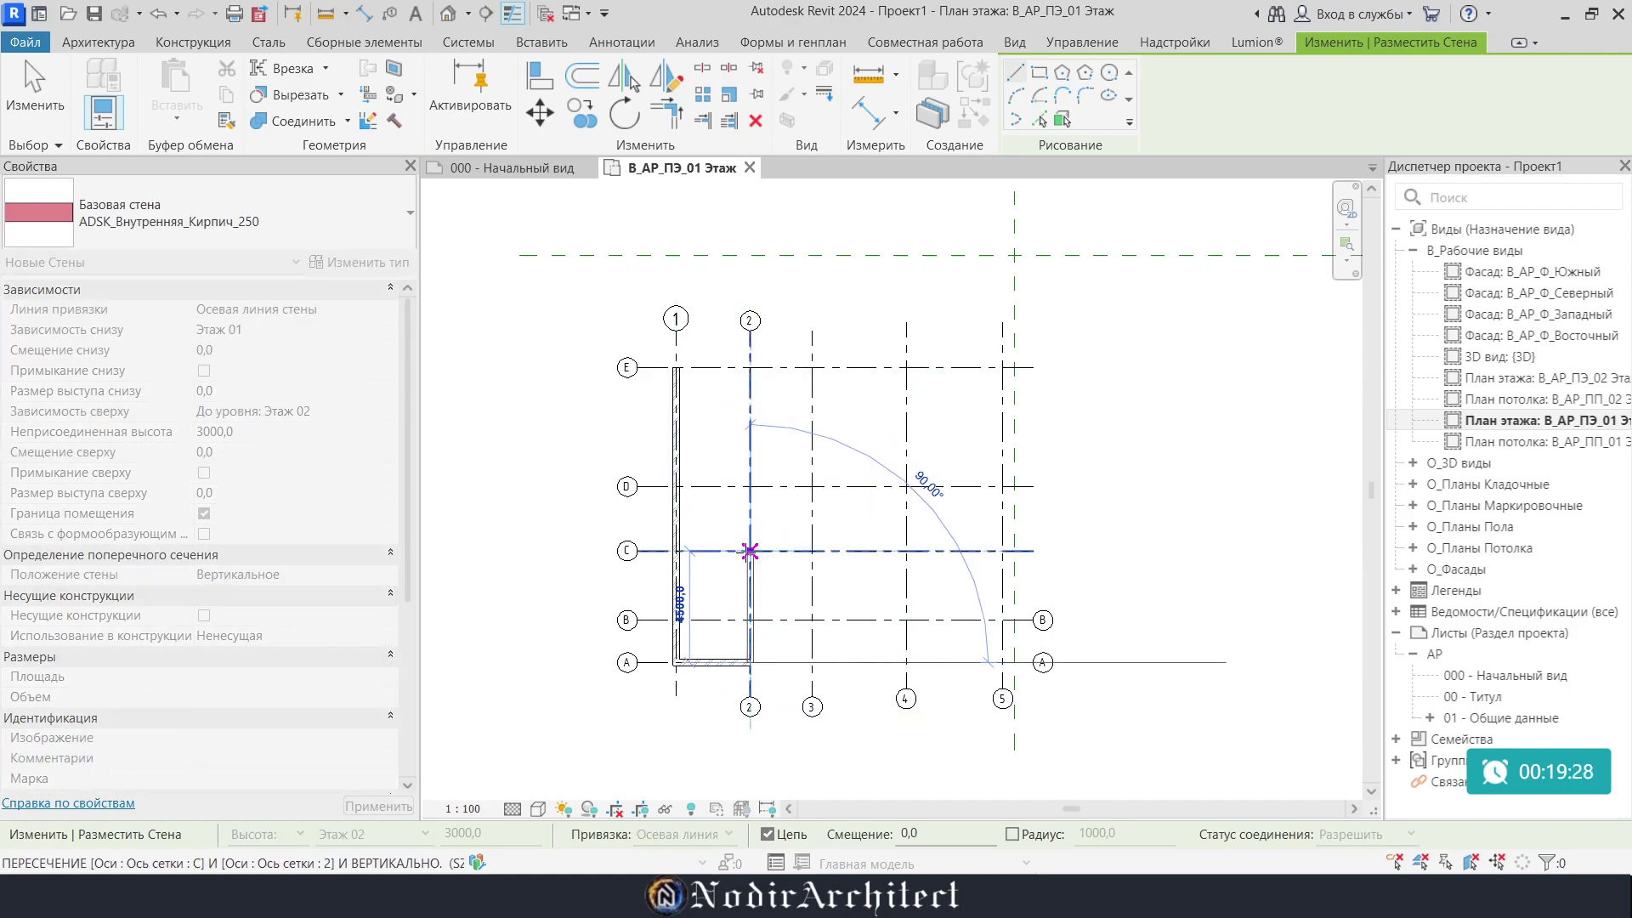
pyautogui.click(749, 551)
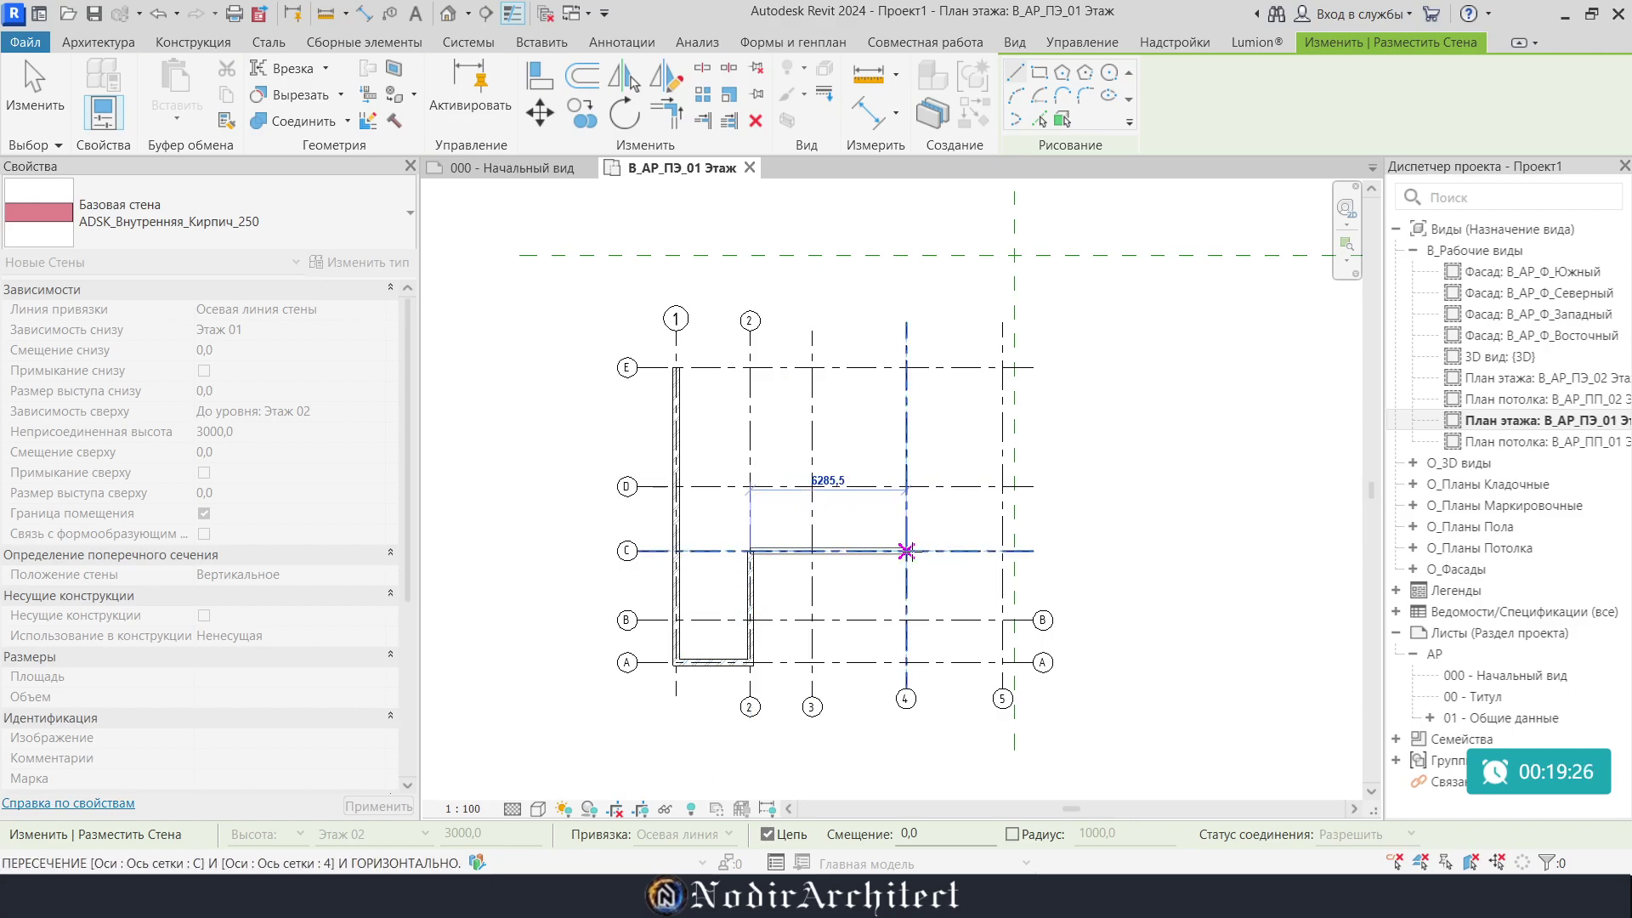
pyautogui.click(907, 551)
pyautogui.click(906, 619)
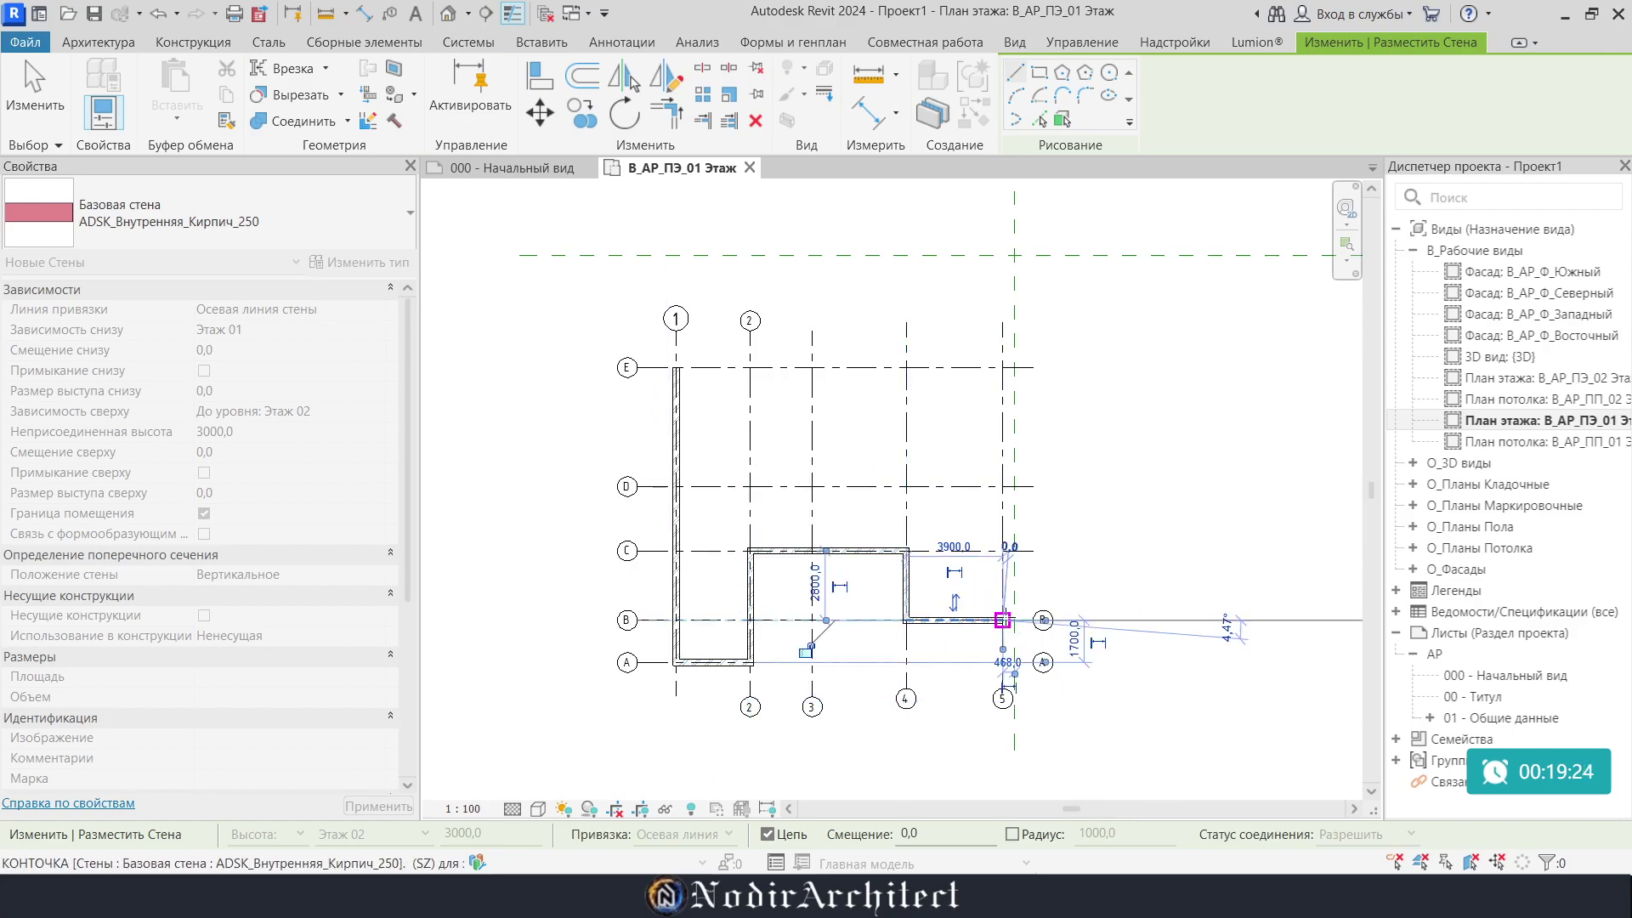
pyautogui.click(1003, 619)
pyautogui.click(1003, 367)
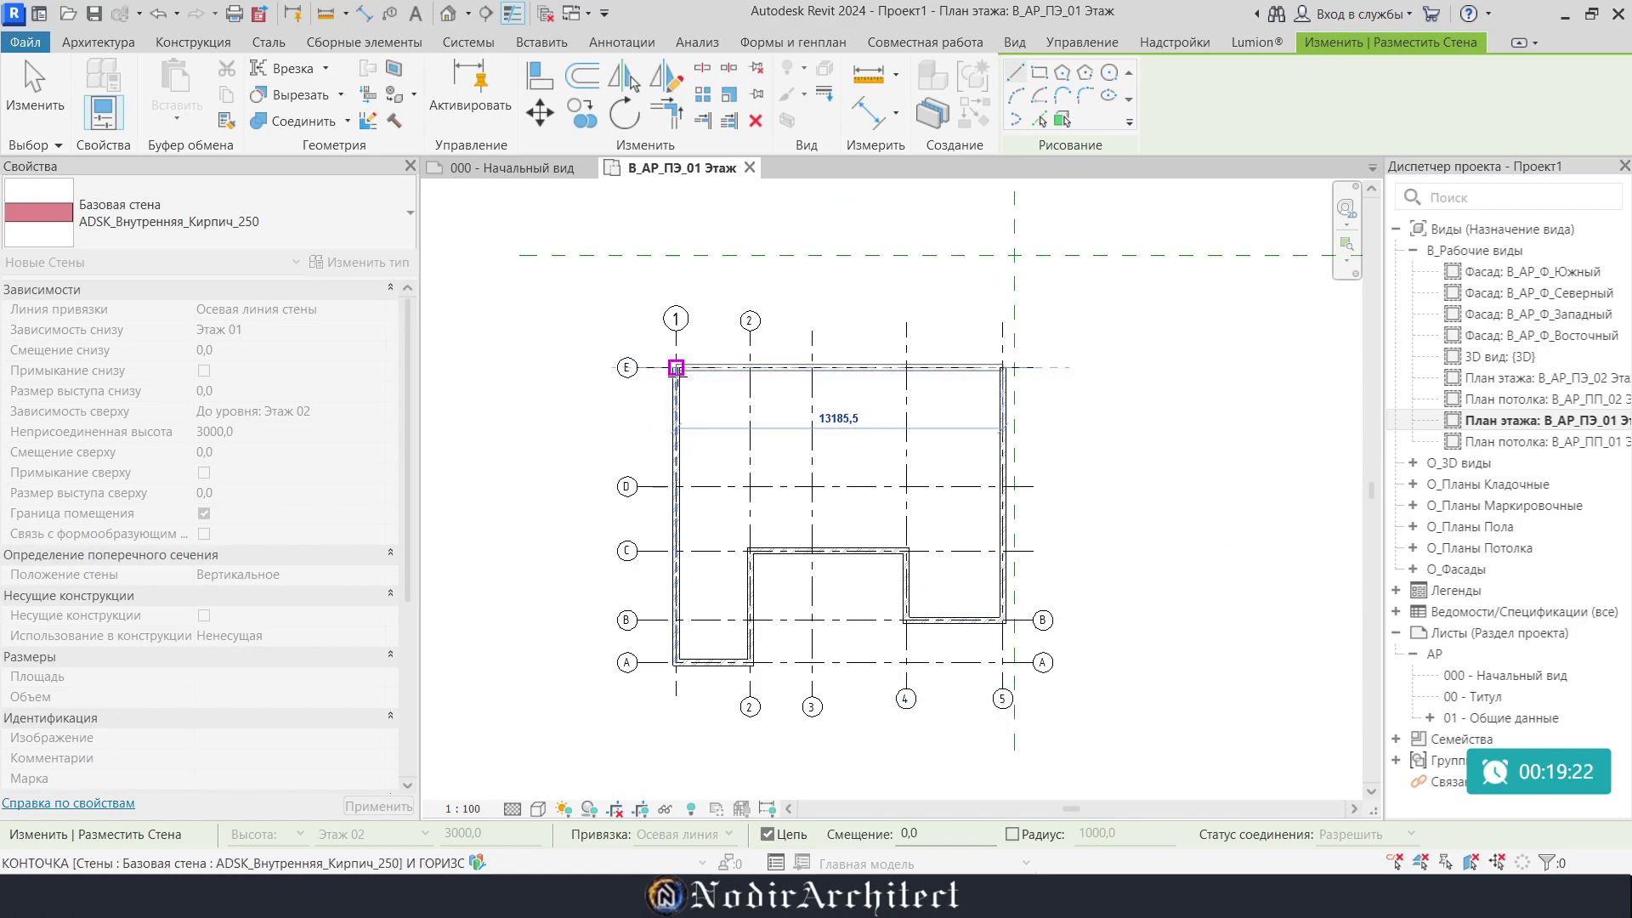
pyautogui.click(673, 368)
pyautogui.click(34, 95)
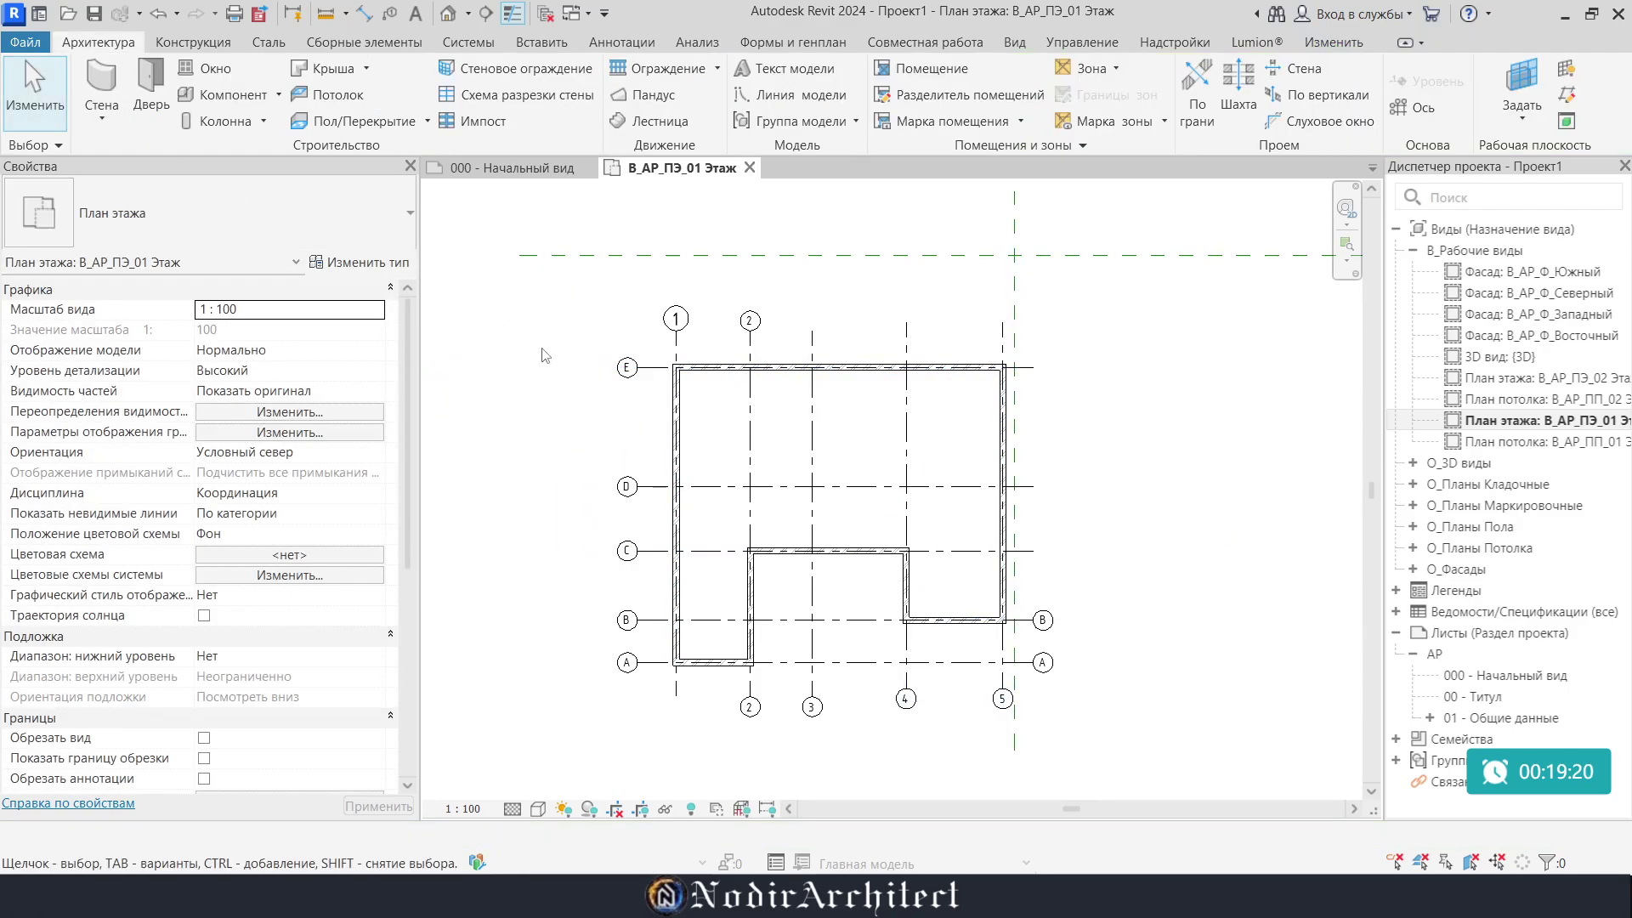
pyautogui.scroll(2, 637, 350)
# Set grid 1's type Центральный сегмент to Нет
pyautogui.scroll(2, 637, 349)
pyautogui.click(716, 364)
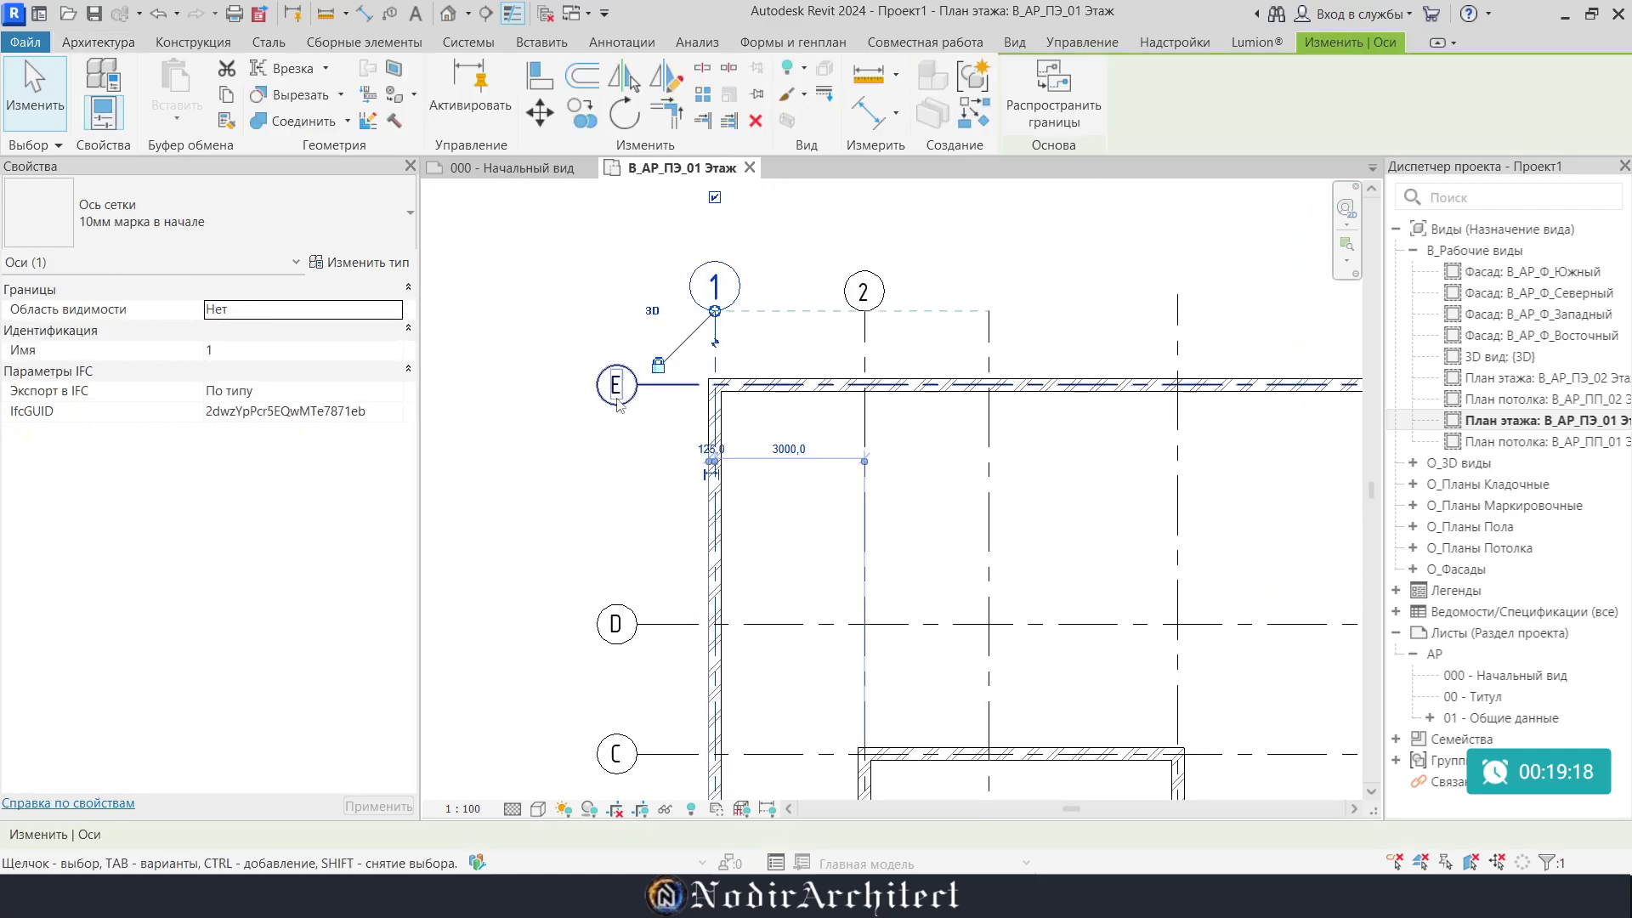
pyautogui.scroll(-1, 536, 437)
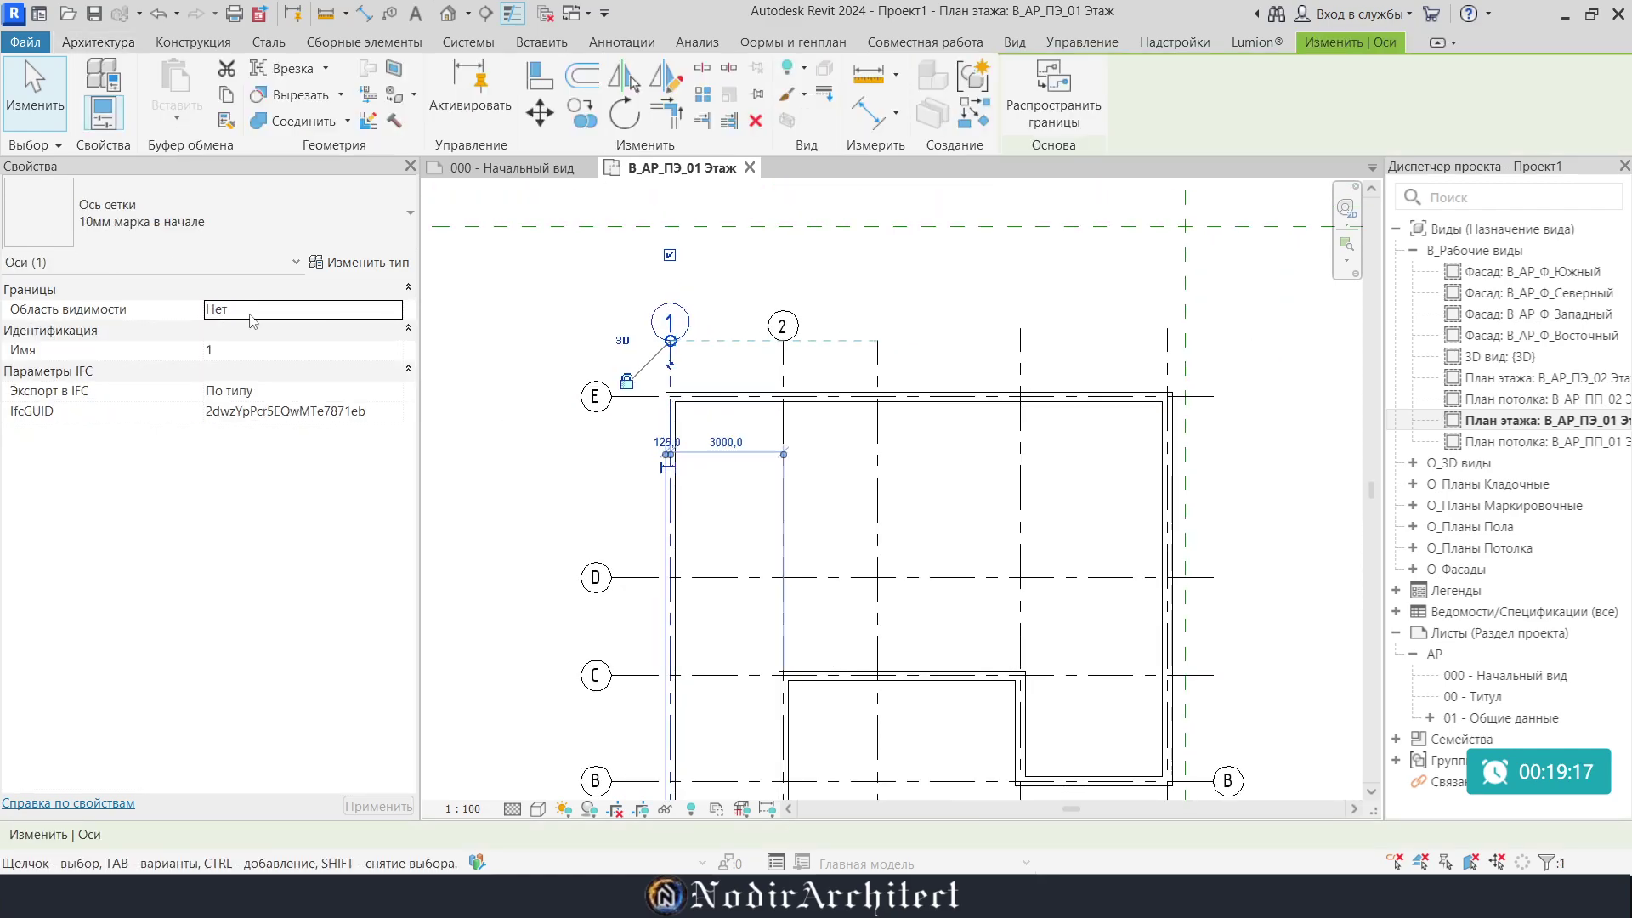
pyautogui.click(357, 263)
pyautogui.click(372, 327)
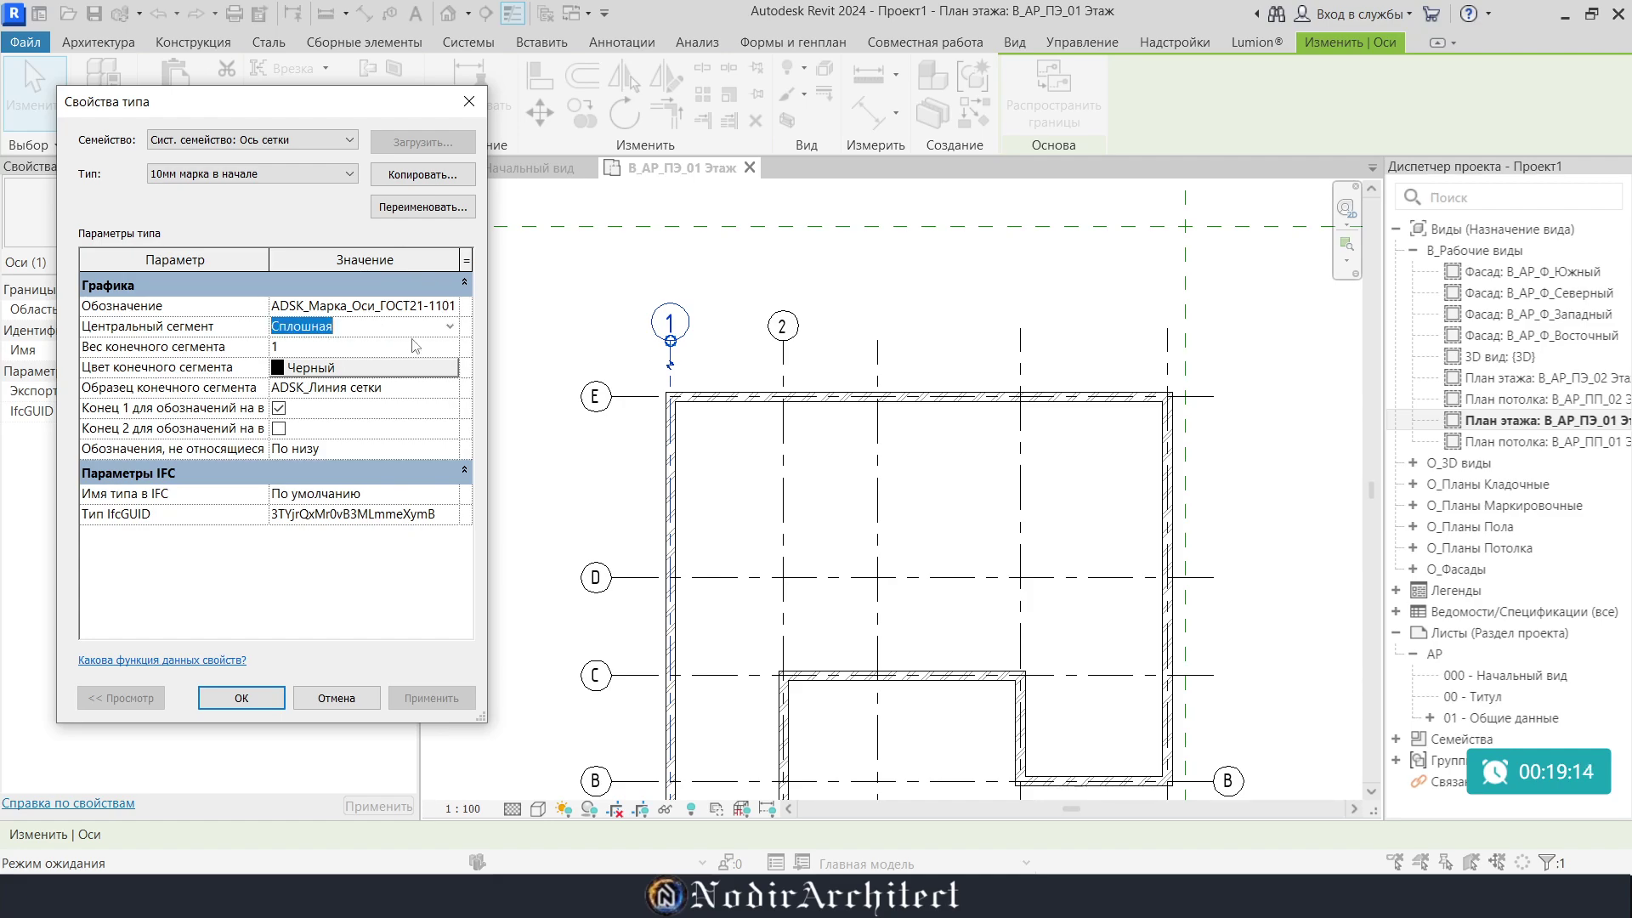
pyautogui.click(450, 328)
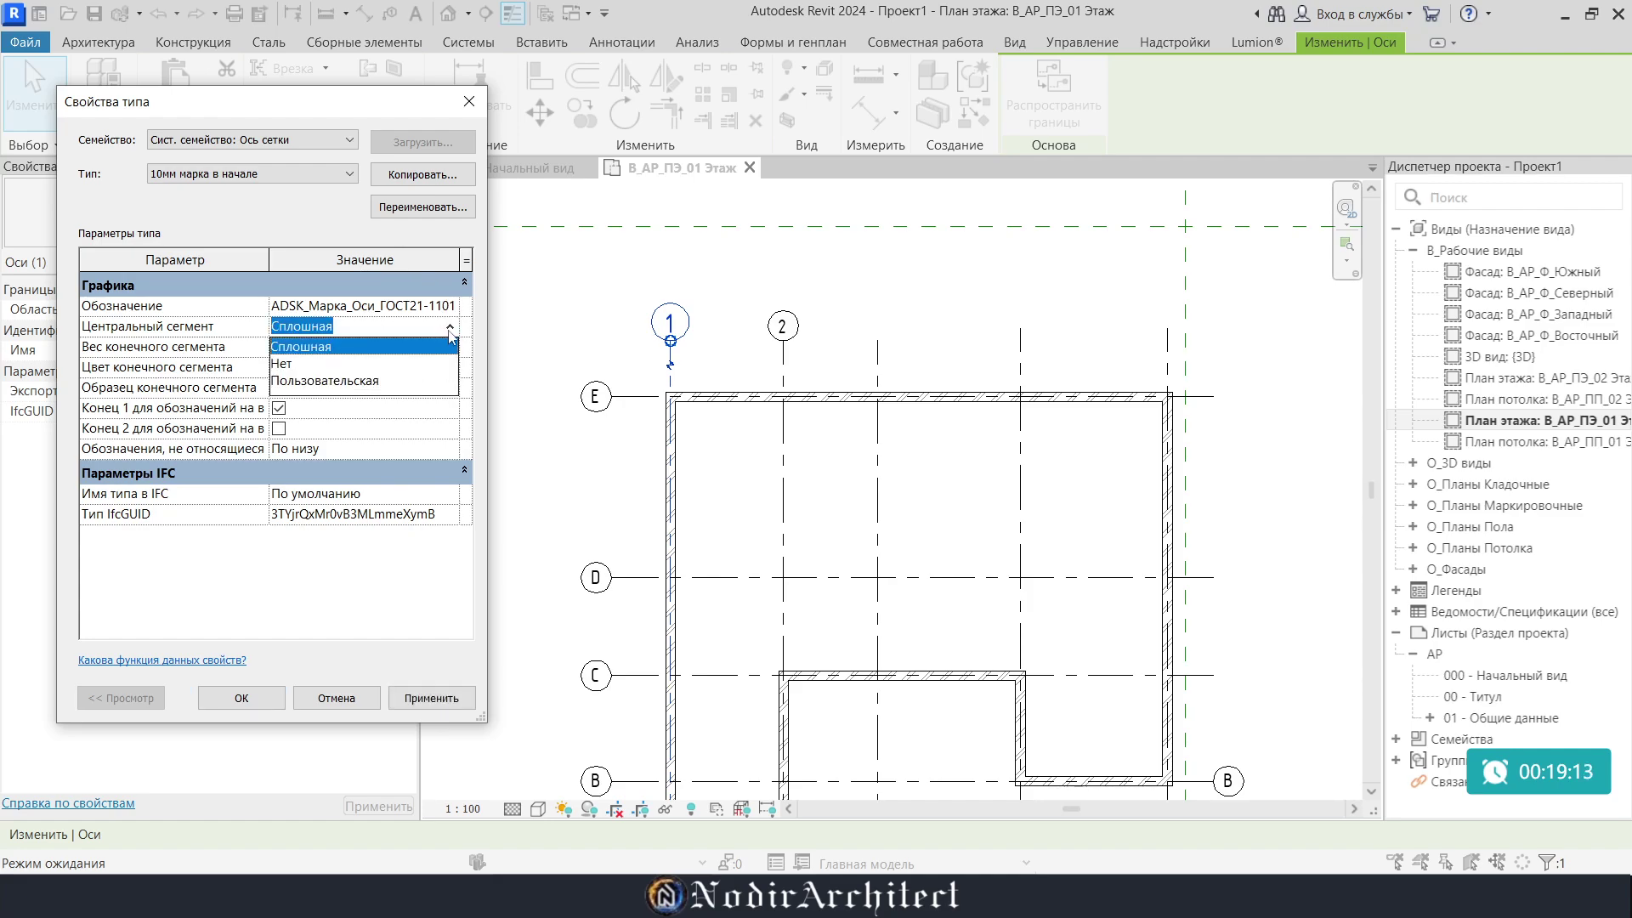
pyautogui.click(297, 366)
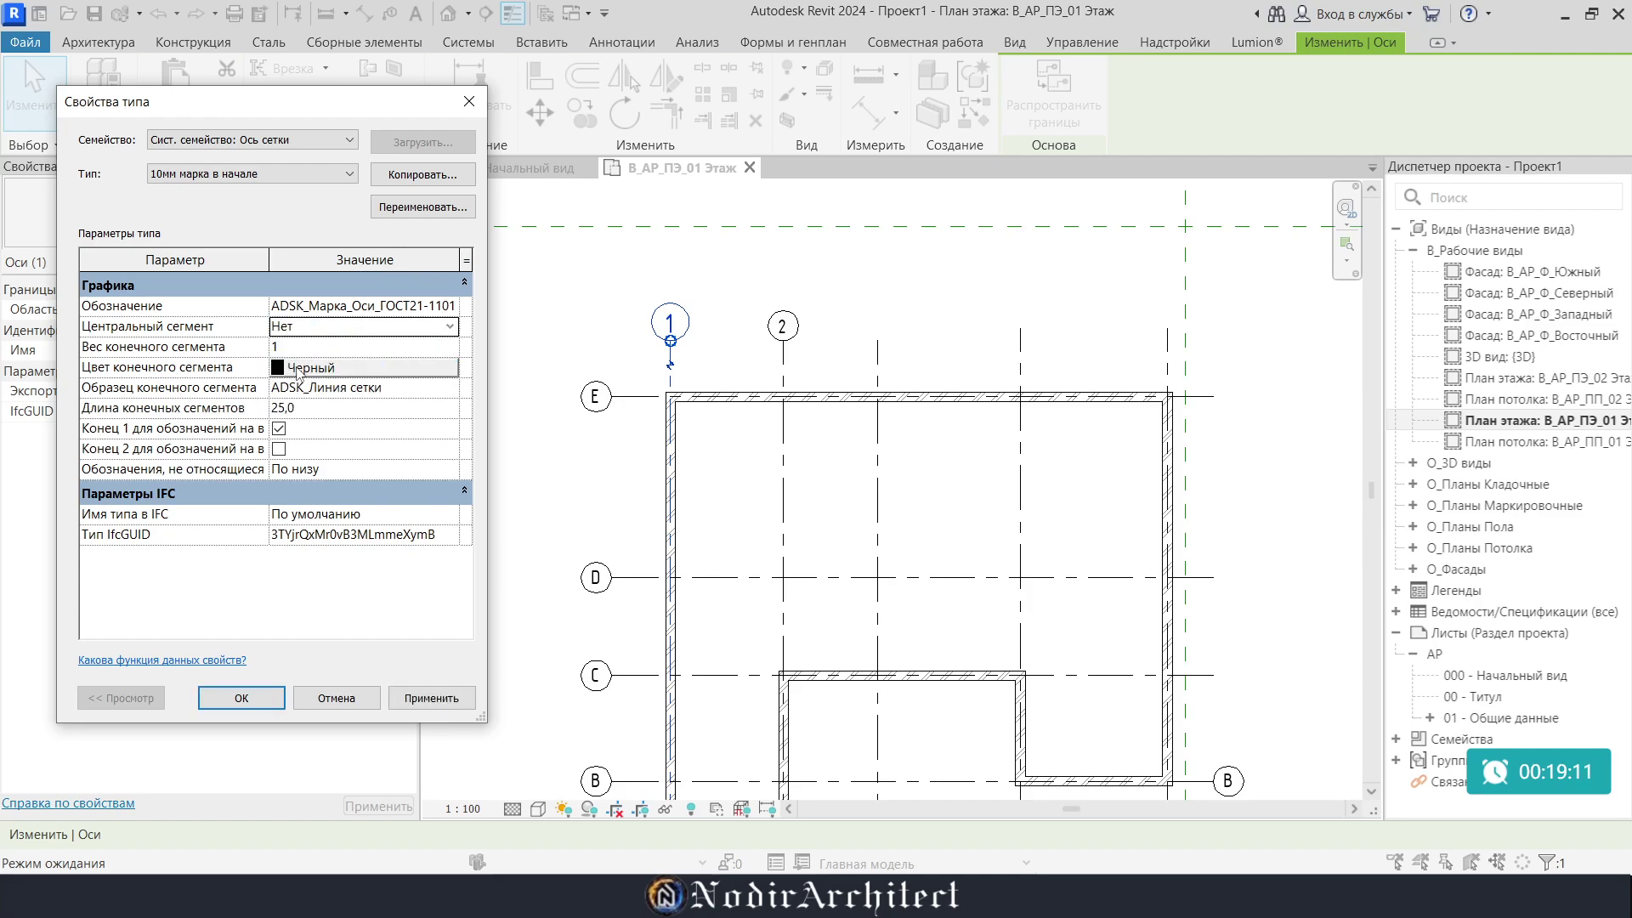
pyautogui.click(242, 698)
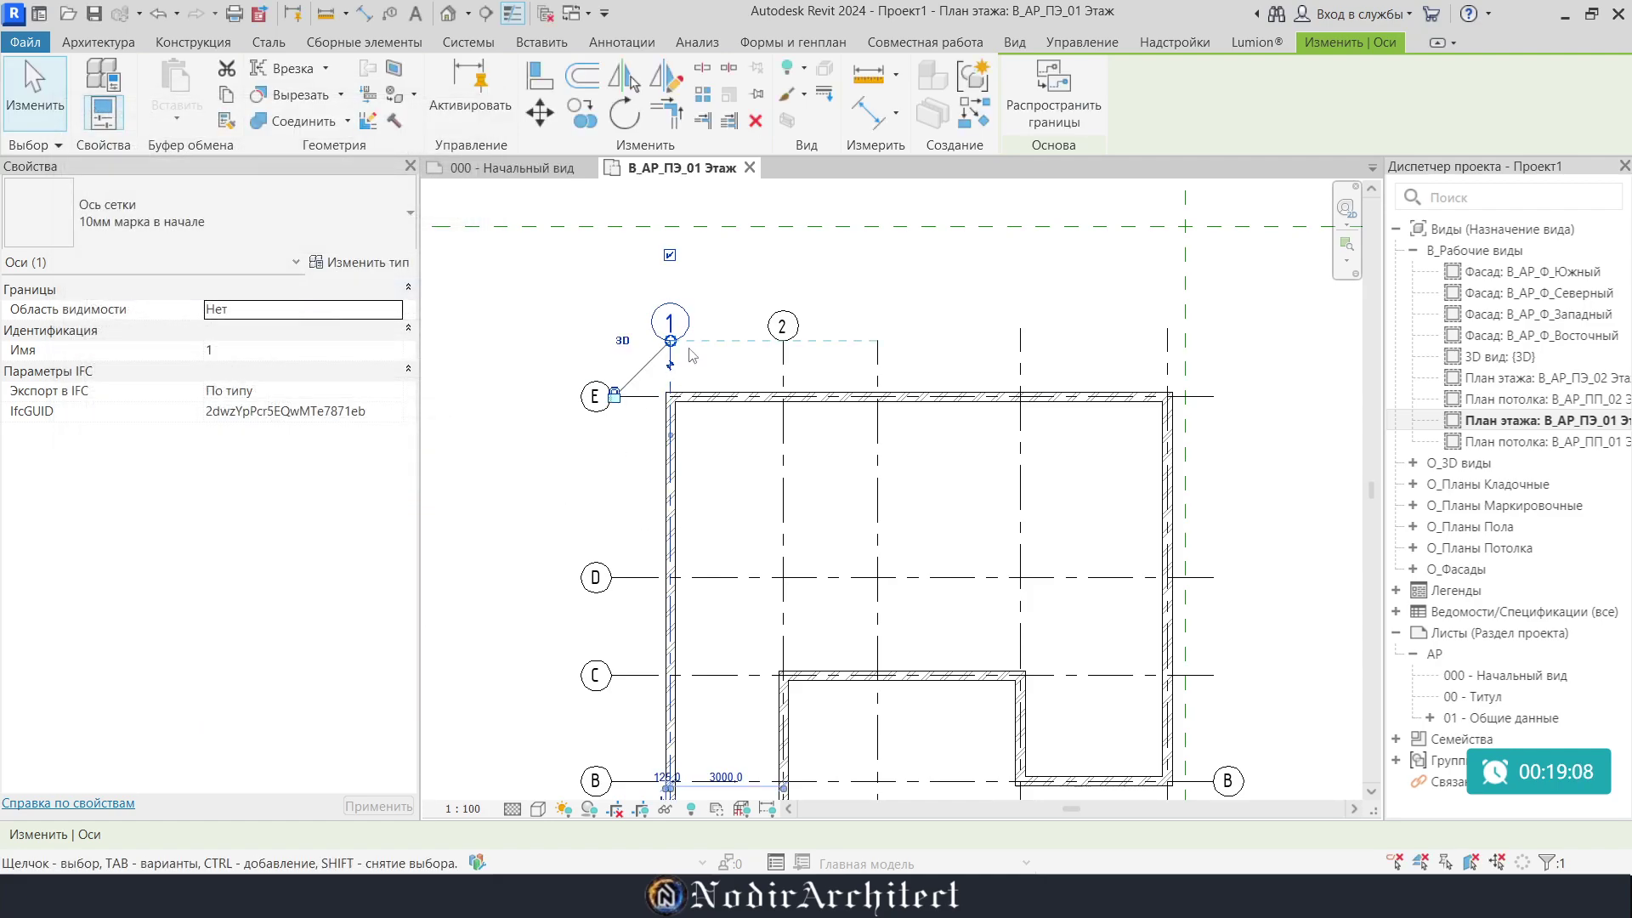
pyautogui.scroll(-3, 710, 357)
pyautogui.press('Escape')
pyautogui.scroll(5, 612, 323)
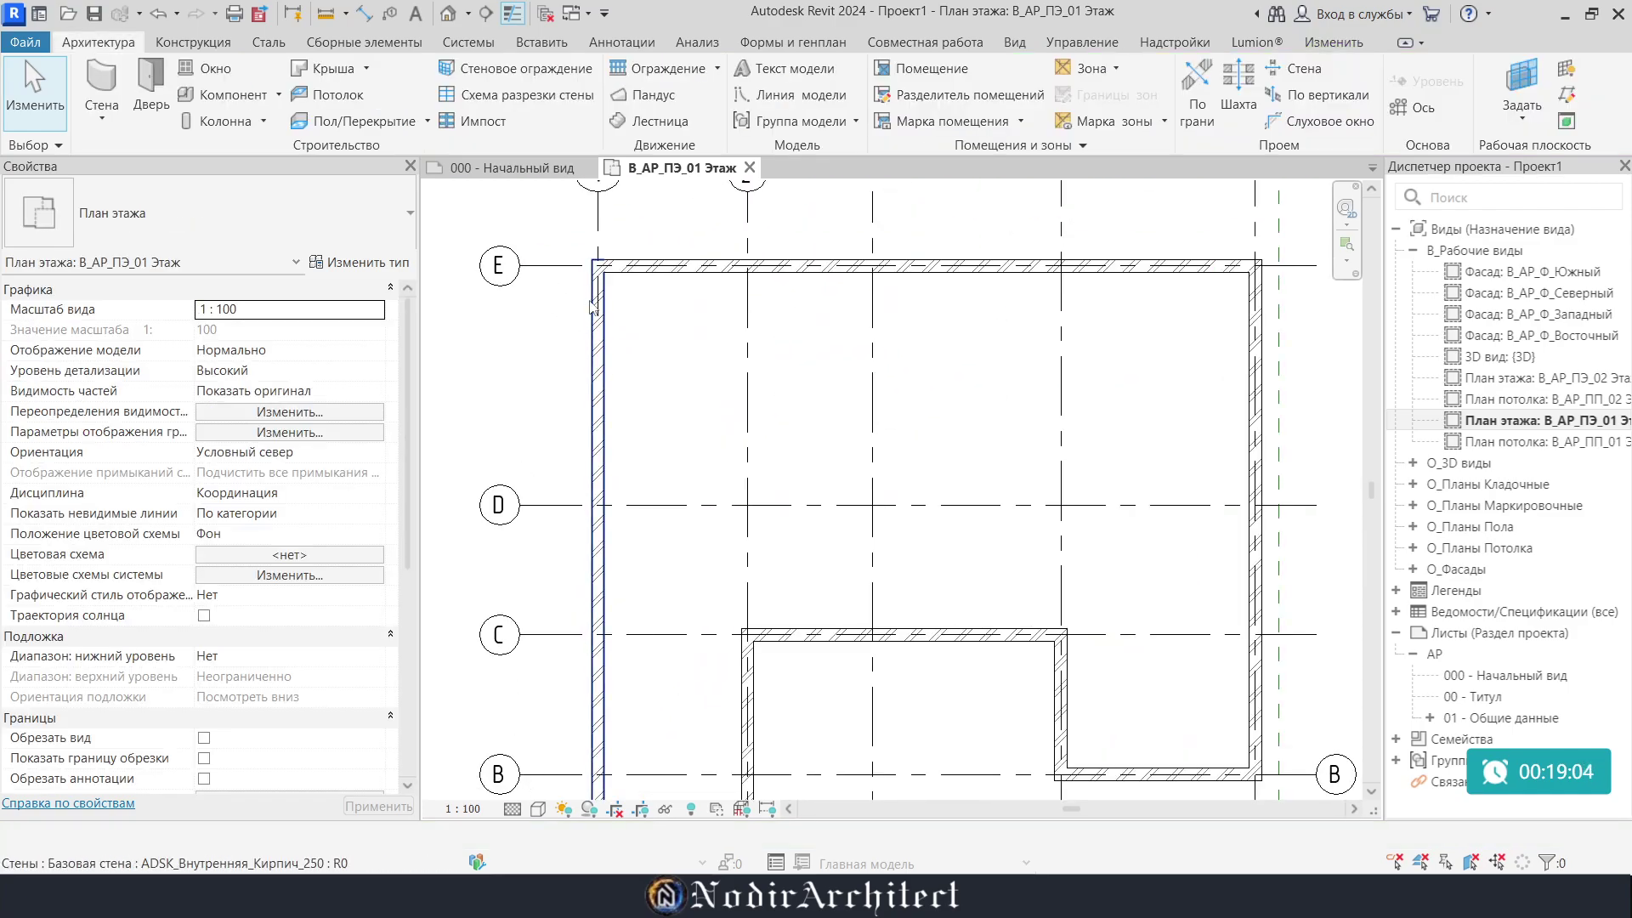
# Crossing-select grid axes 2 through 5 together
pyautogui.scroll(-2, 636, 320)
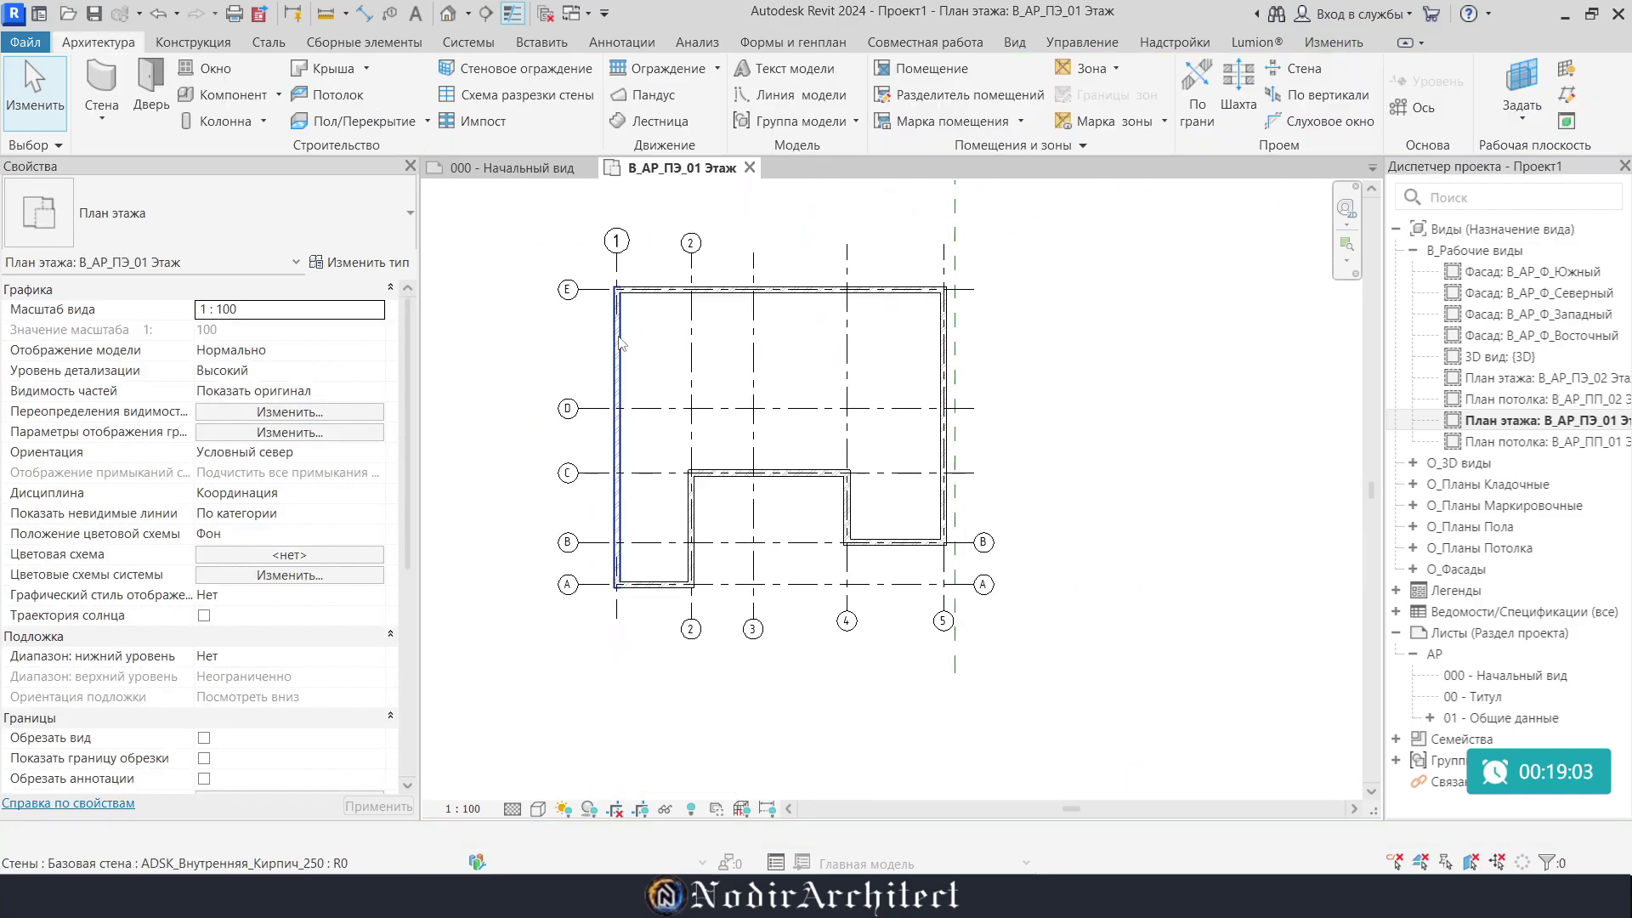
pyautogui.click(617, 619)
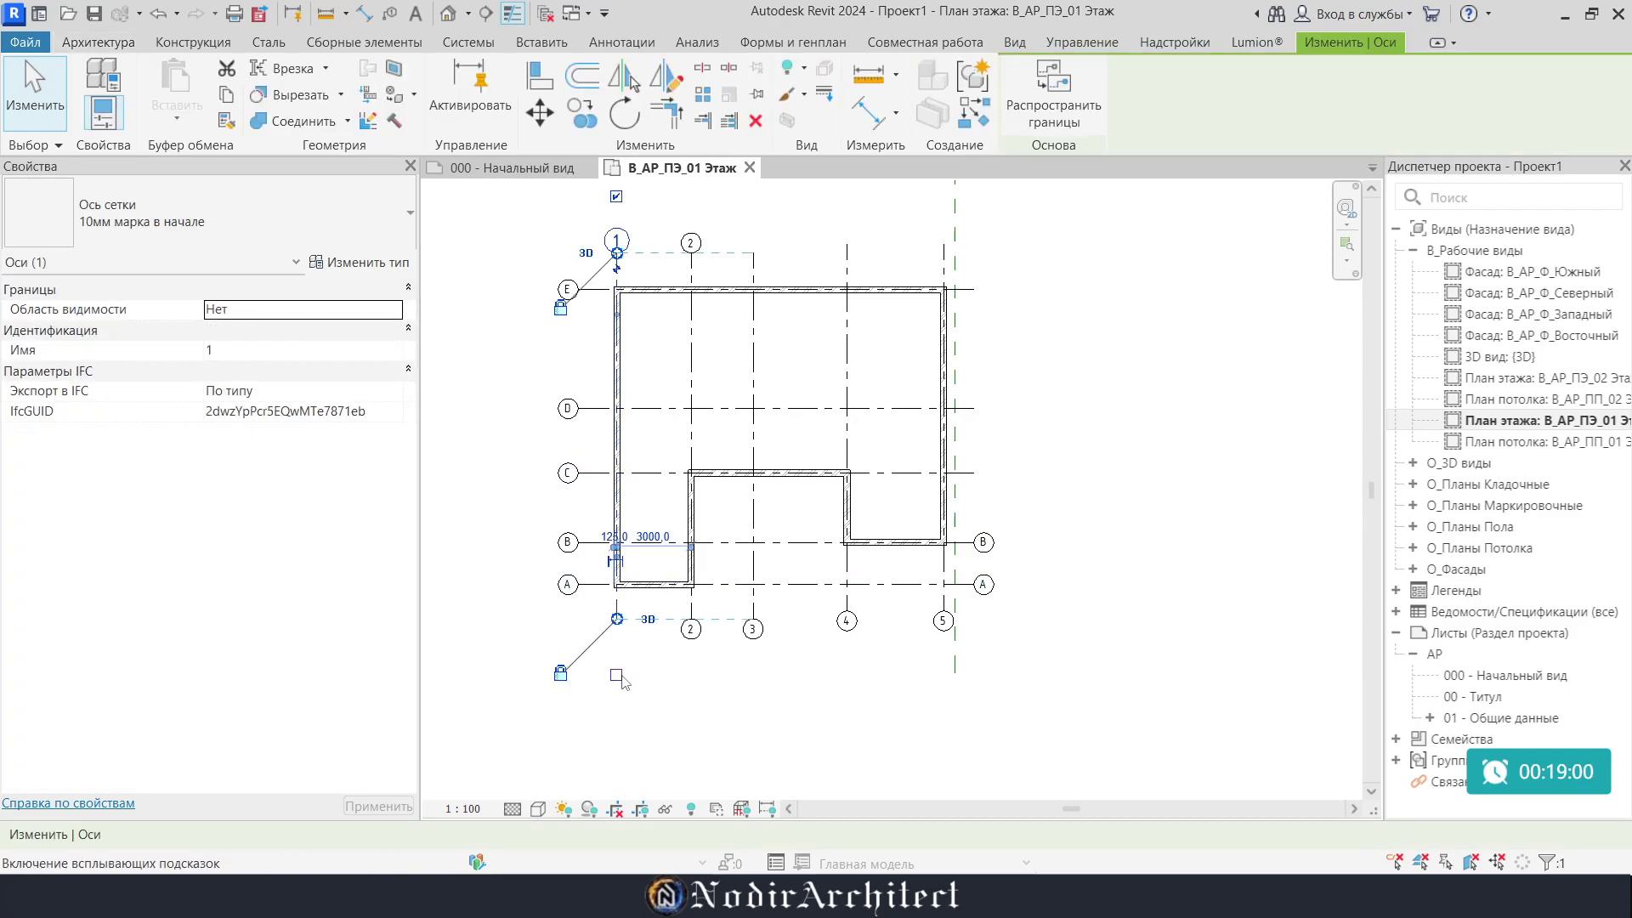
pyautogui.click(944, 260)
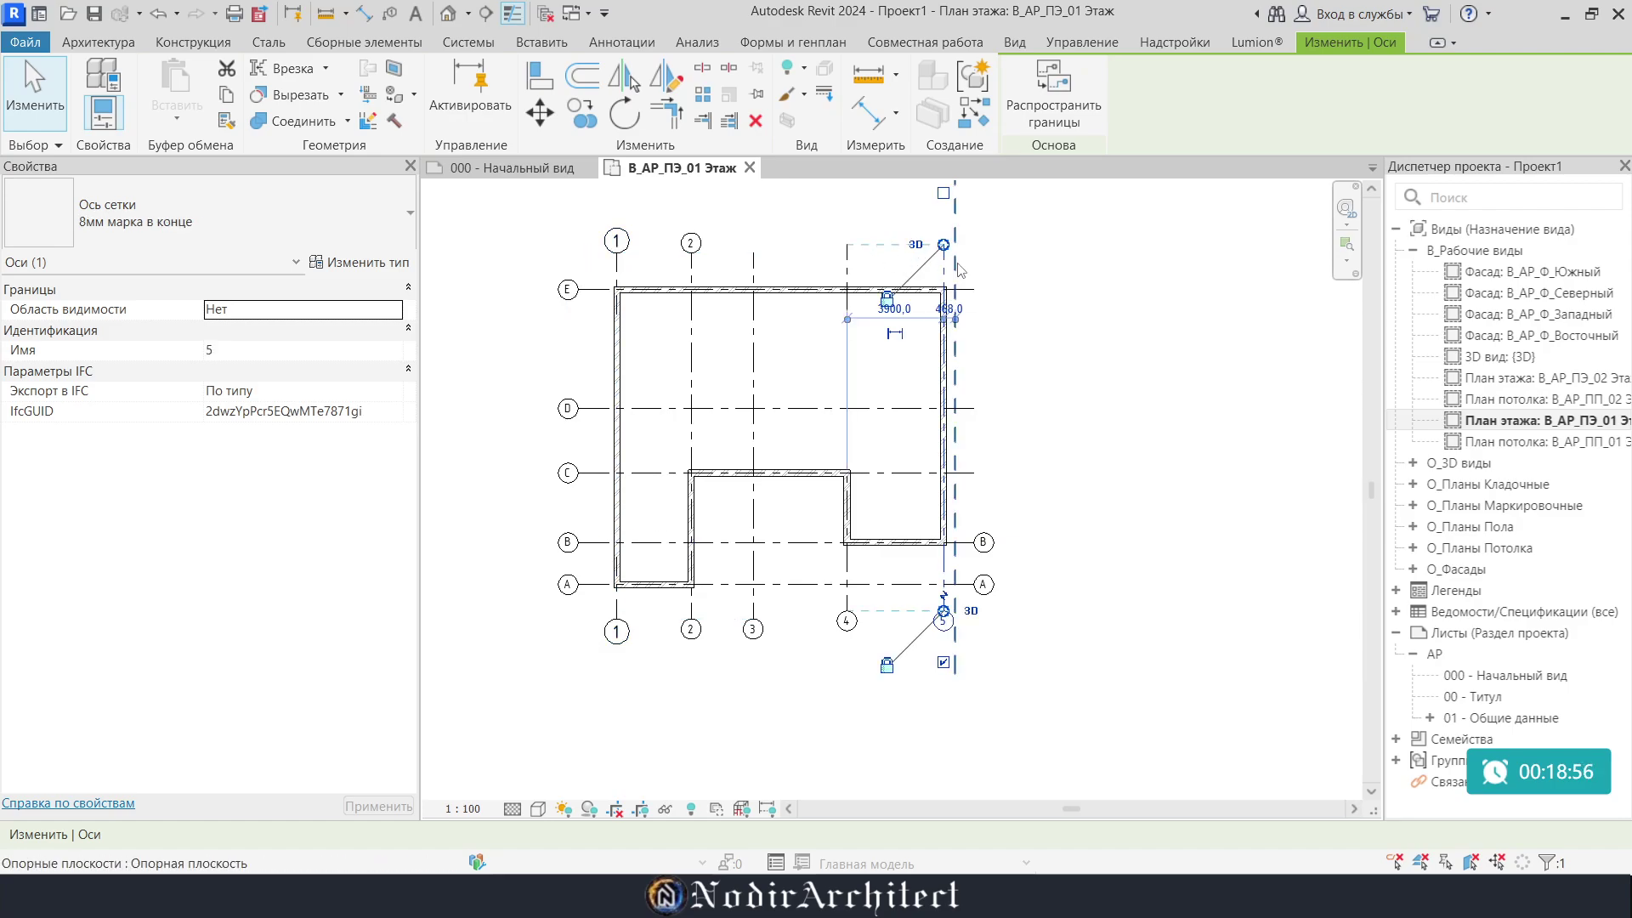
pyautogui.scroll(3, 946, 262)
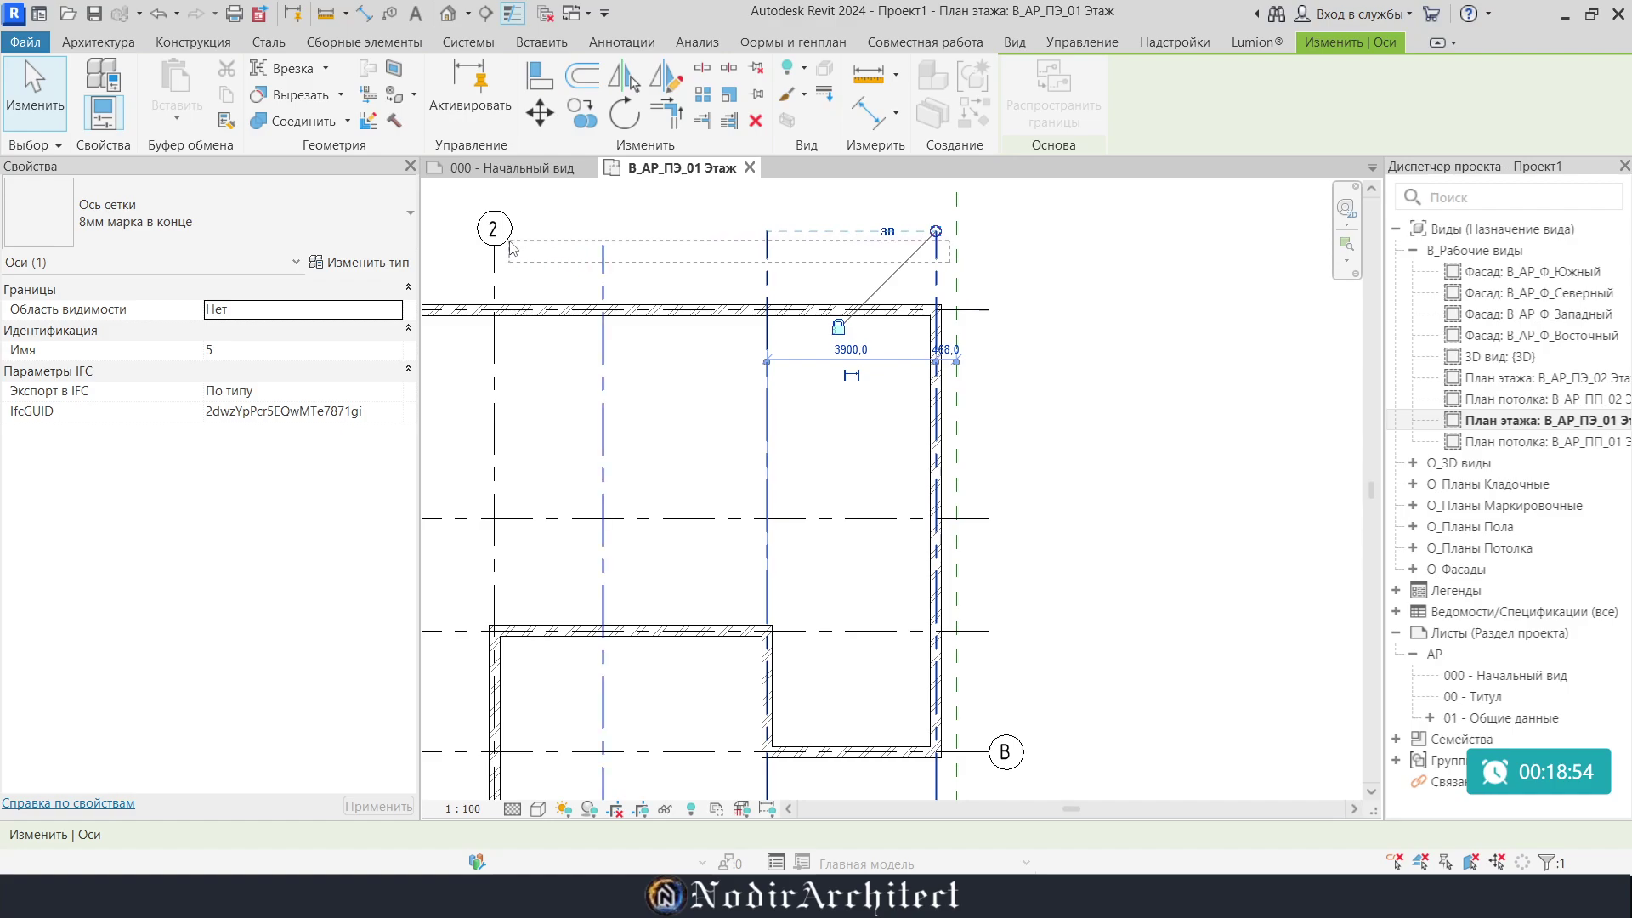
pyautogui.moveTo(655, 247); pyautogui.dragTo(480, 255)
# Set the 8мм марка в конце grid type's Центральный сегмент to Нет
pyautogui.click(383, 264)
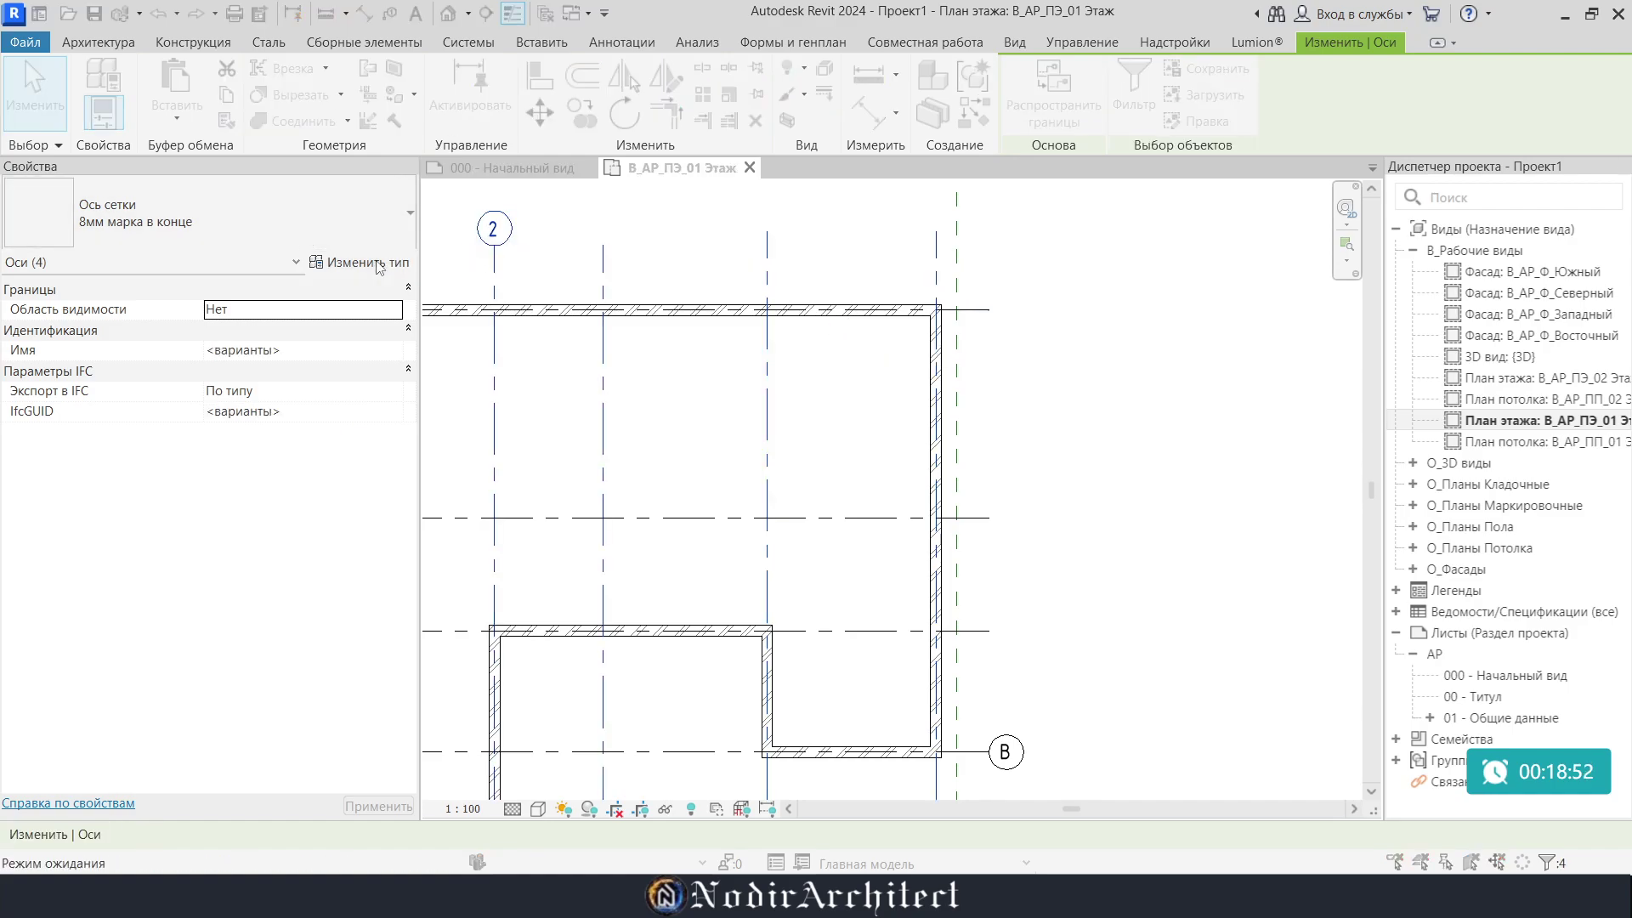
pyautogui.click(391, 327)
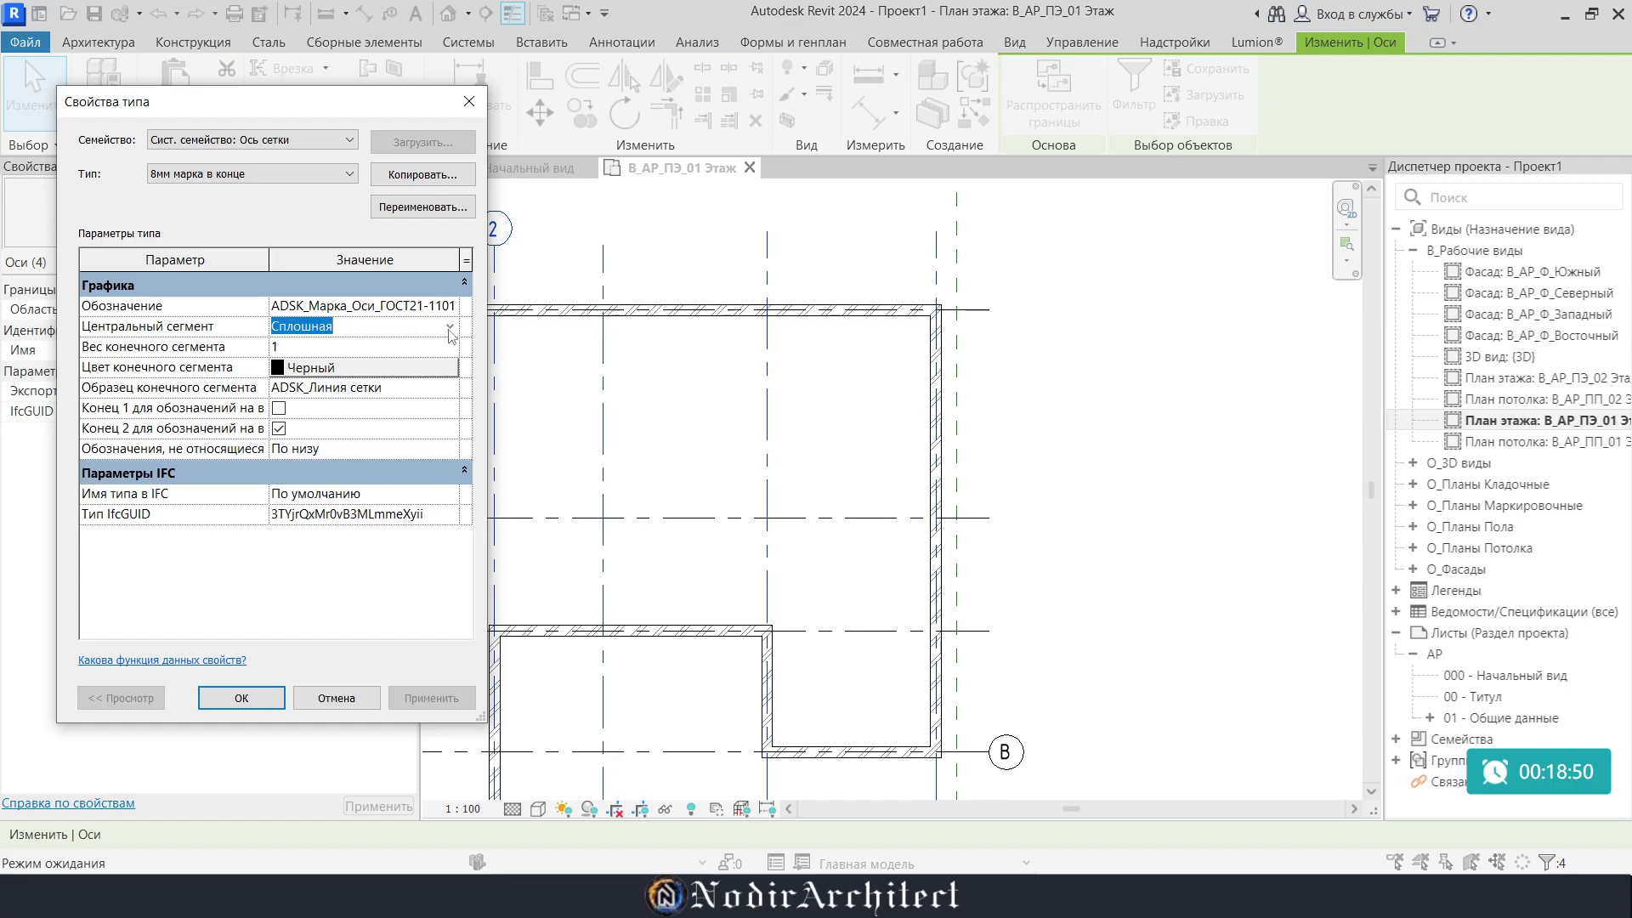
pyautogui.click(449, 330)
pyautogui.click(323, 366)
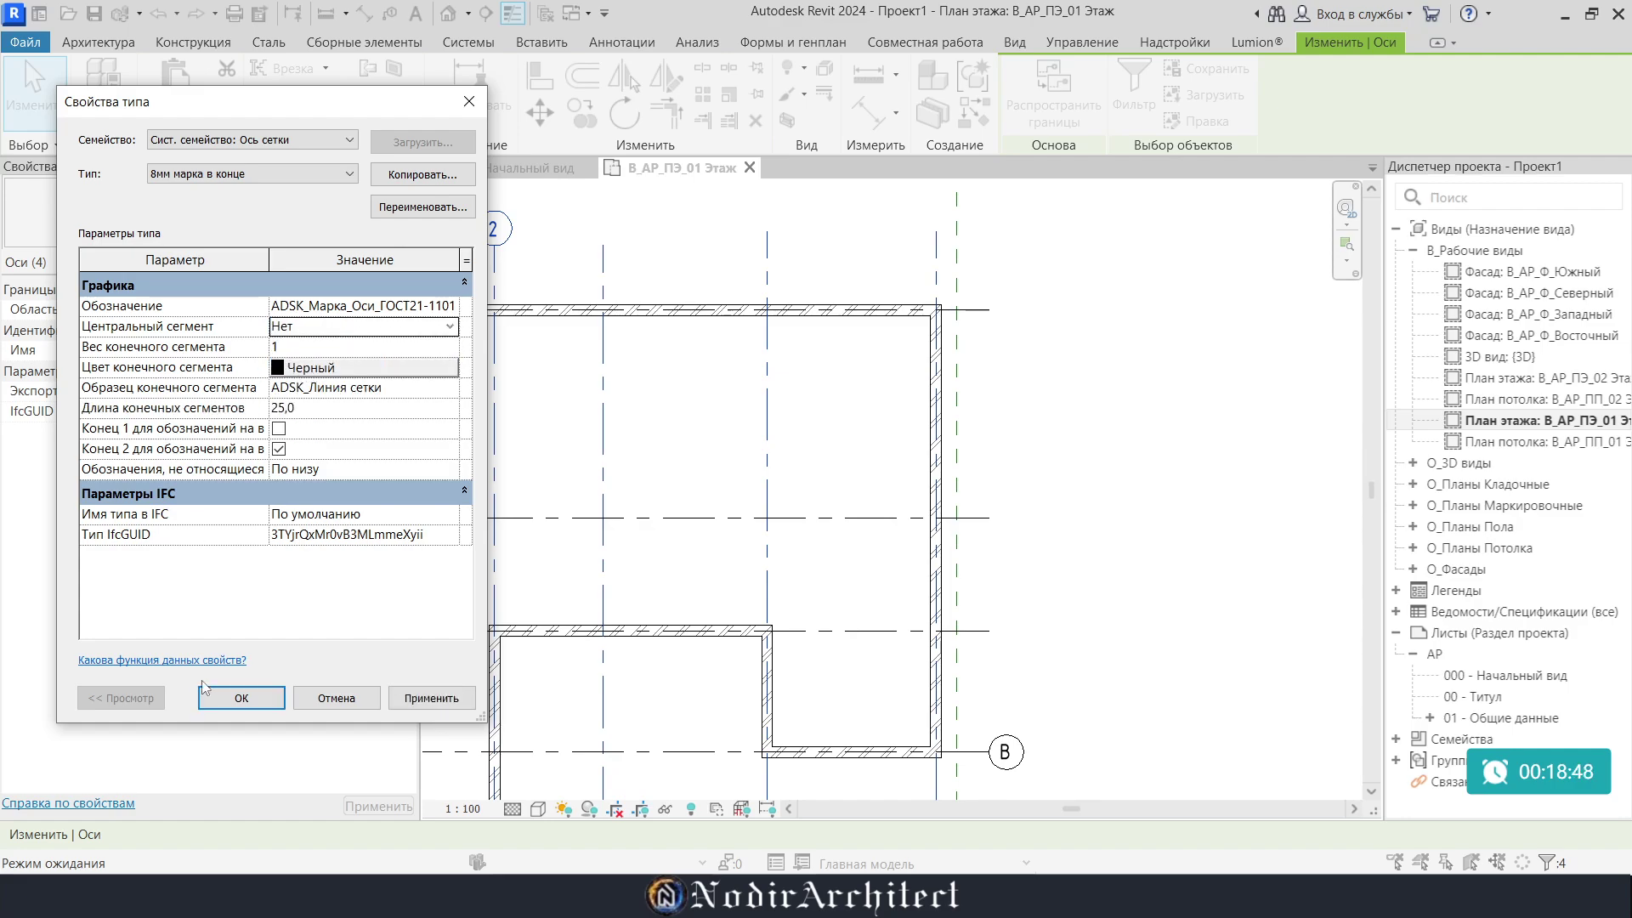
pyautogui.click(239, 702)
pyautogui.scroll(-3, 753, 382)
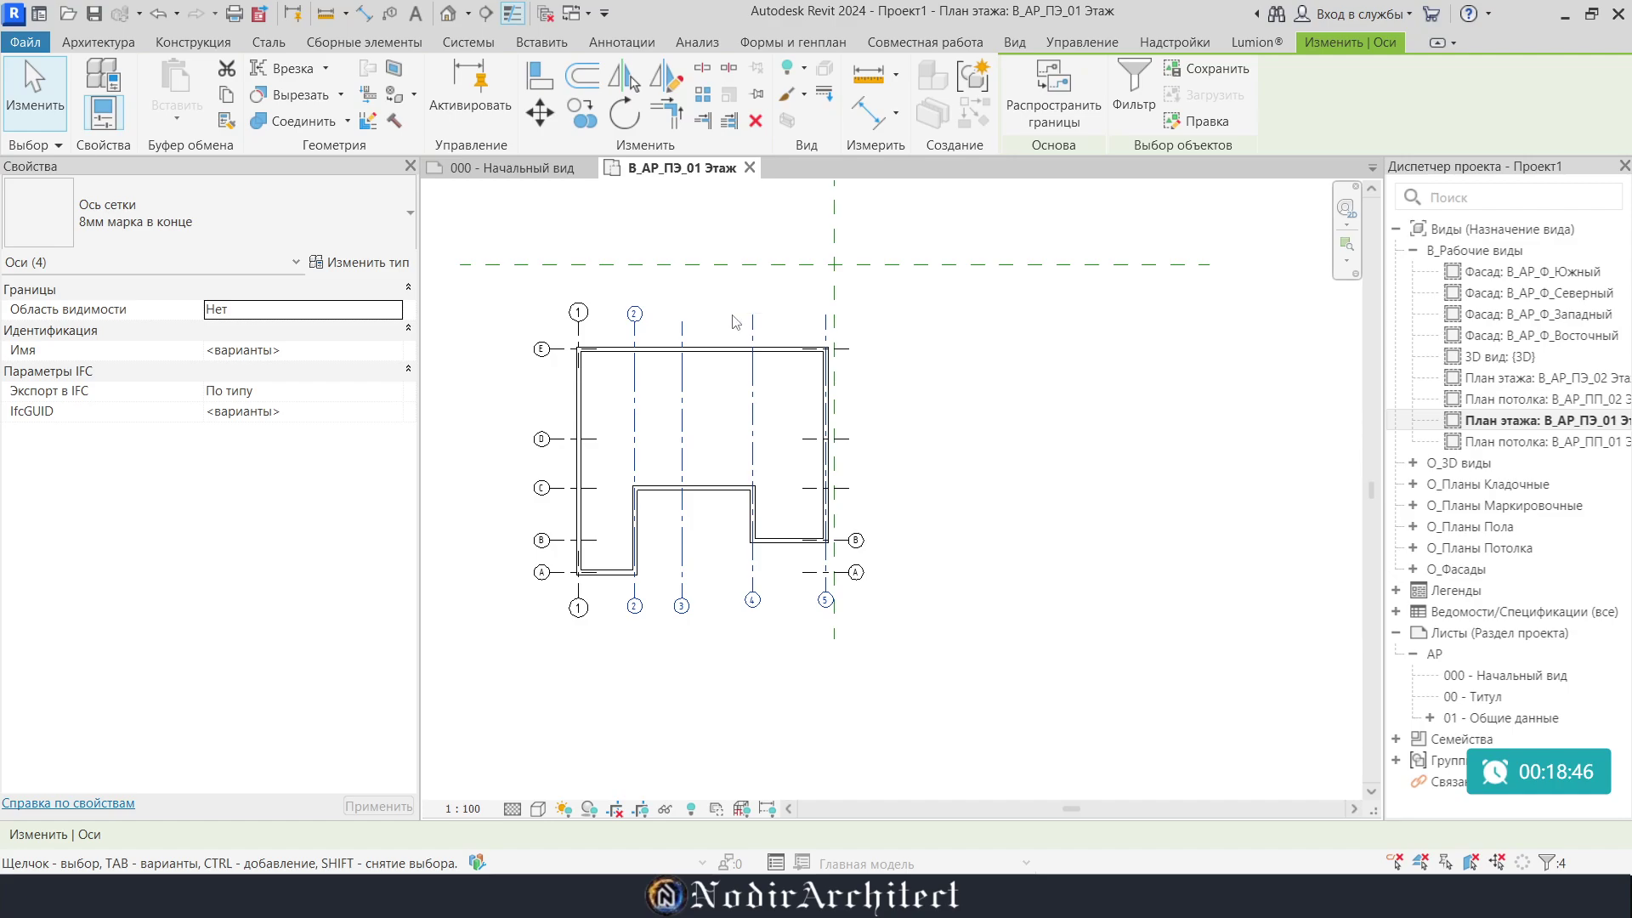
pyautogui.scroll(1, 777, 416)
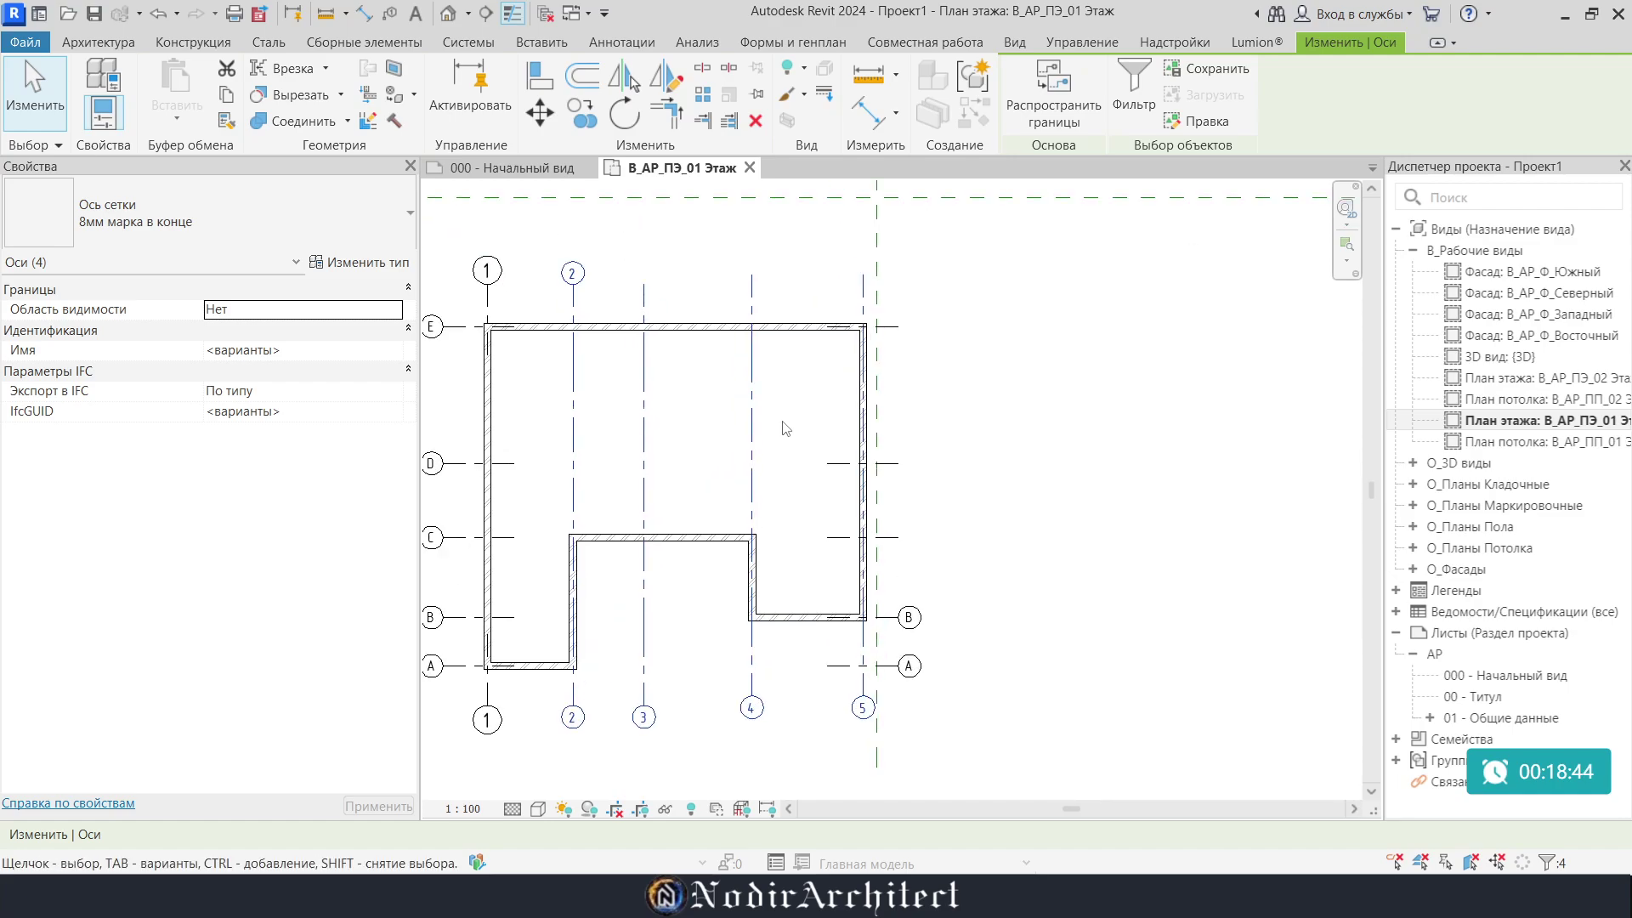
pyautogui.scroll(-1, 722, 438)
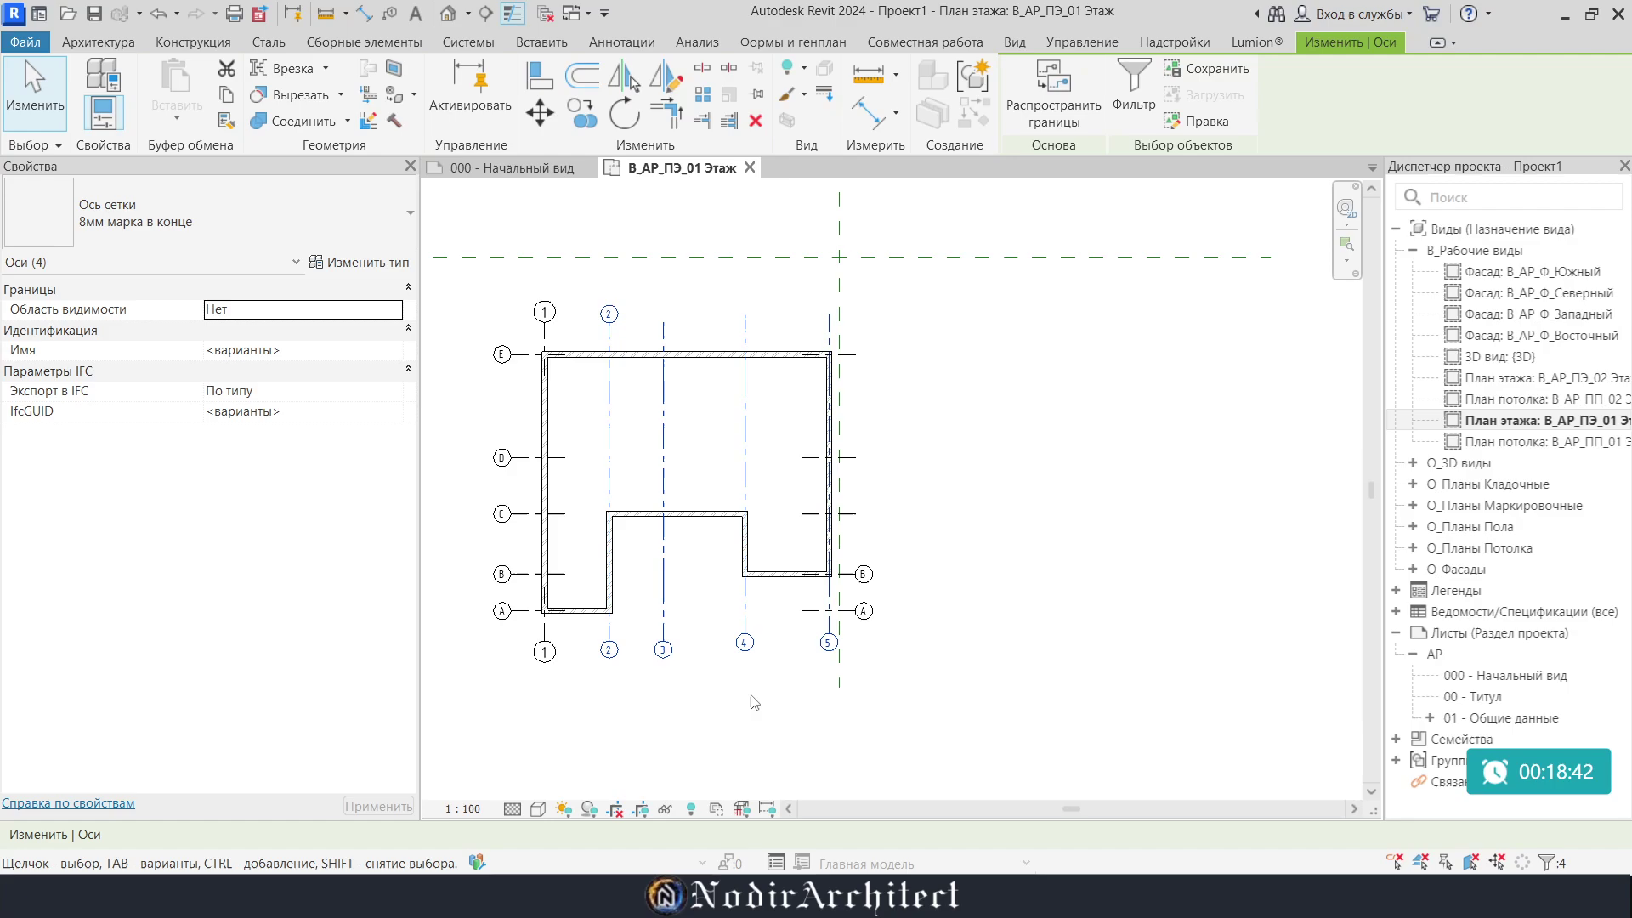
# Extend axis 4's lower end and set its grid type's central segment to Нет
pyautogui.click(744, 627)
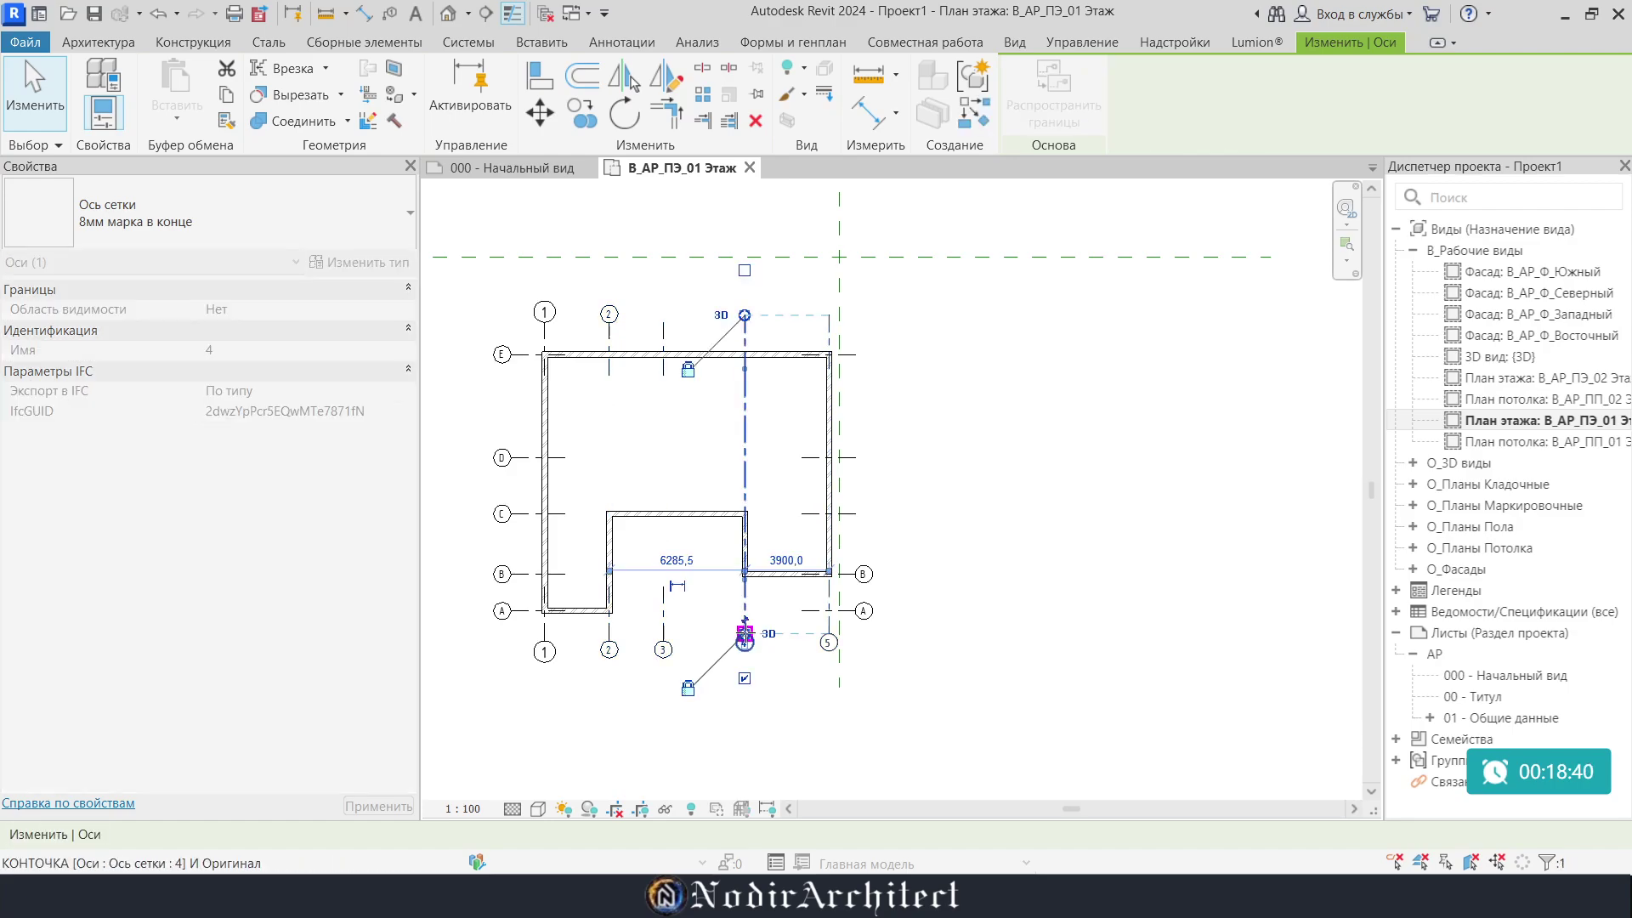
pyautogui.moveTo(745, 637); pyautogui.dragTo(744, 659)
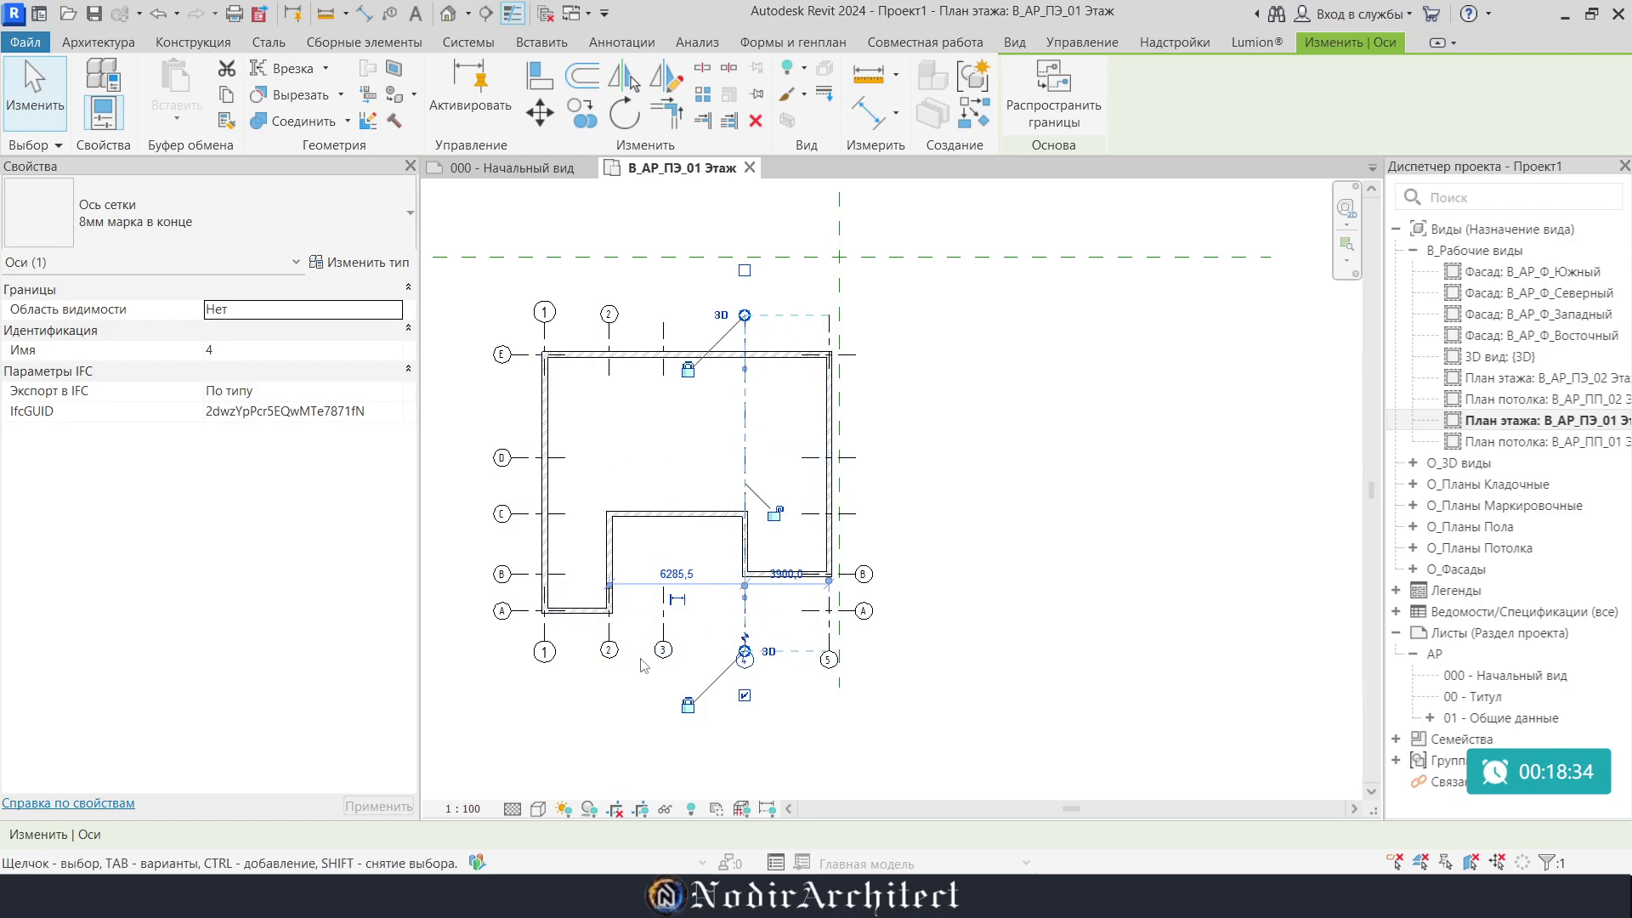
pyautogui.click(387, 266)
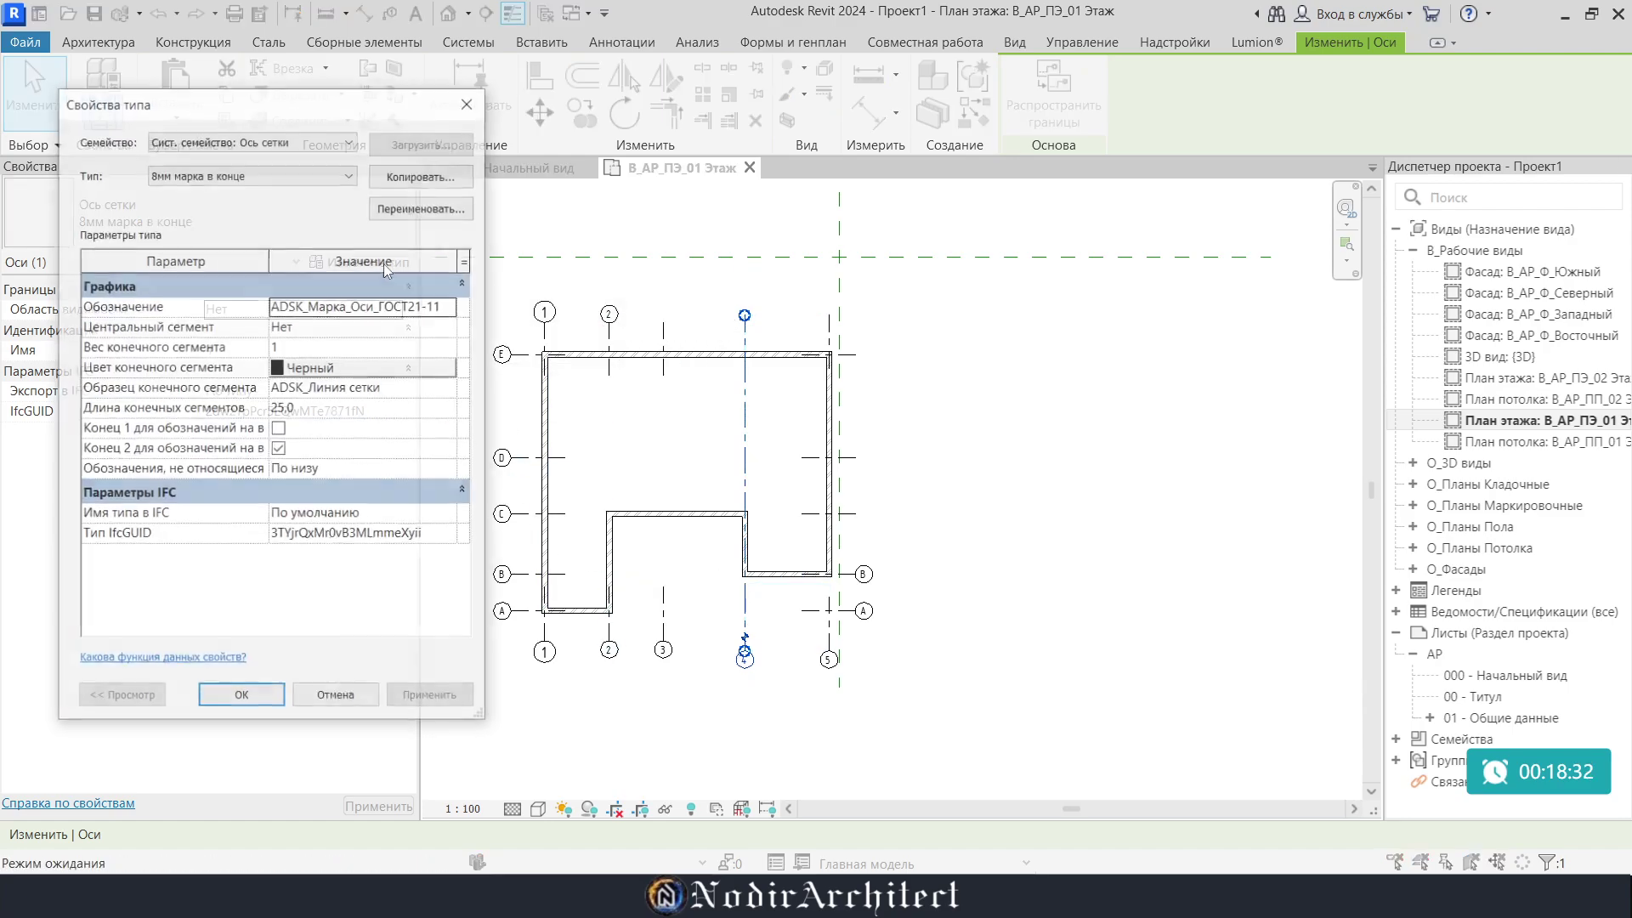
pyautogui.click(449, 326)
pyautogui.click(370, 364)
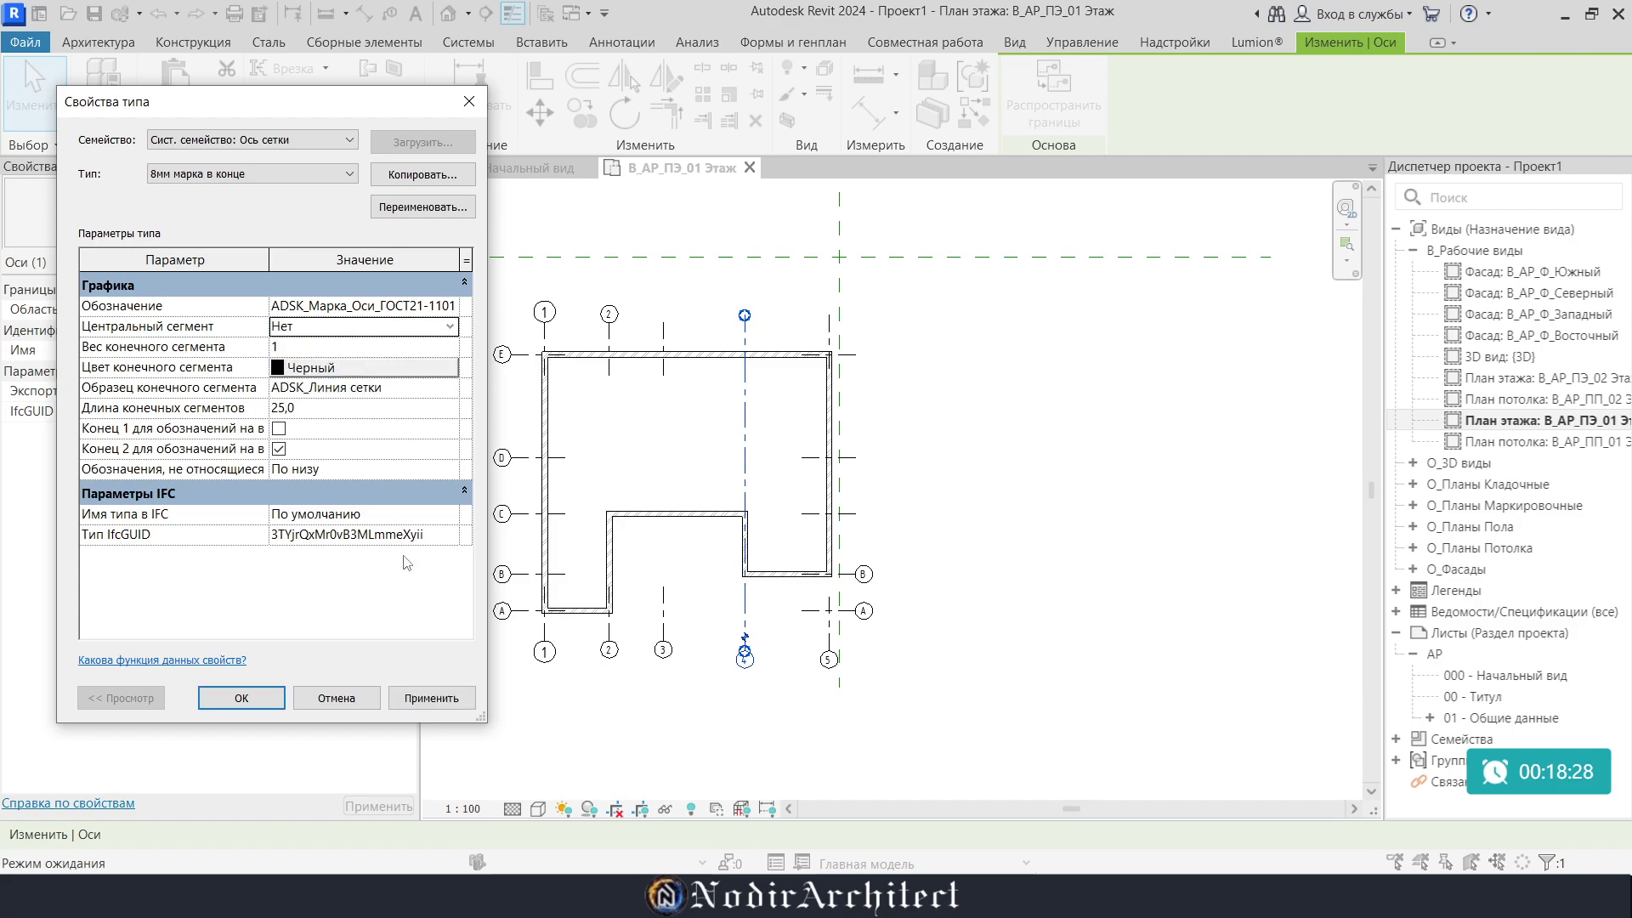
pyautogui.click(425, 704)
pyautogui.click(241, 698)
pyautogui.click(736, 549)
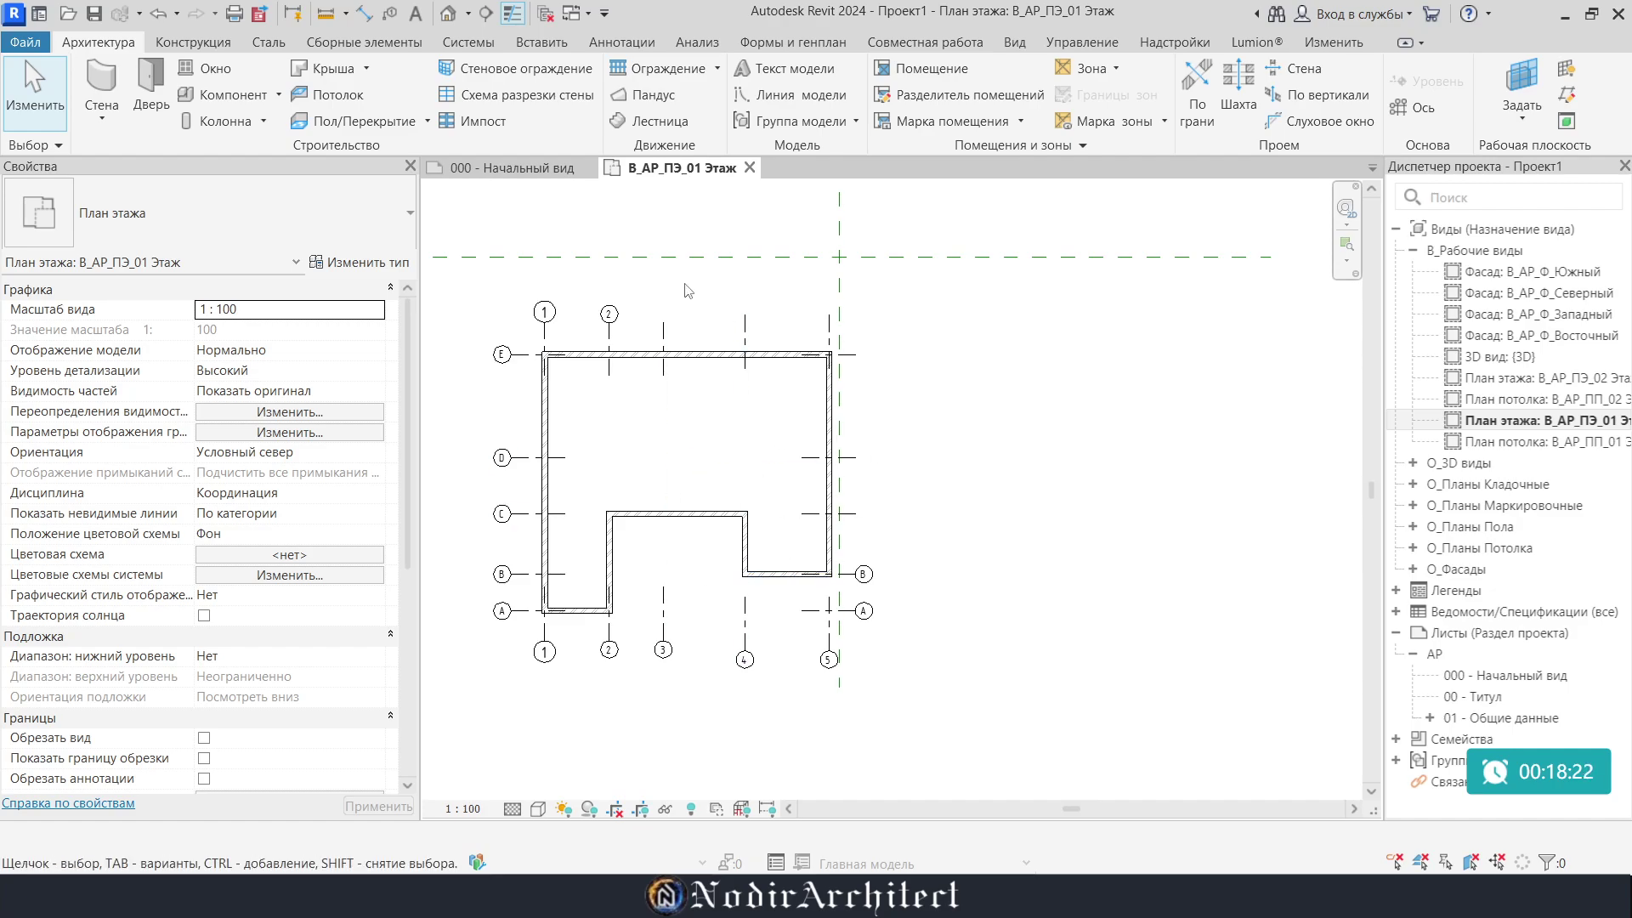
# Drag the lower bubbles of axes 1–3, then axis 4, down into one aligned row
pyautogui.click(684, 355)
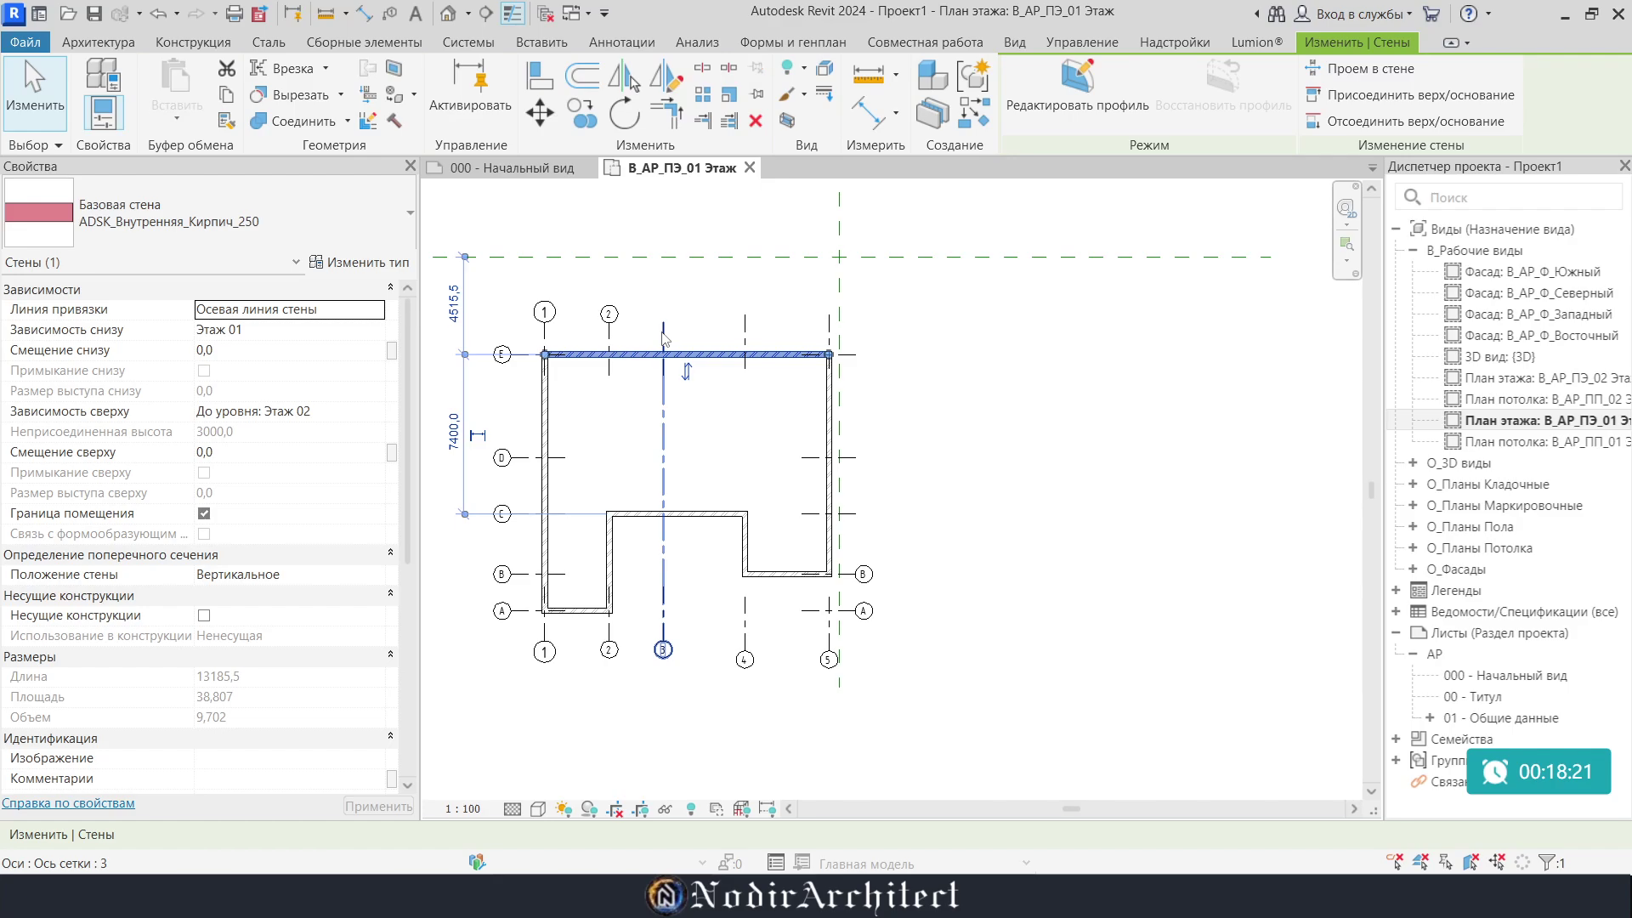
pyautogui.click(704, 293)
pyautogui.click(544, 646)
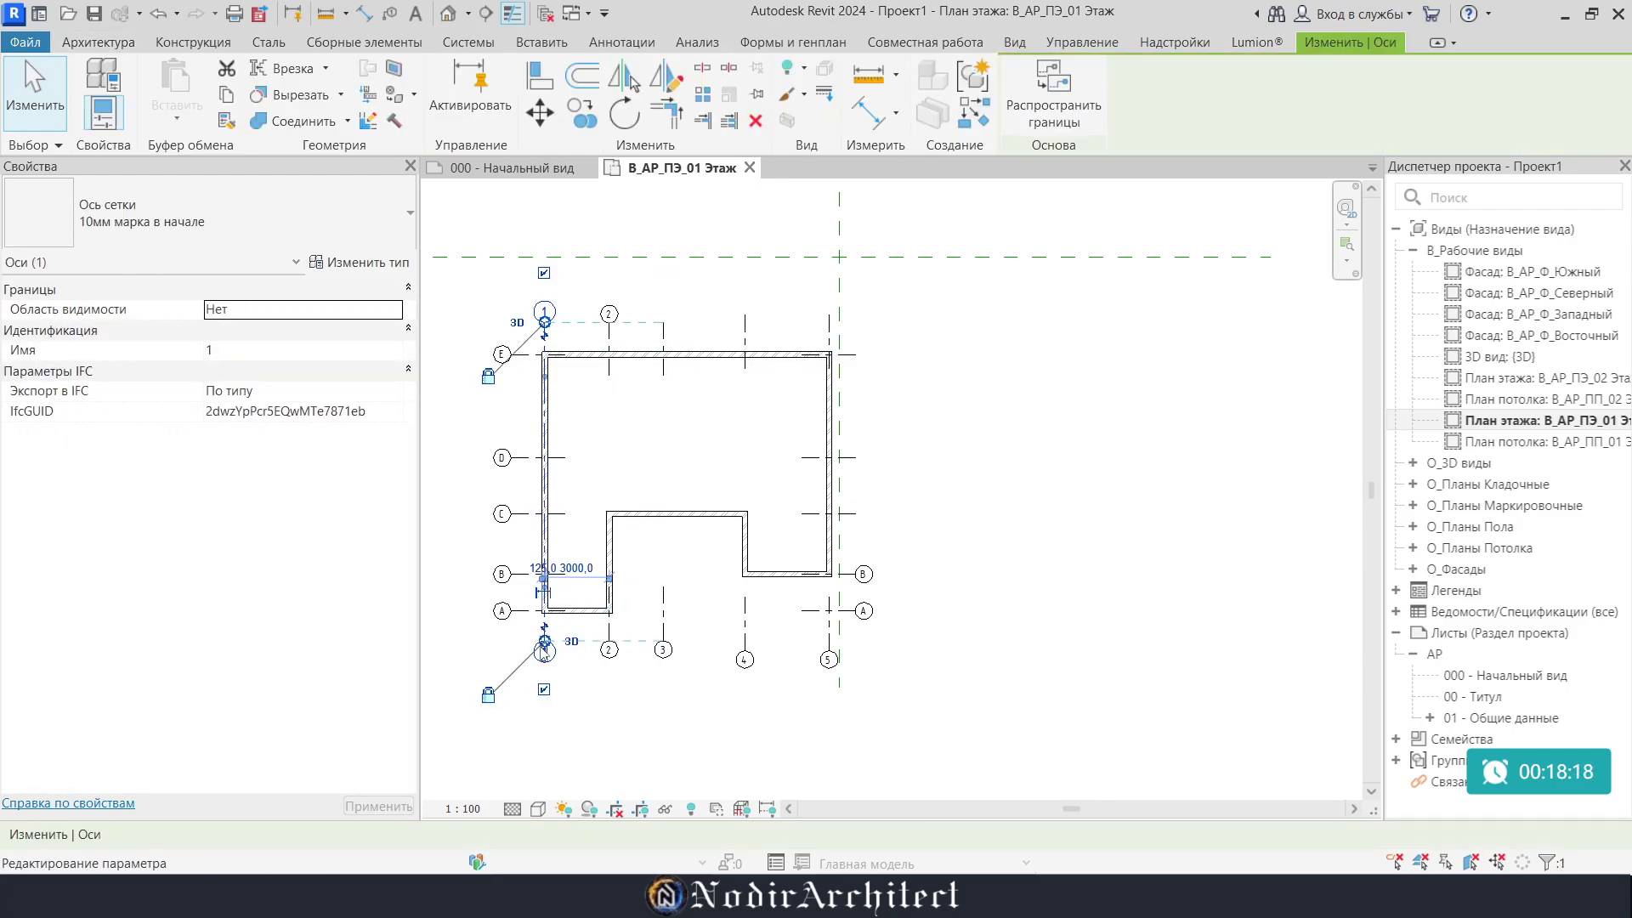
pyautogui.scroll(2, 545, 648)
pyautogui.moveTo(547, 637); pyautogui.dragTo(546, 697)
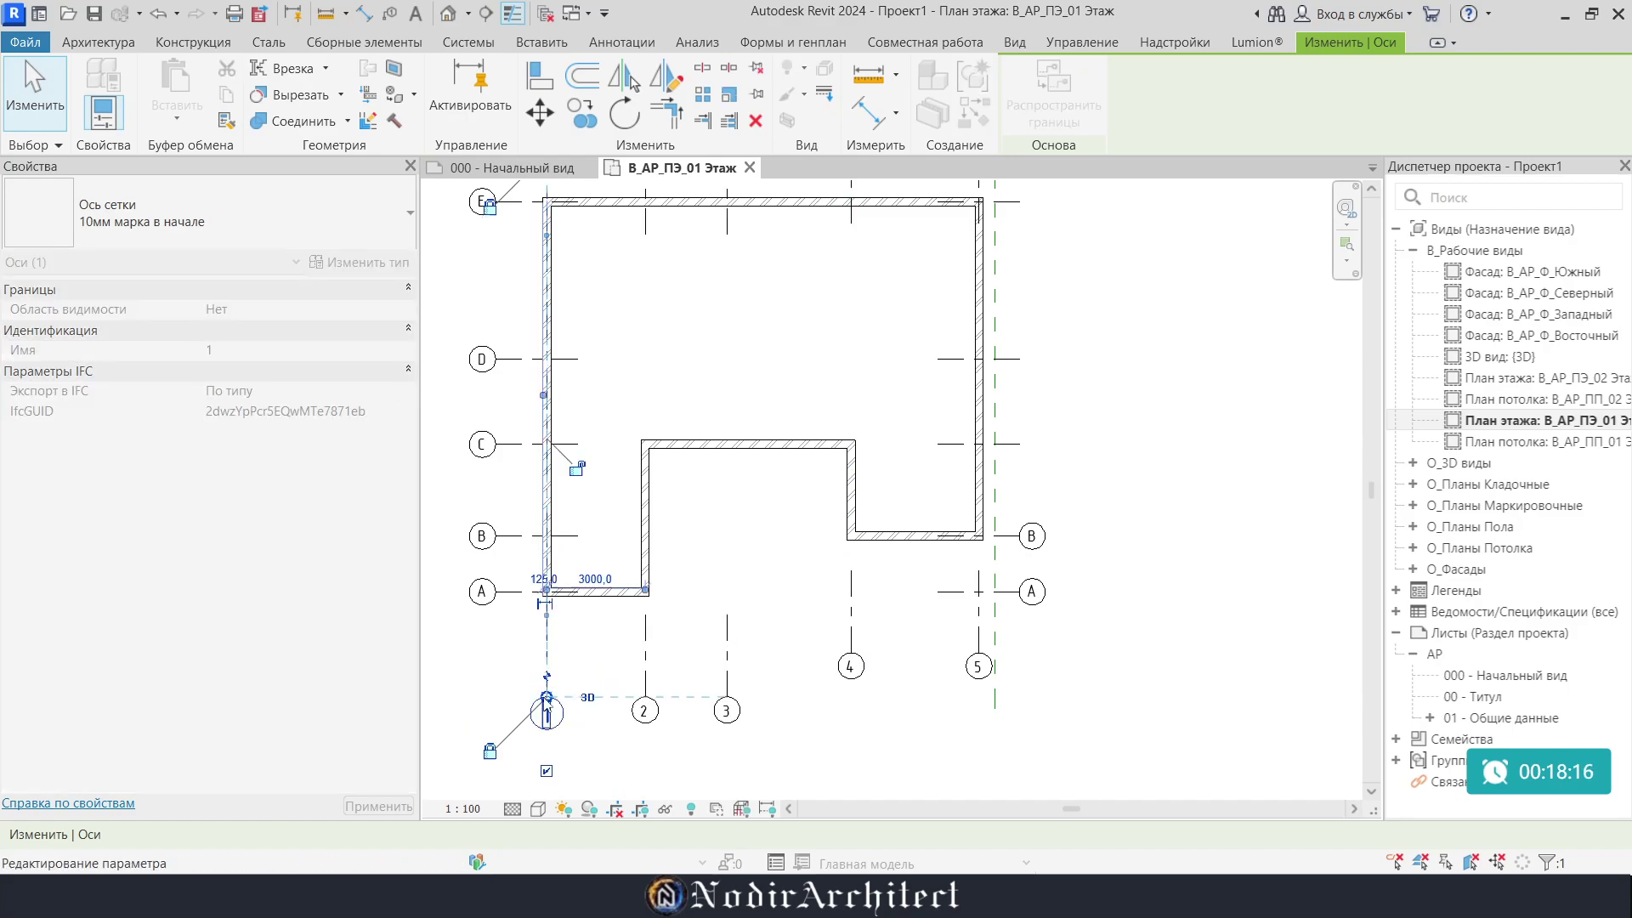
pyautogui.click(851, 646)
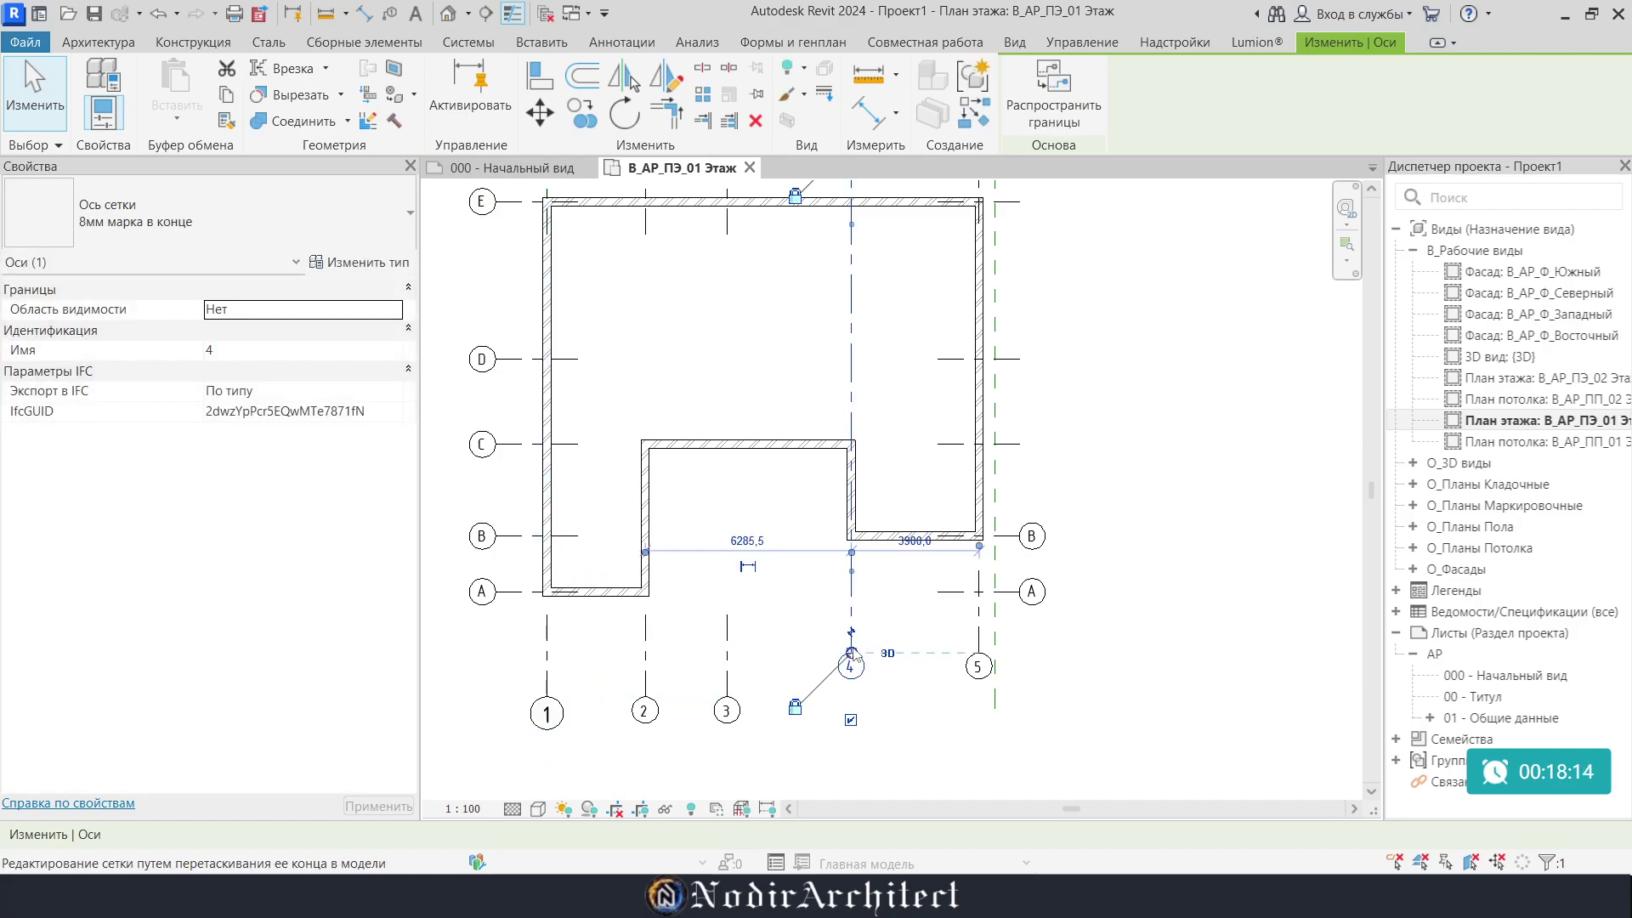
pyautogui.moveTo(850, 653); pyautogui.dragTo(850, 697)
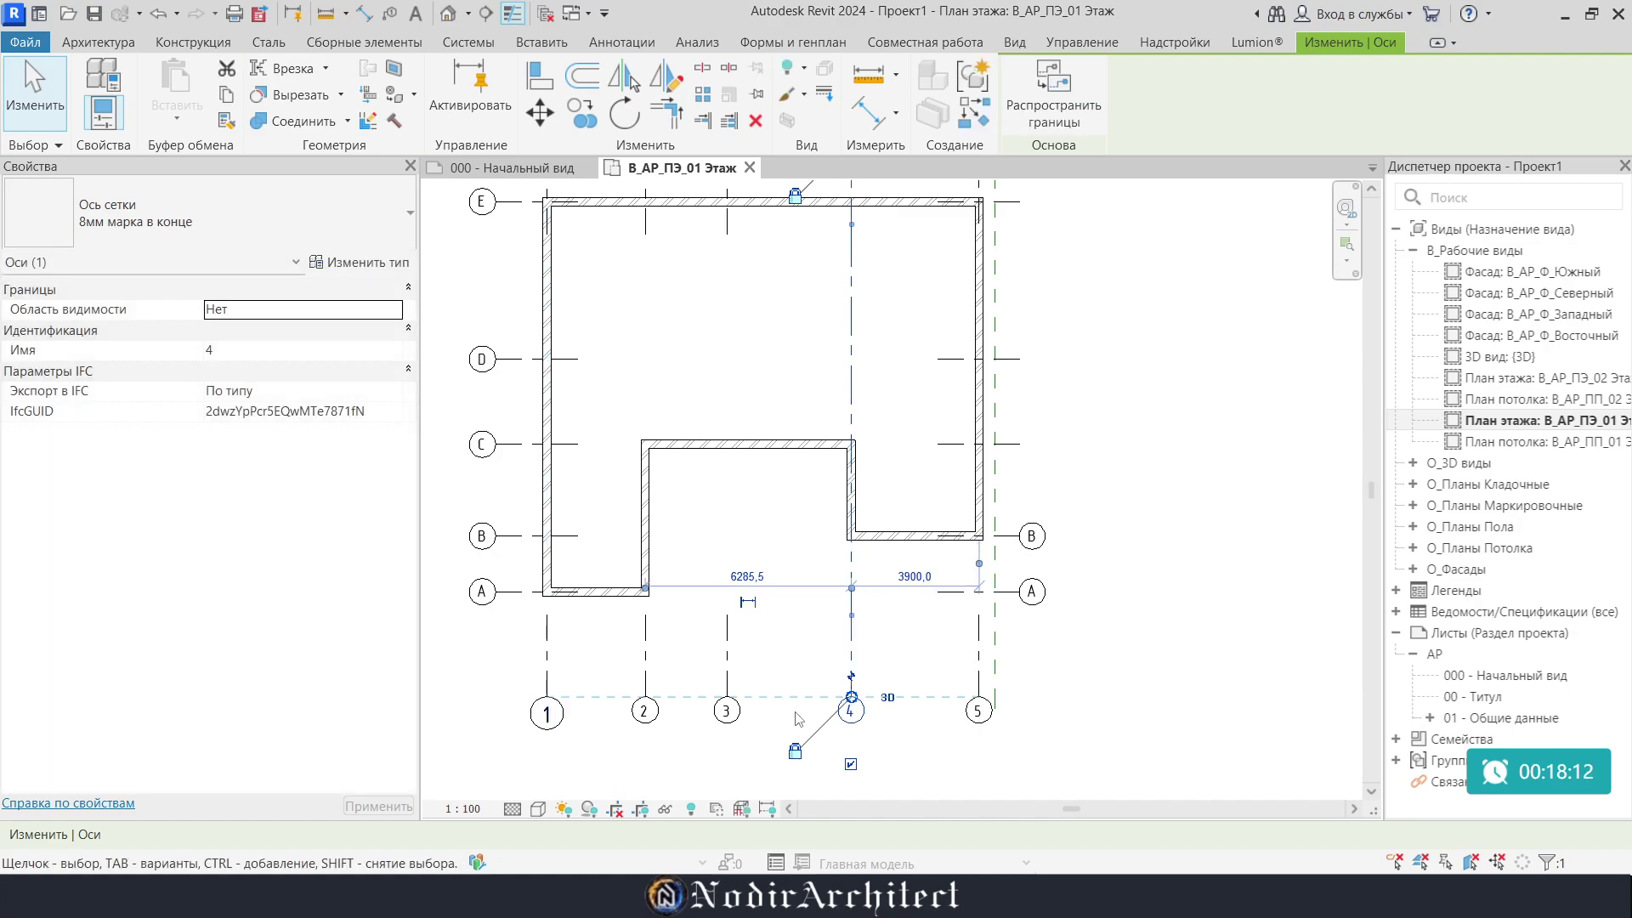
# Raise the lower bubble row slightly and drop axis 2's bubble below the others
pyautogui.click(676, 769)
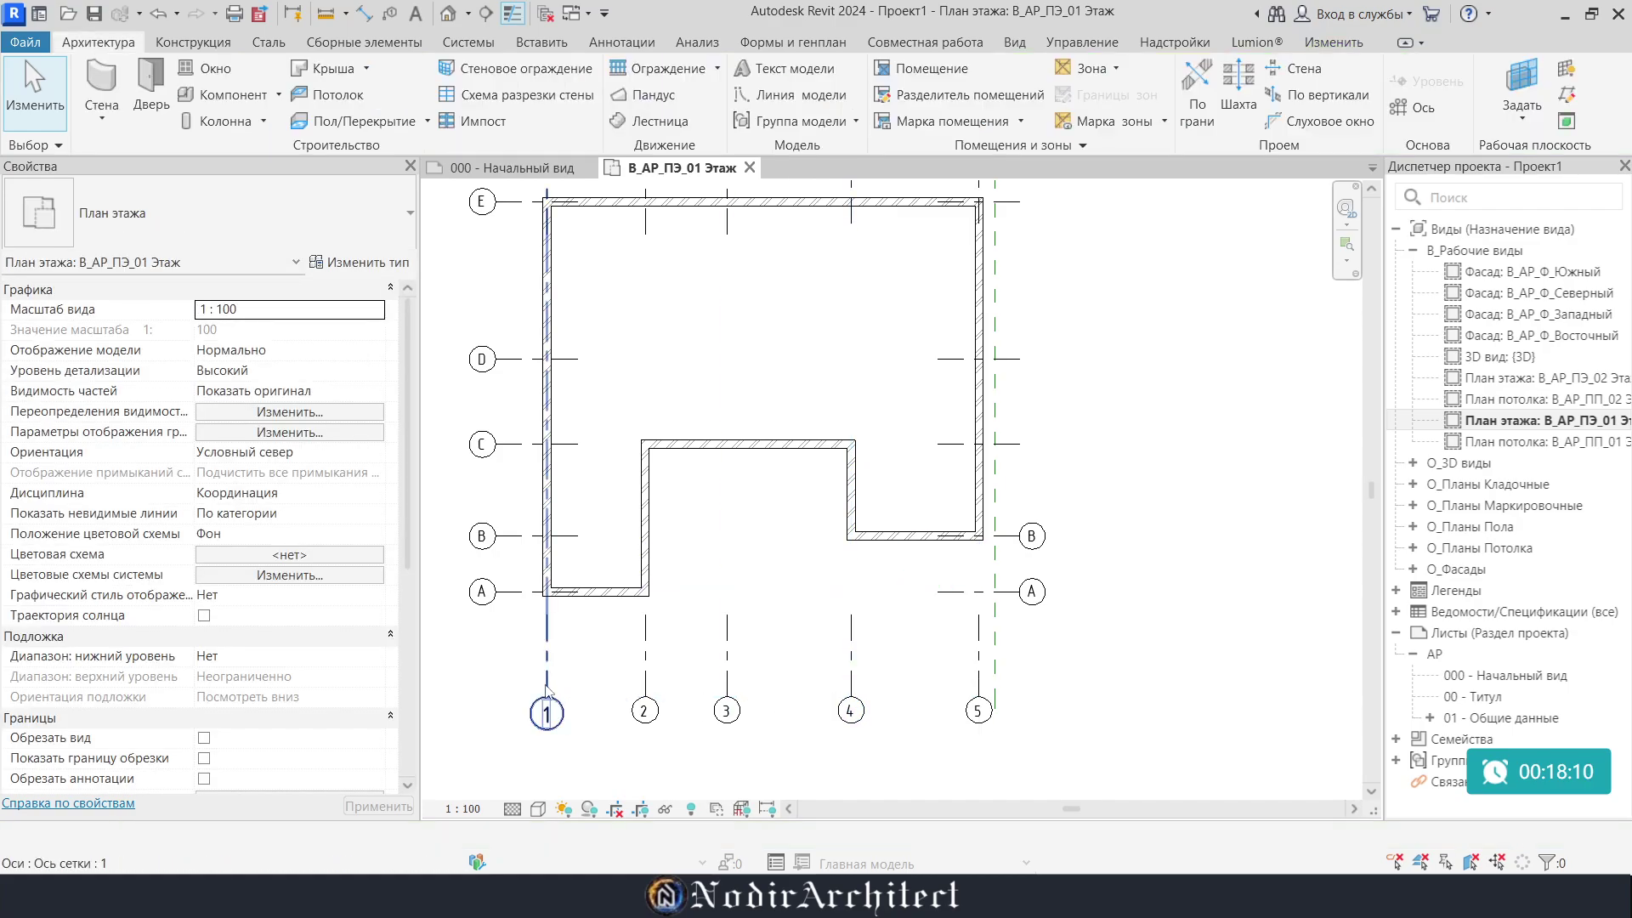
pyautogui.click(547, 687)
pyautogui.moveTo(547, 697); pyautogui.dragTo(547, 663)
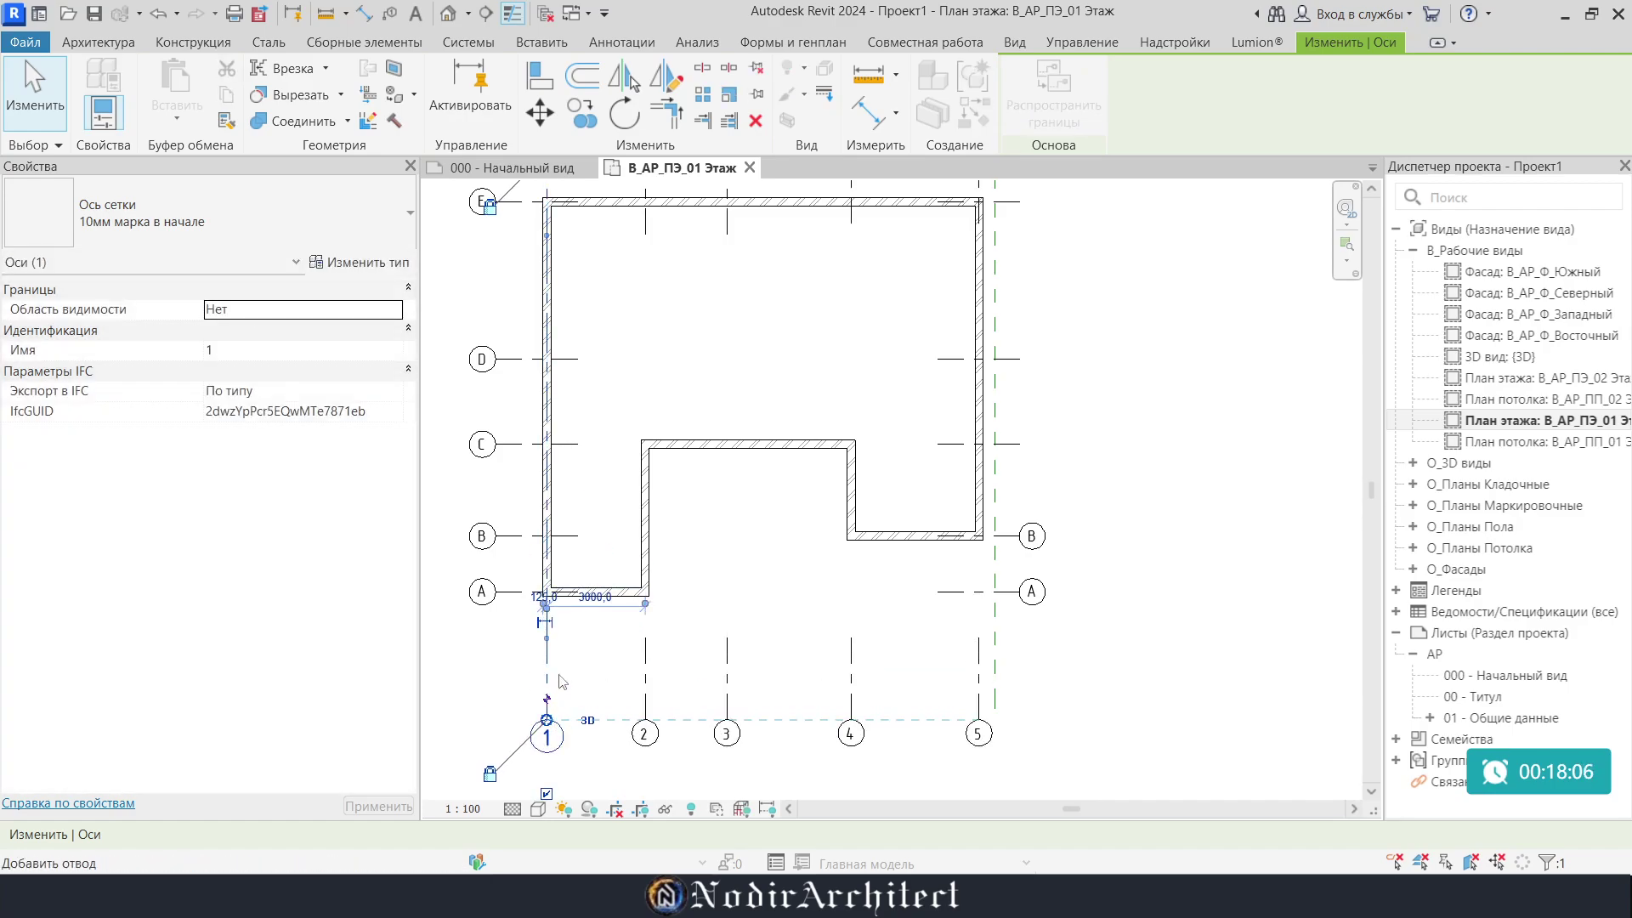
pyautogui.scroll(-2, 617, 444)
pyautogui.click(638, 648)
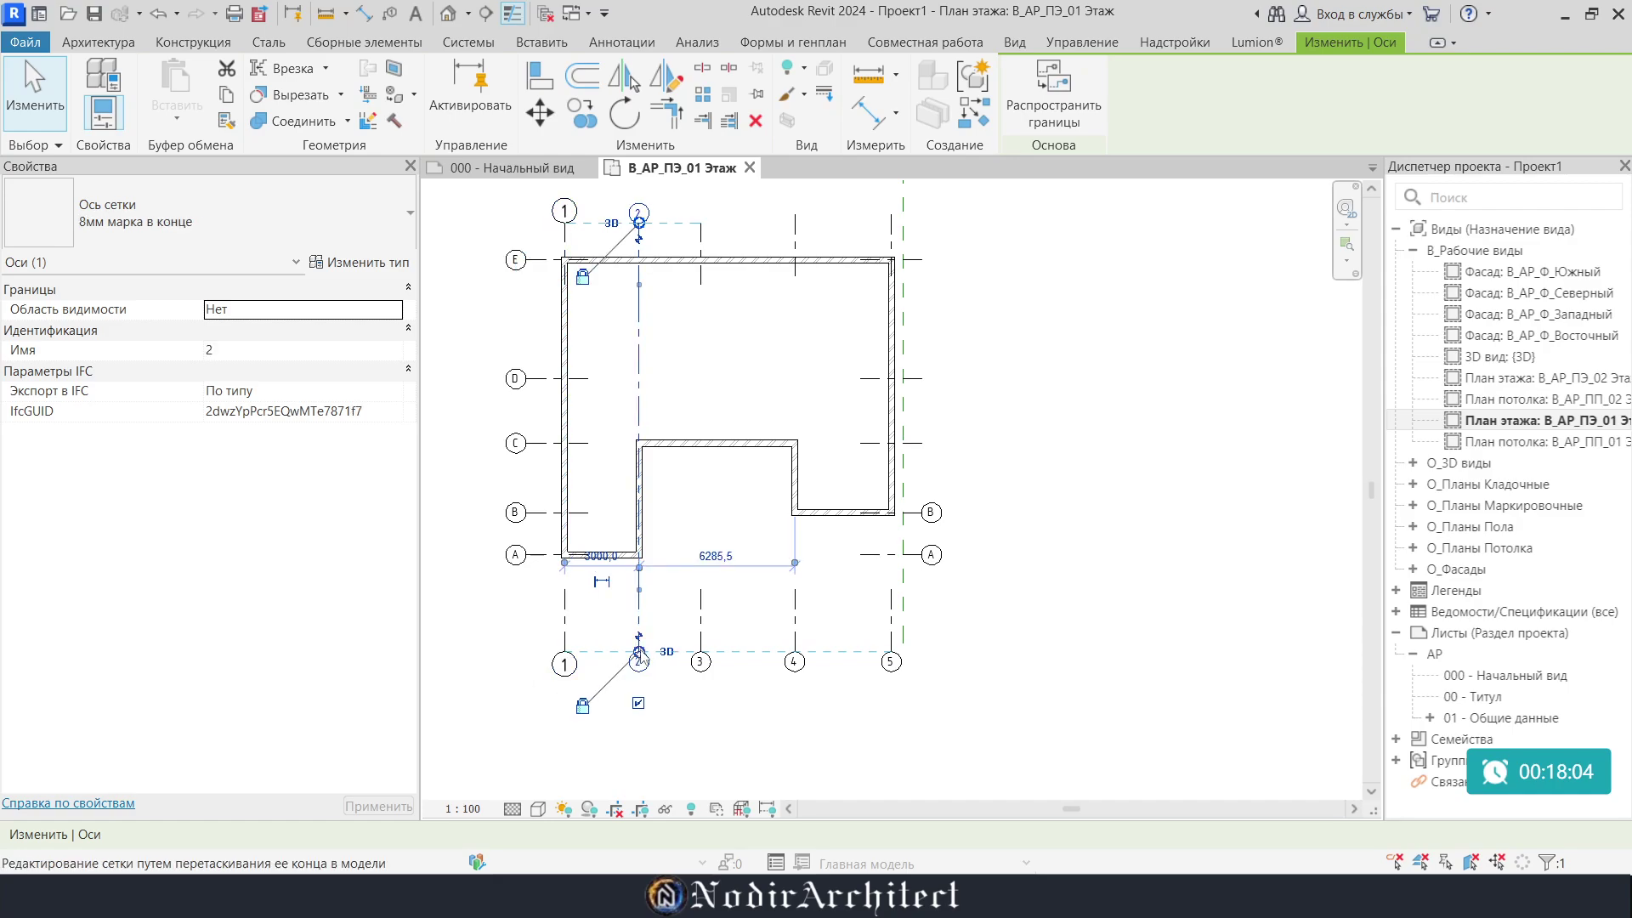
pyautogui.scroll(2, 638, 653)
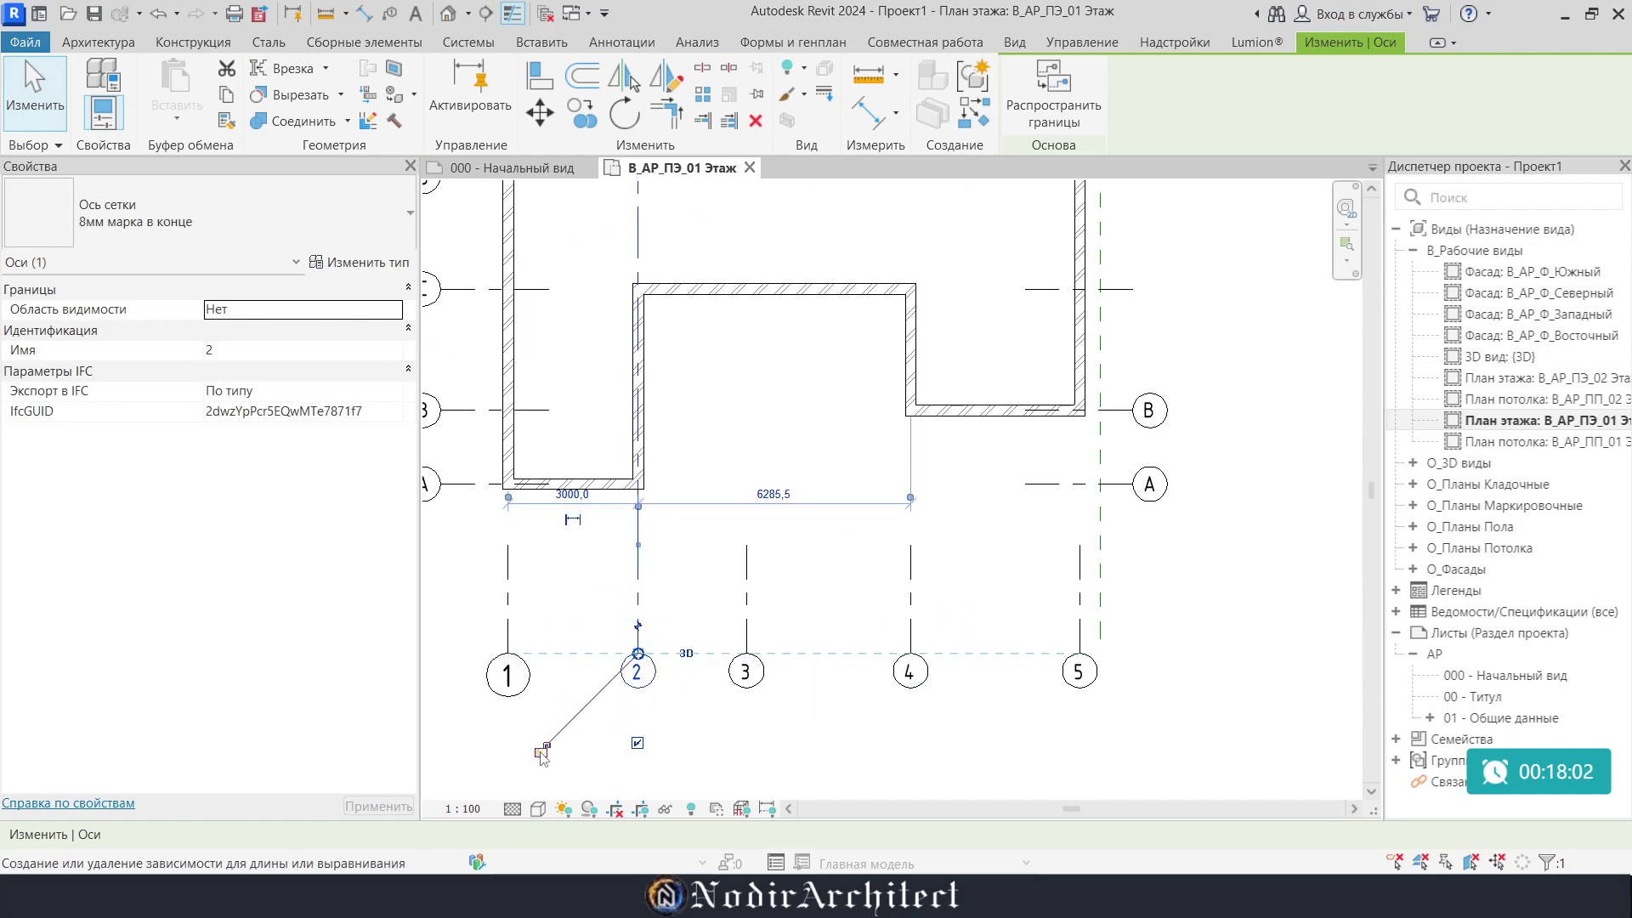
pyautogui.moveTo(639, 654); pyautogui.dragTo(638, 719)
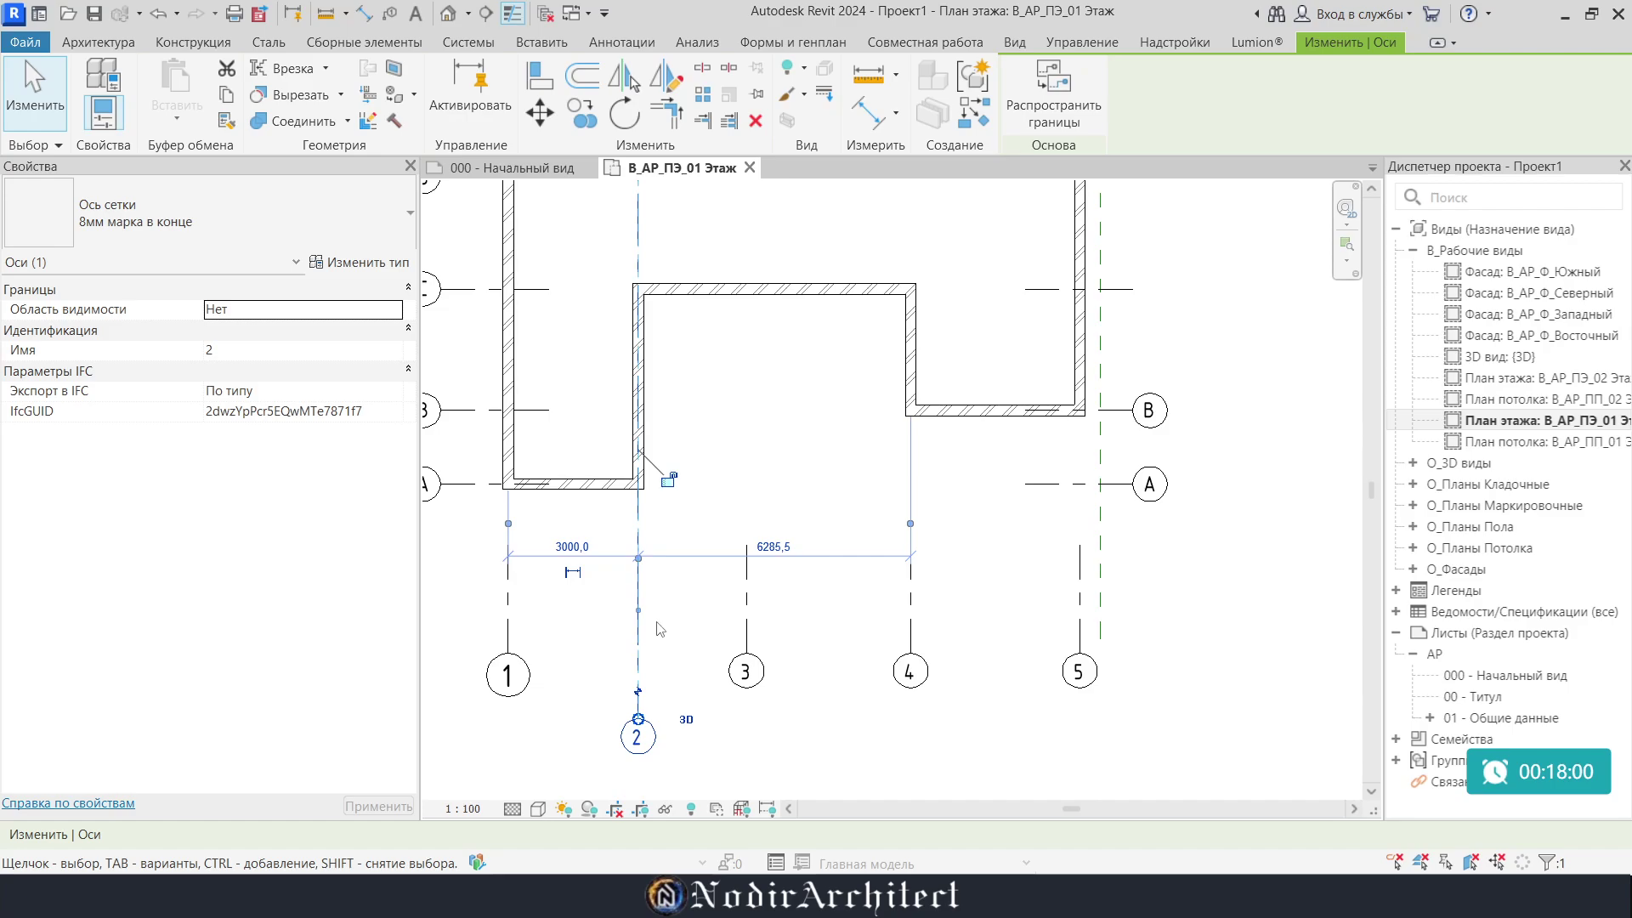
# Set axis 2 to 6200 from axis 4 via its temporary dimension
pyautogui.click(790, 547)
pyautogui.write('6200')
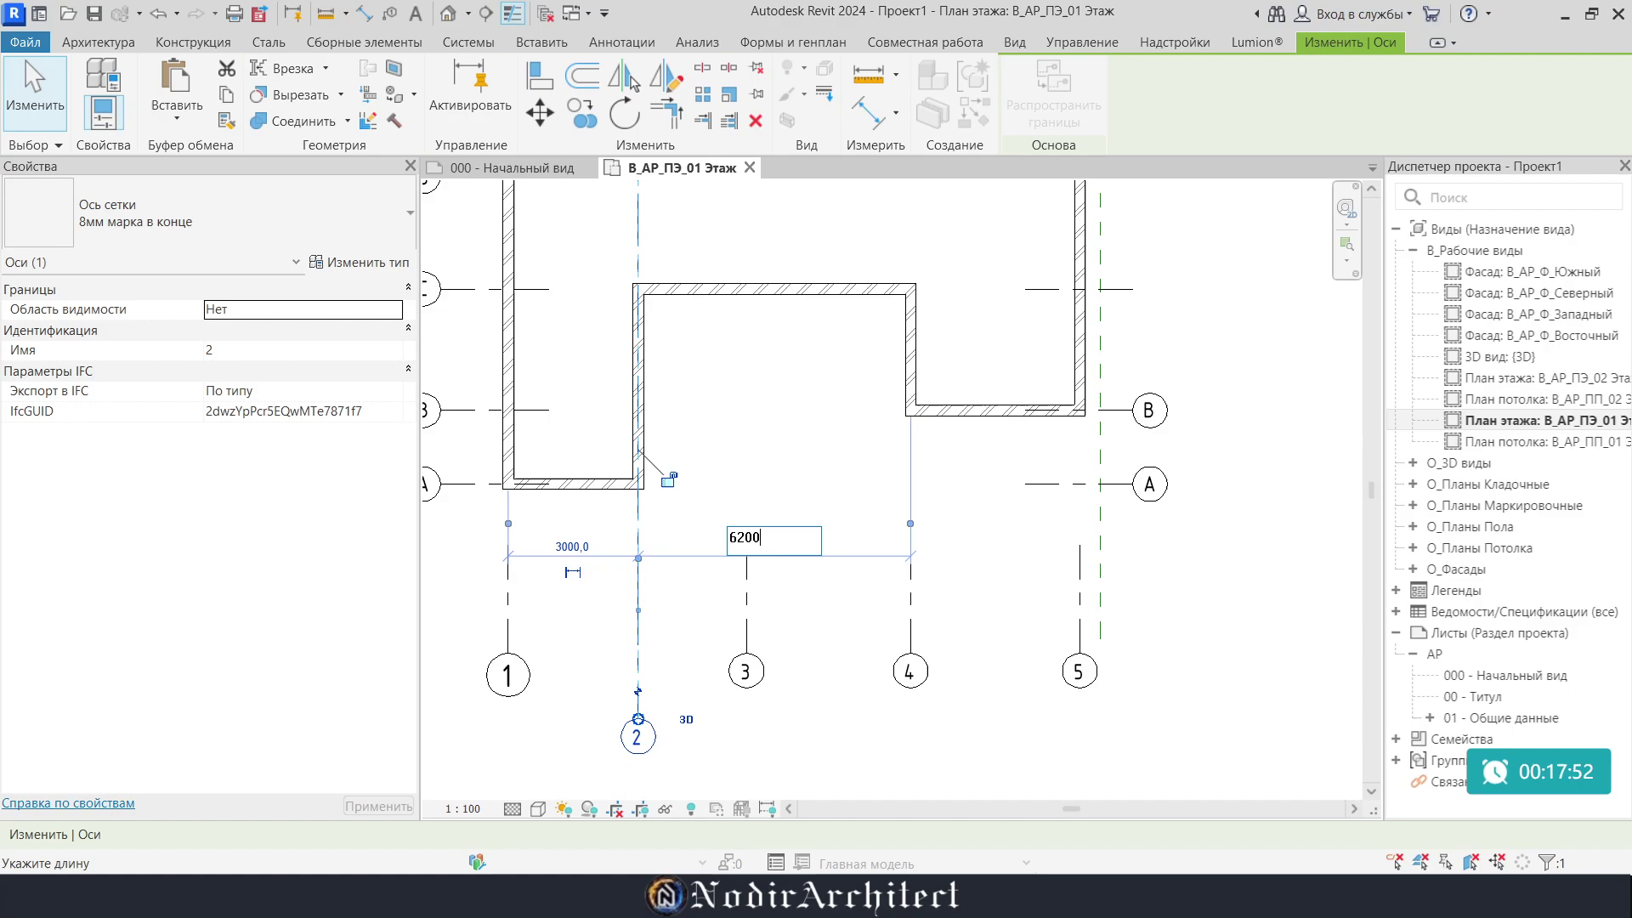
pyautogui.press('Return')
pyautogui.click(716, 364)
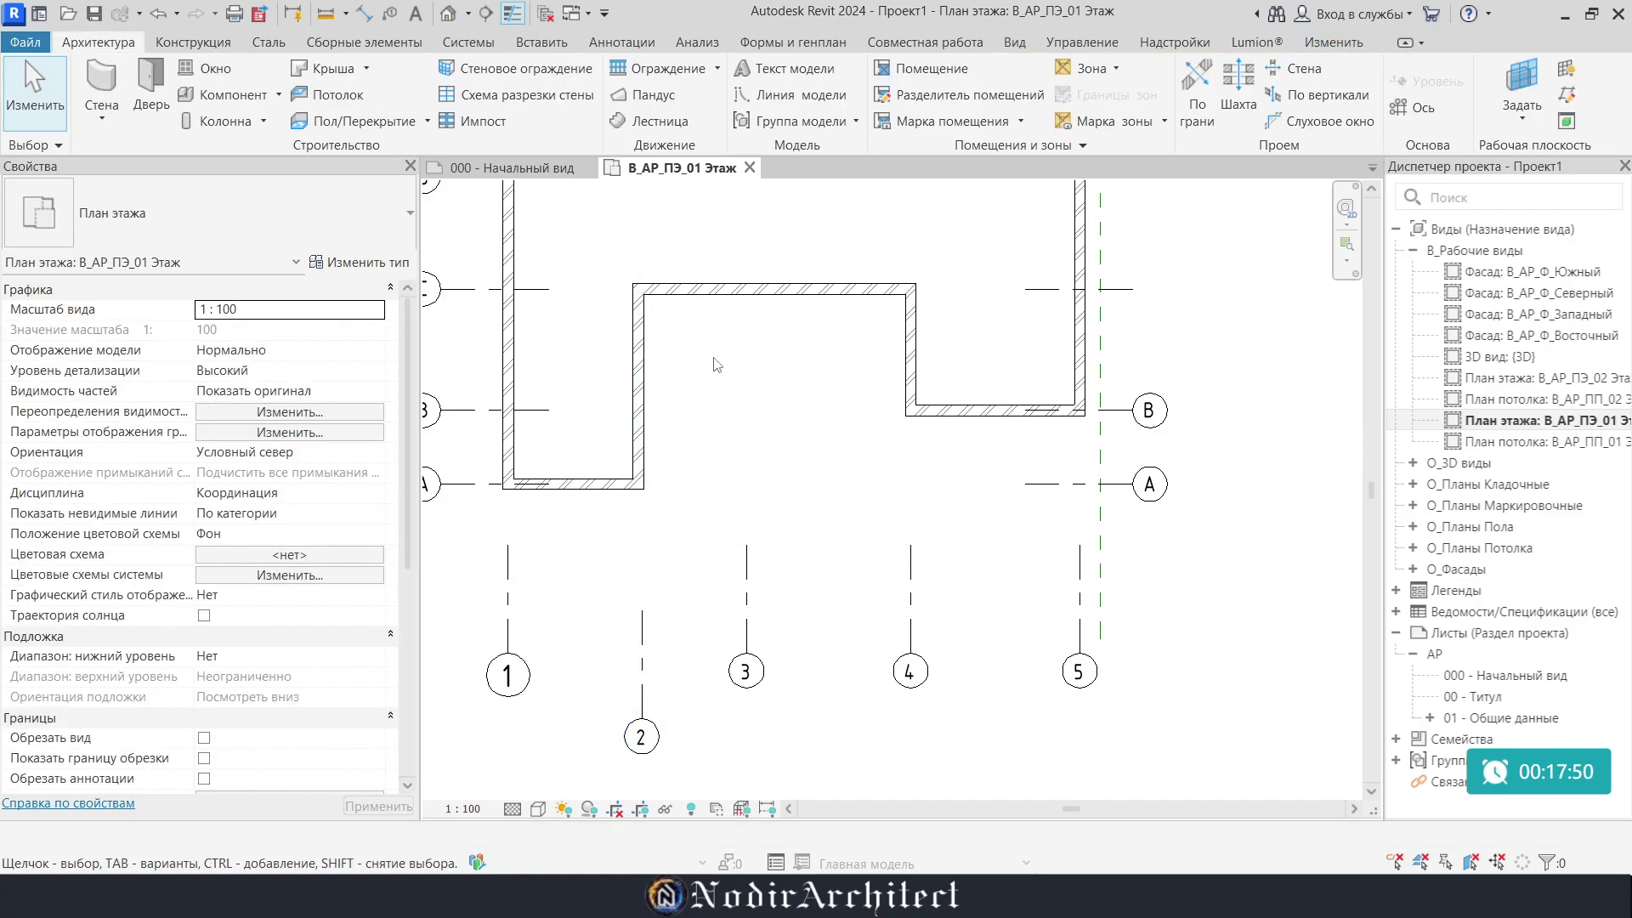
# Snap the adjoining interior wall onto axis 2
pyautogui.click(642, 605)
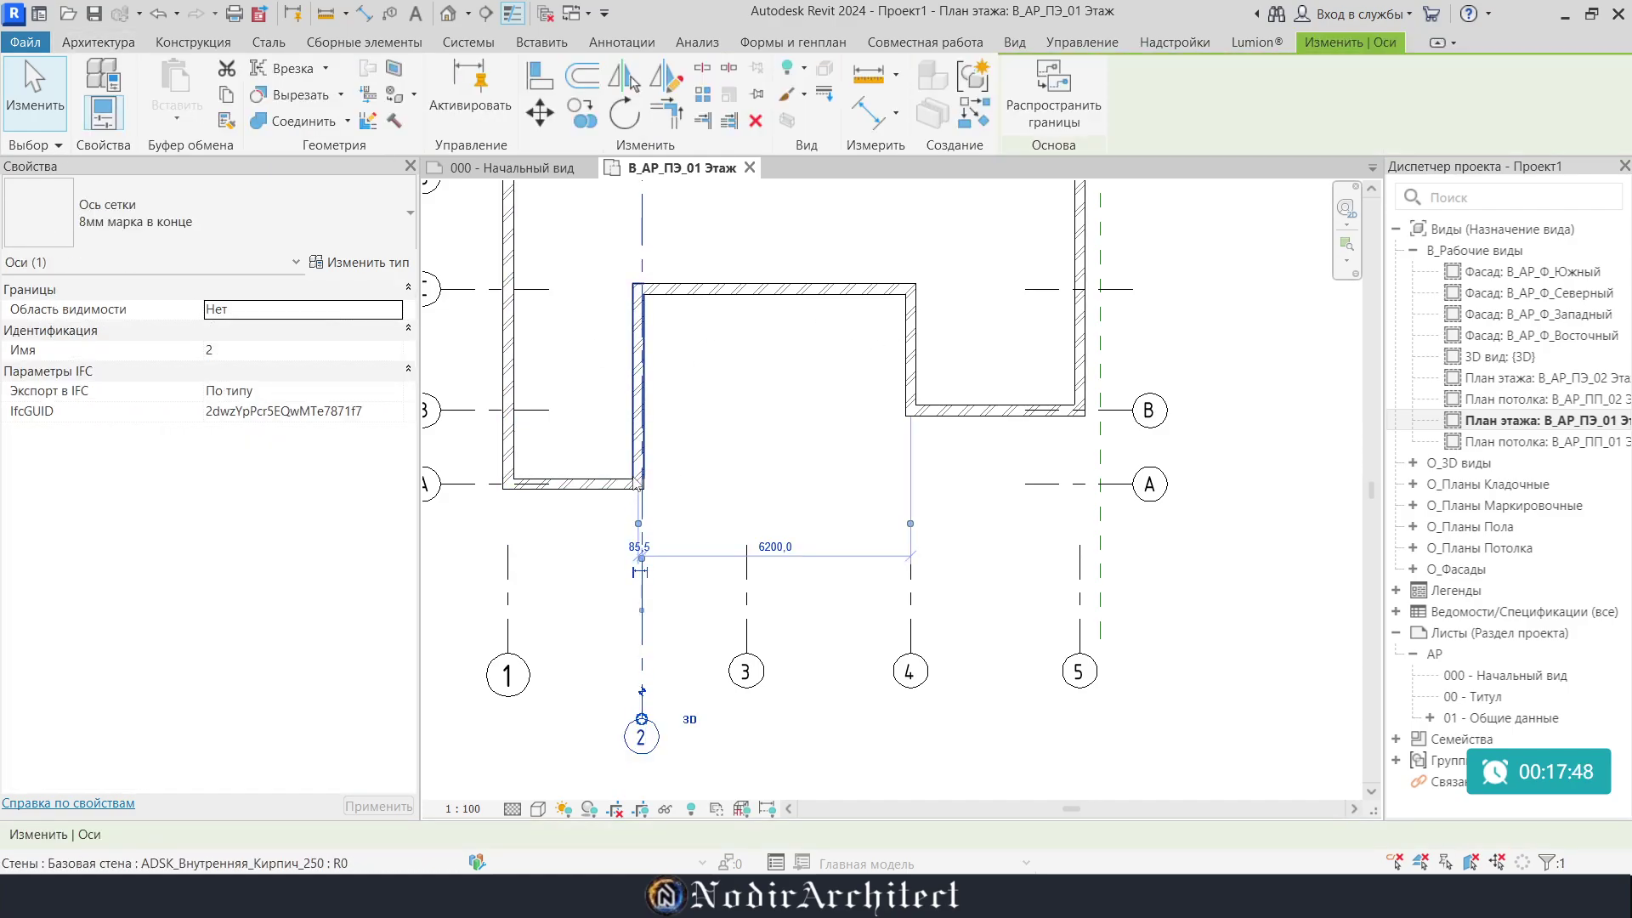
pyautogui.click(692, 364)
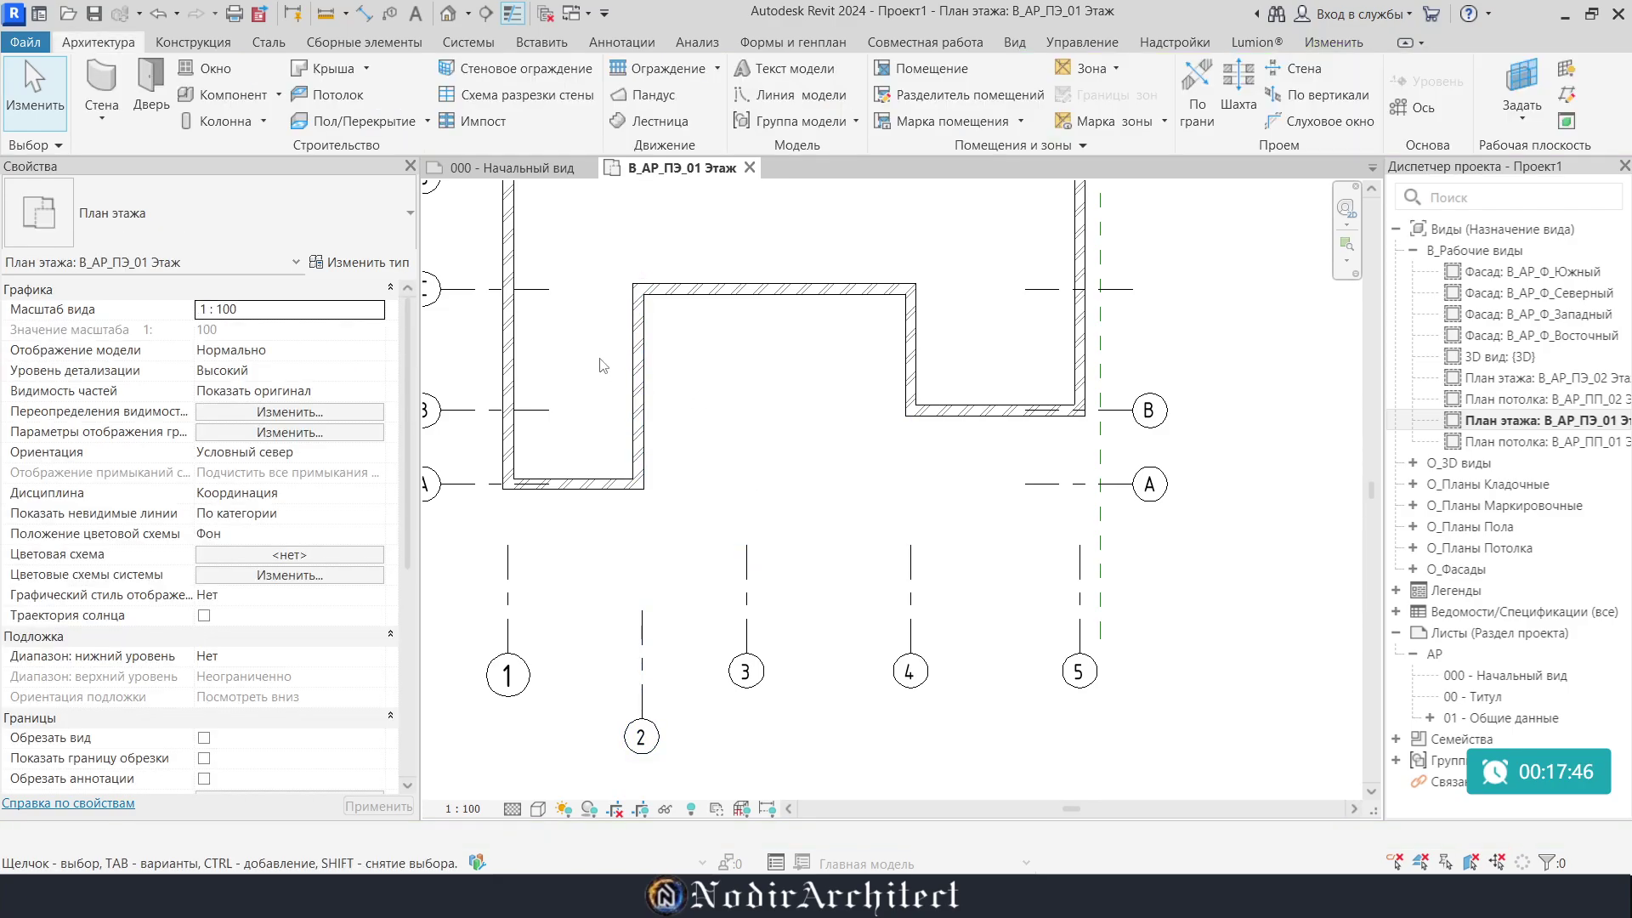
pyautogui.click(642, 376)
pyautogui.scroll(2, 646, 375)
pyautogui.moveTo(646, 376); pyautogui.dragTo(641, 379)
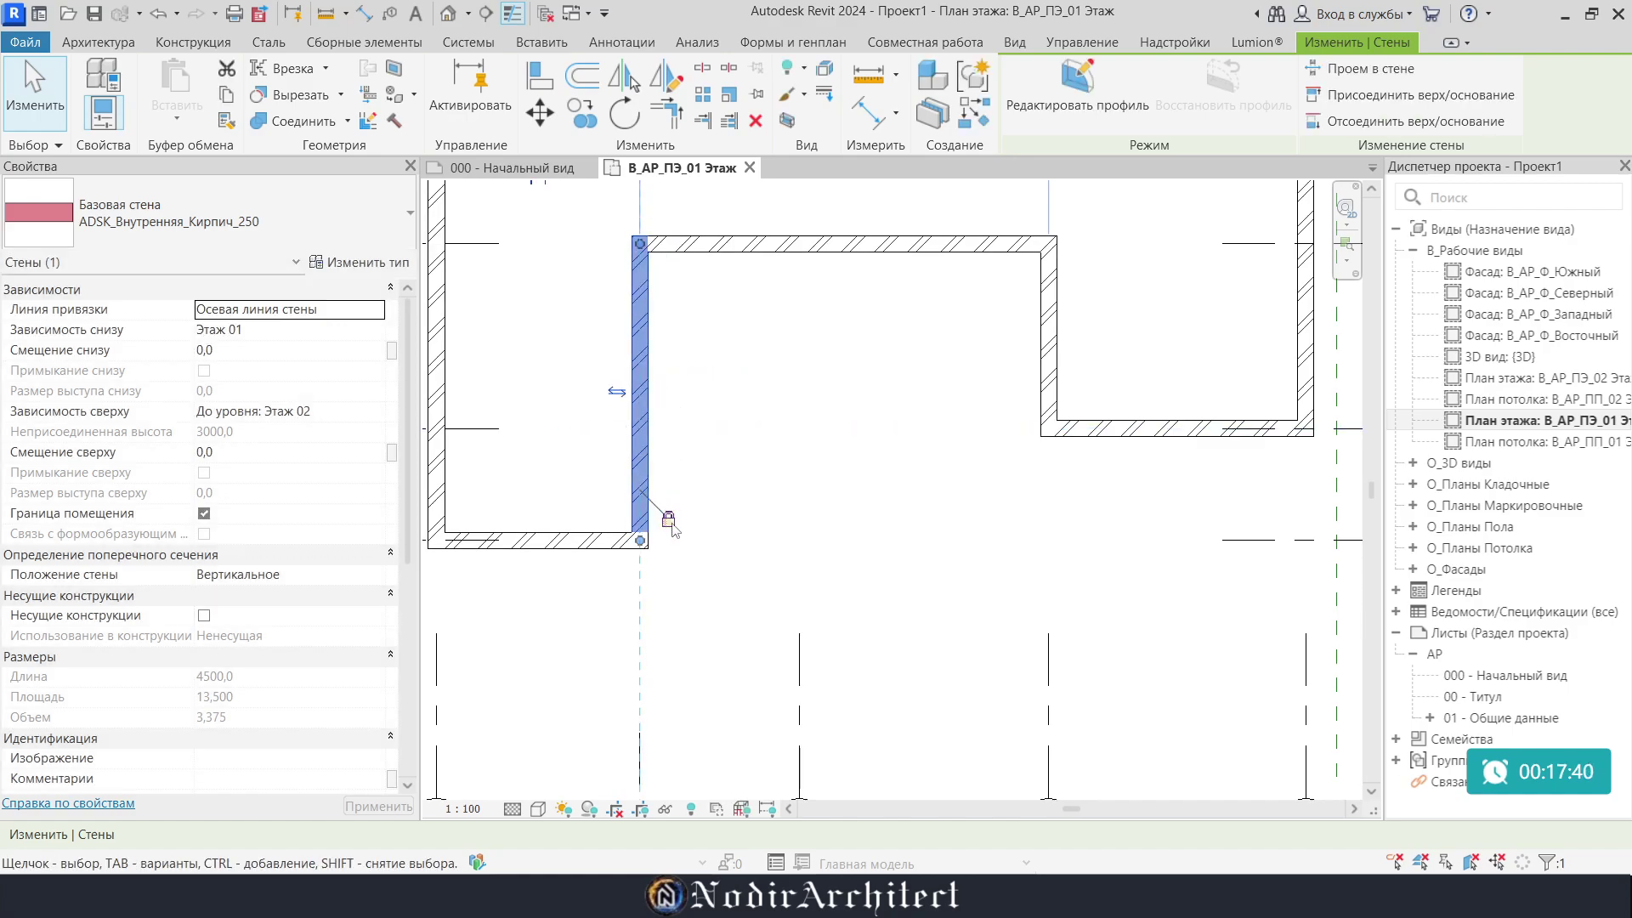
pyautogui.click(709, 612)
pyautogui.scroll(-2, 710, 612)
# Shift axis 2 to 6000 from axis 4 and jog its lower bubble aside on an elbow
pyautogui.click(634, 642)
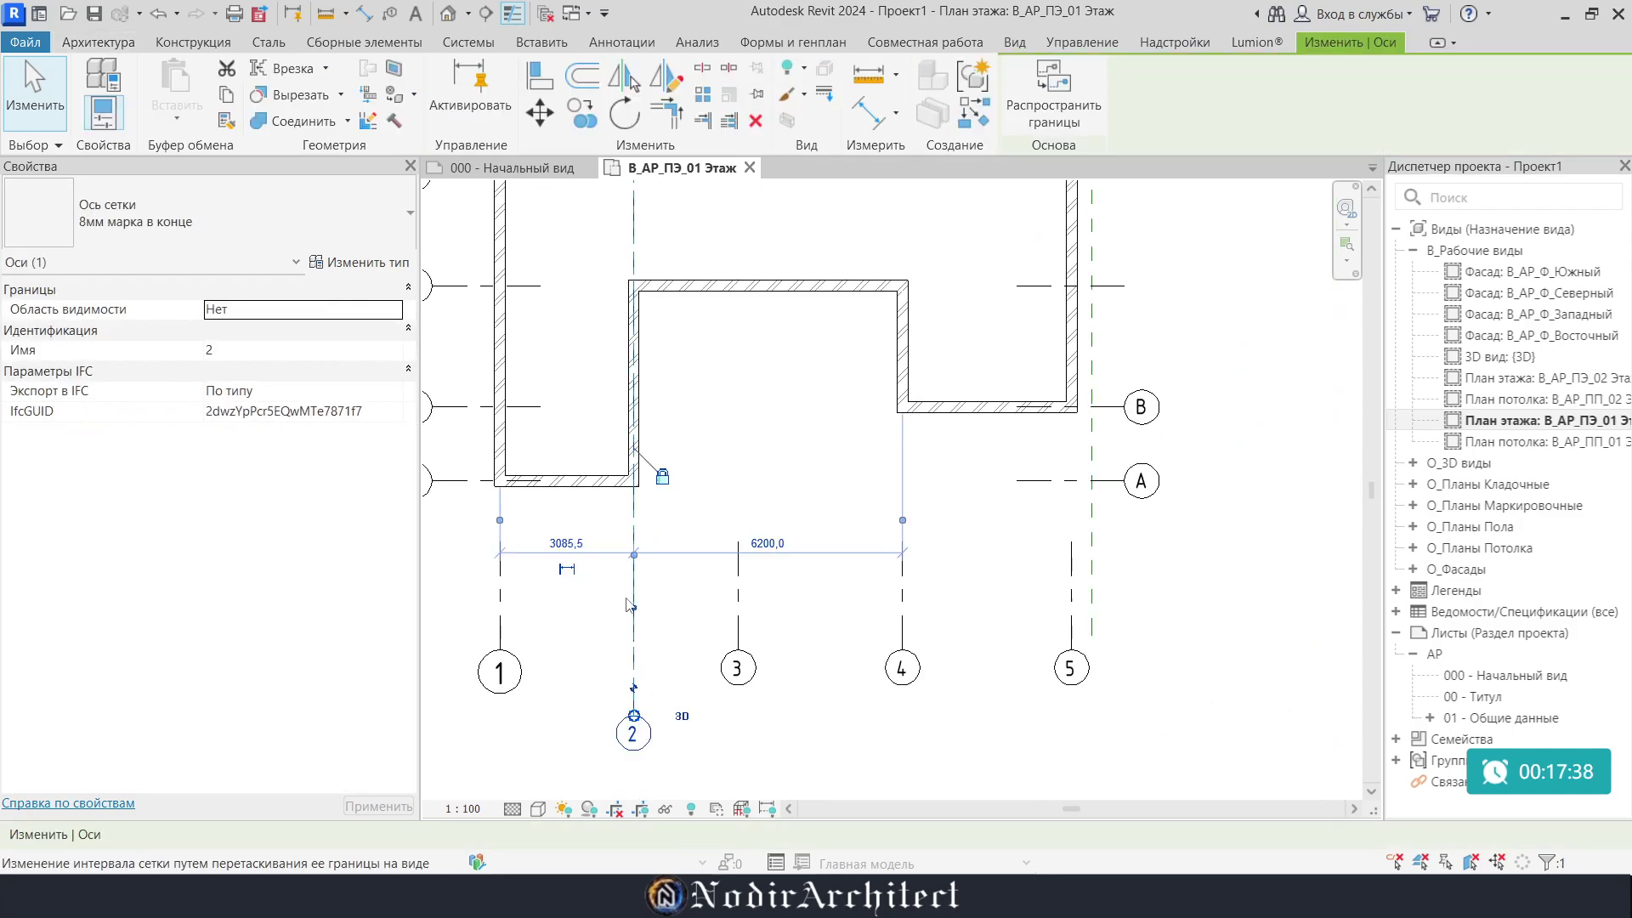
pyautogui.moveTo(612, 584)
pyautogui.mouseDown()
pyautogui.moveTo(655, 587)
pyautogui.moveTo(637, 587)
pyautogui.mouseUp()
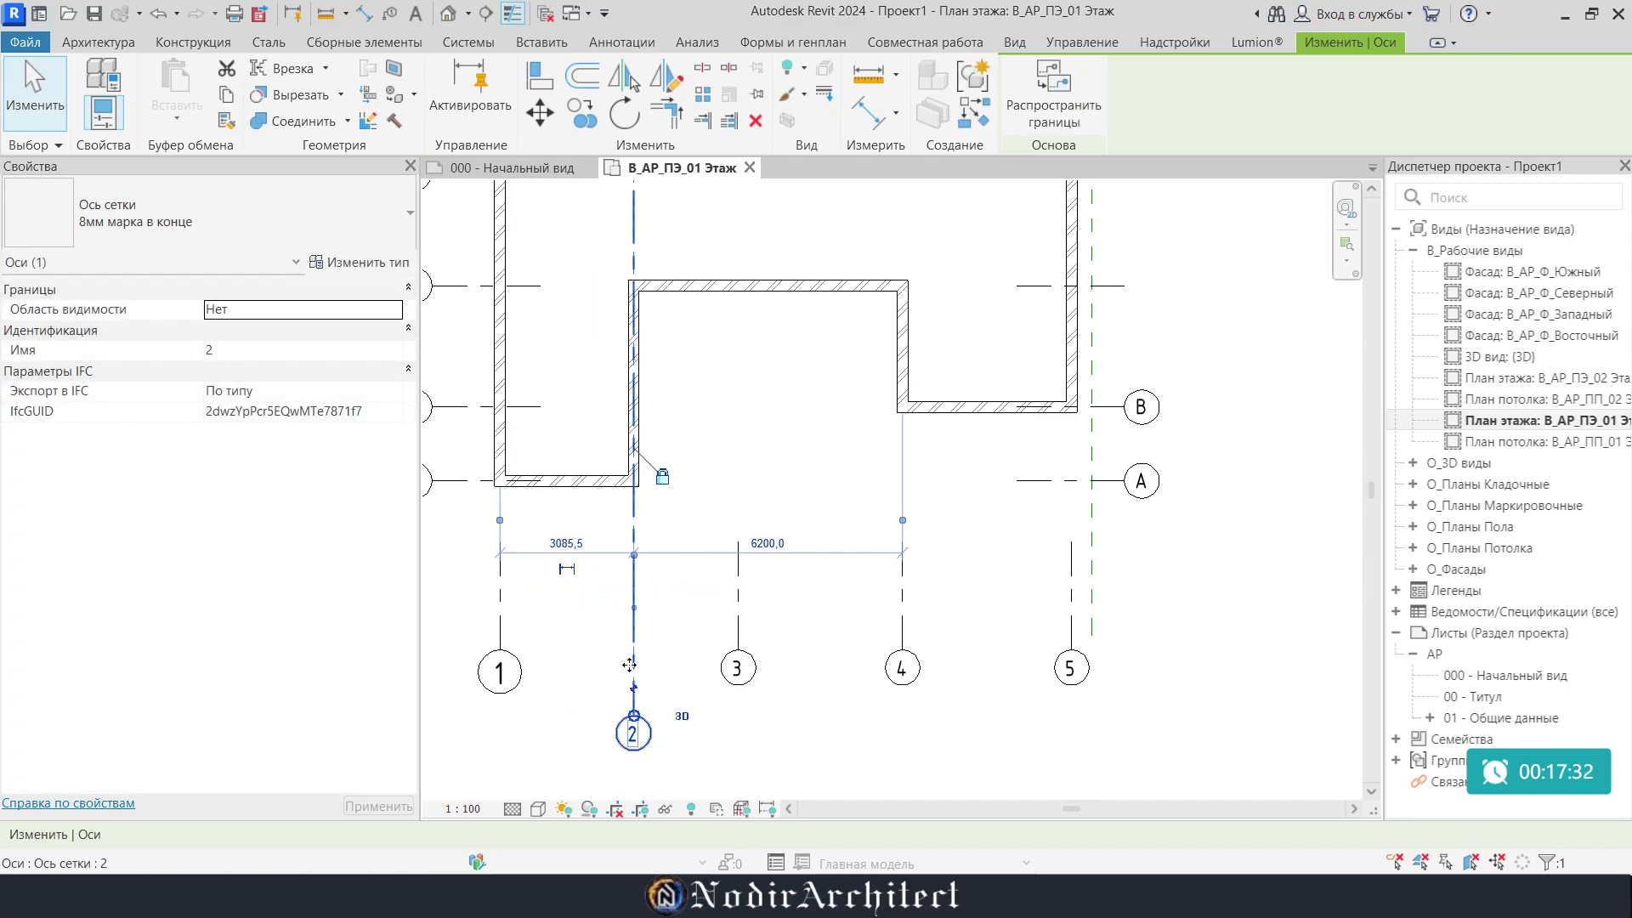
pyautogui.click(633, 690)
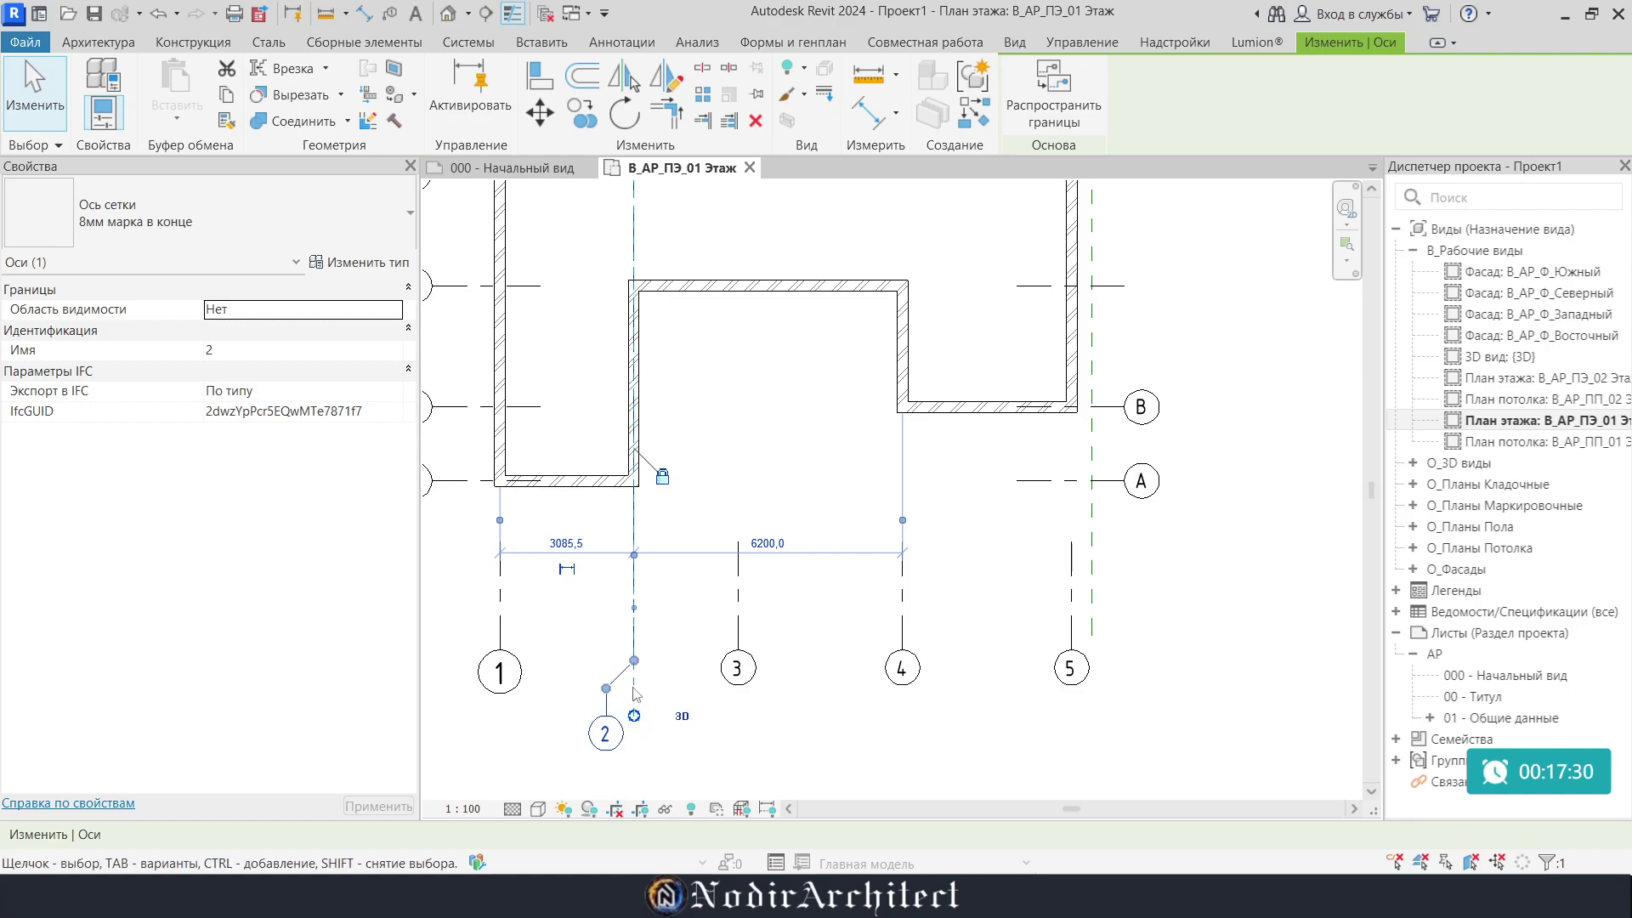
pyautogui.moveTo(605, 688); pyautogui.dragTo(582, 653)
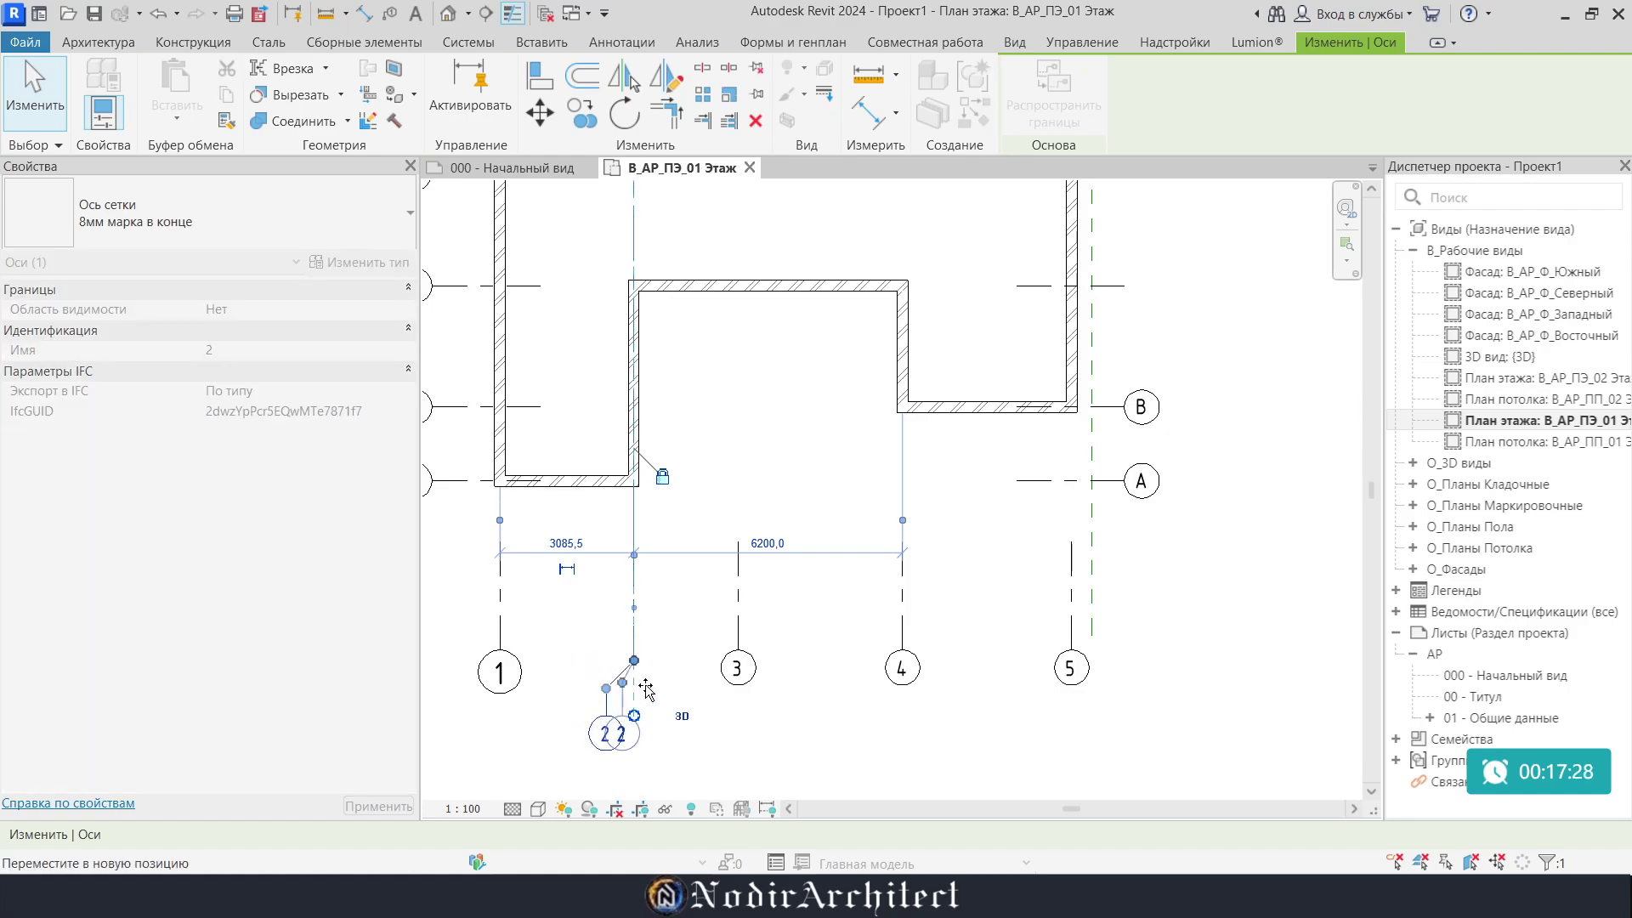
pyautogui.moveTo(702, 683)
pyautogui.mouseDown()
pyautogui.moveTo(695, 736)
pyautogui.moveTo(701, 705)
pyautogui.mouseUp()
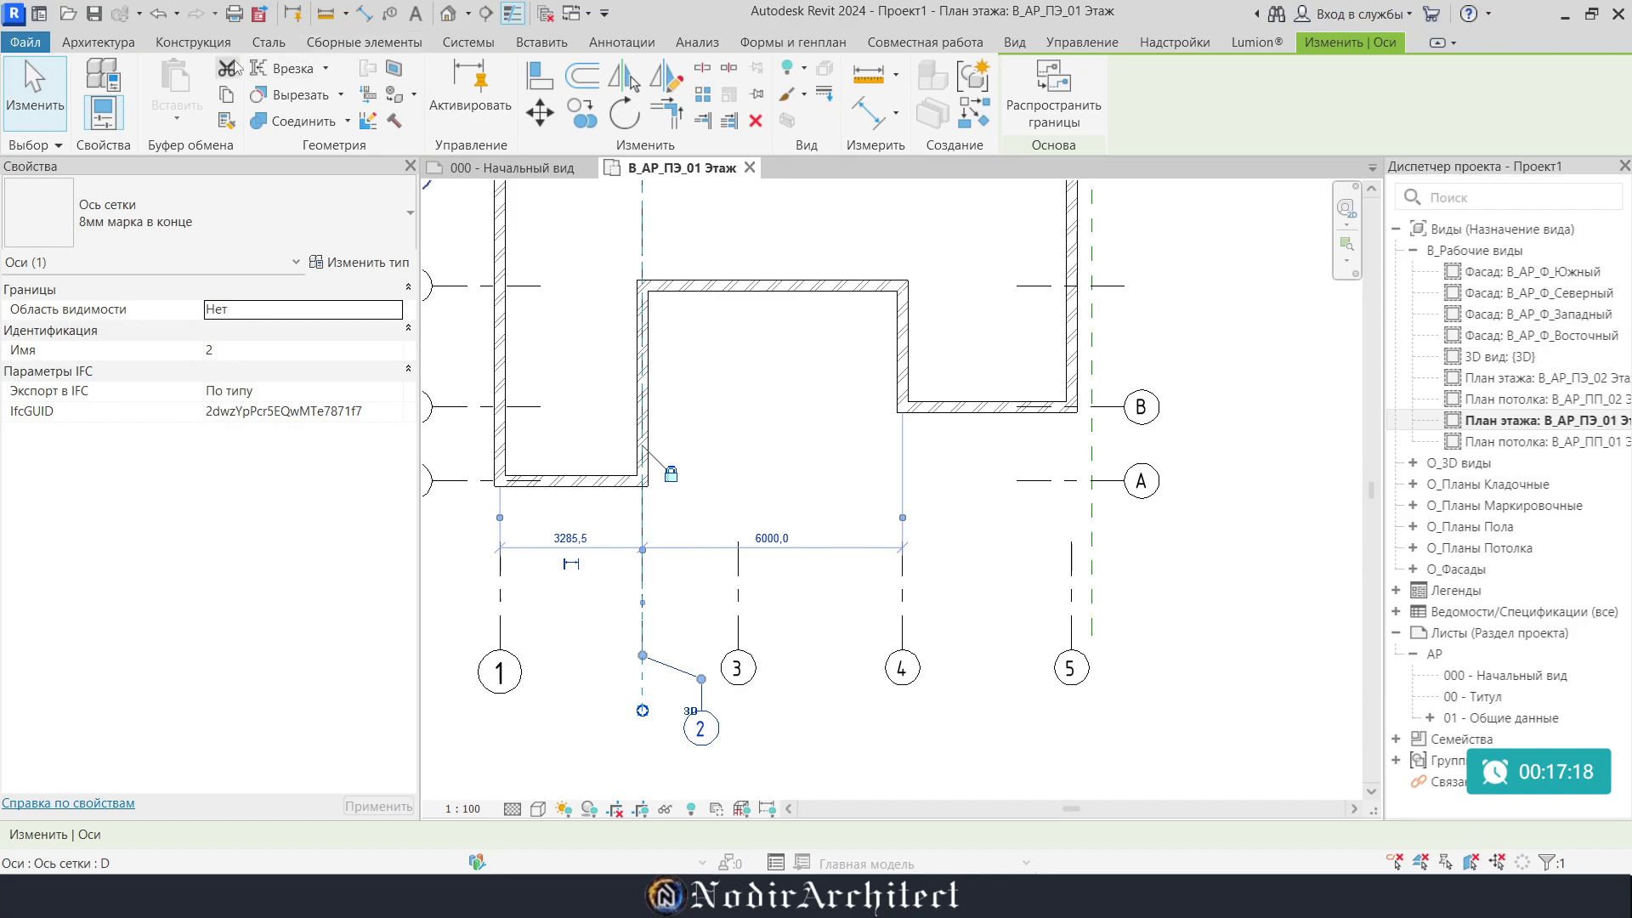
pyautogui.click(633, 47)
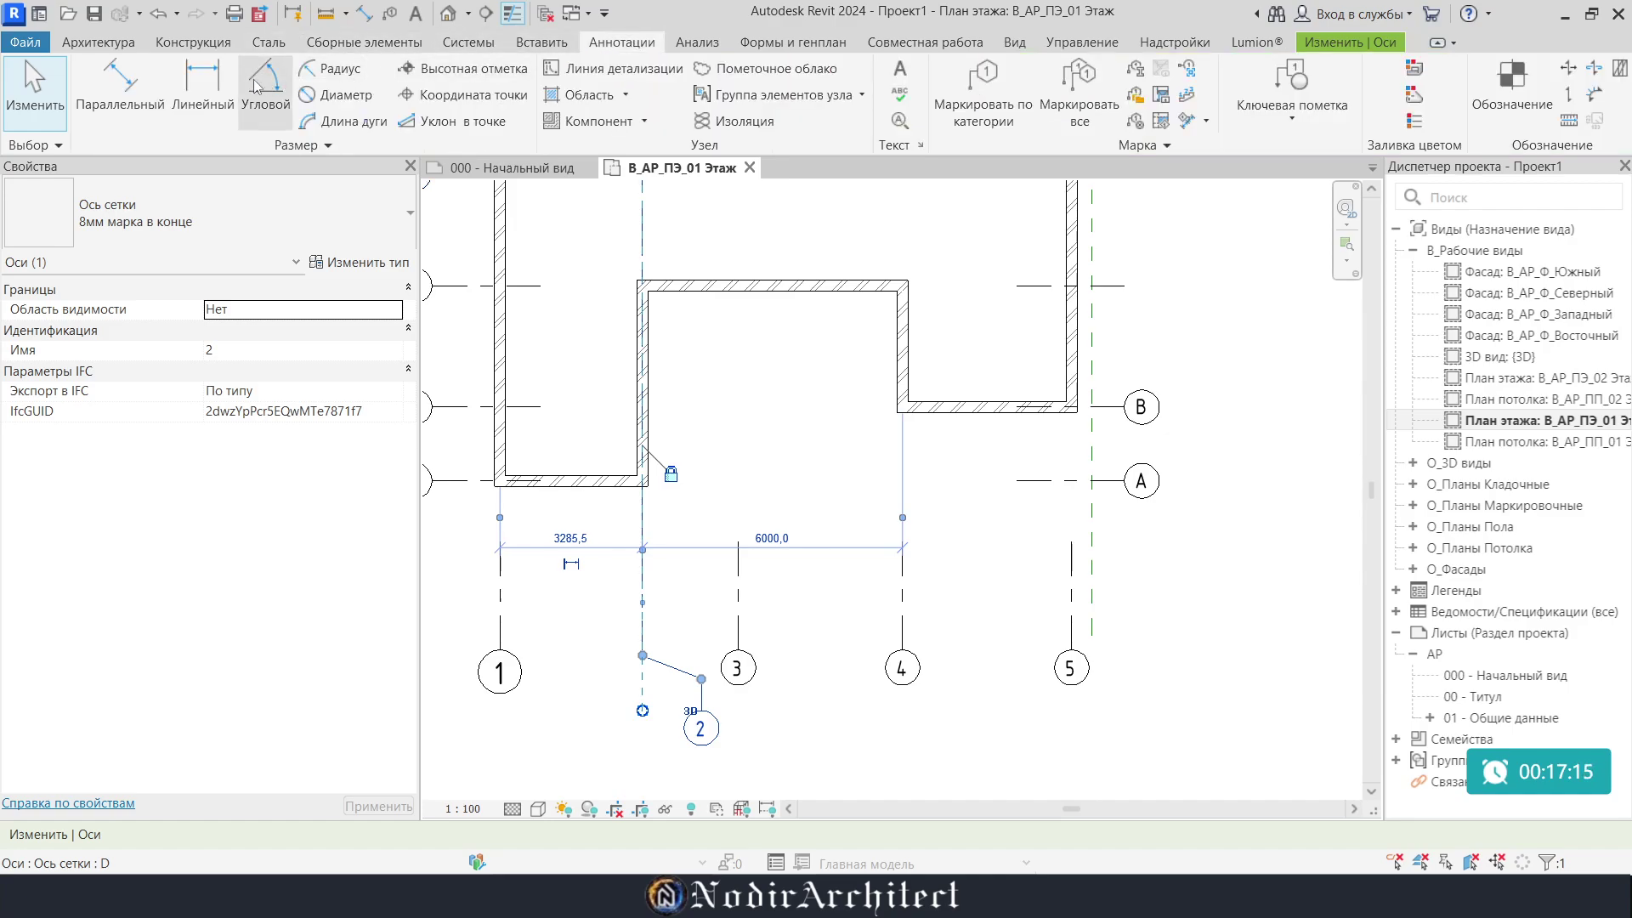
# Place an aligned chain dimension across grids 1–5 (3285,54, 2214,46, 3785,54, 3900) below the plan
pyautogui.click(128, 87)
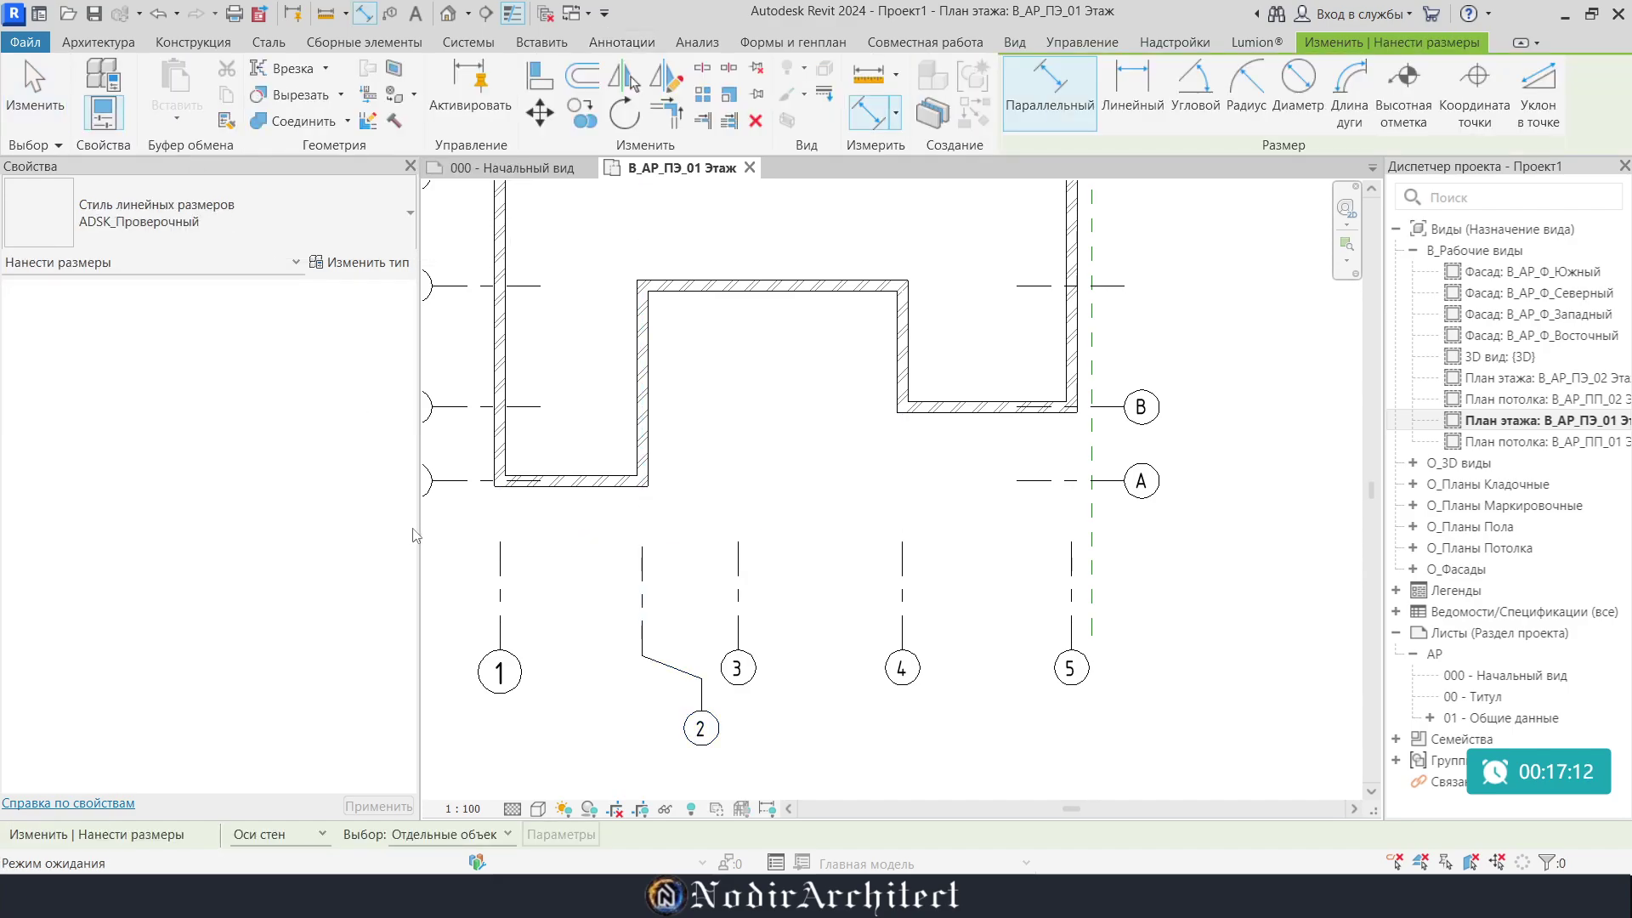
pyautogui.click(500, 574)
pyautogui.click(641, 585)
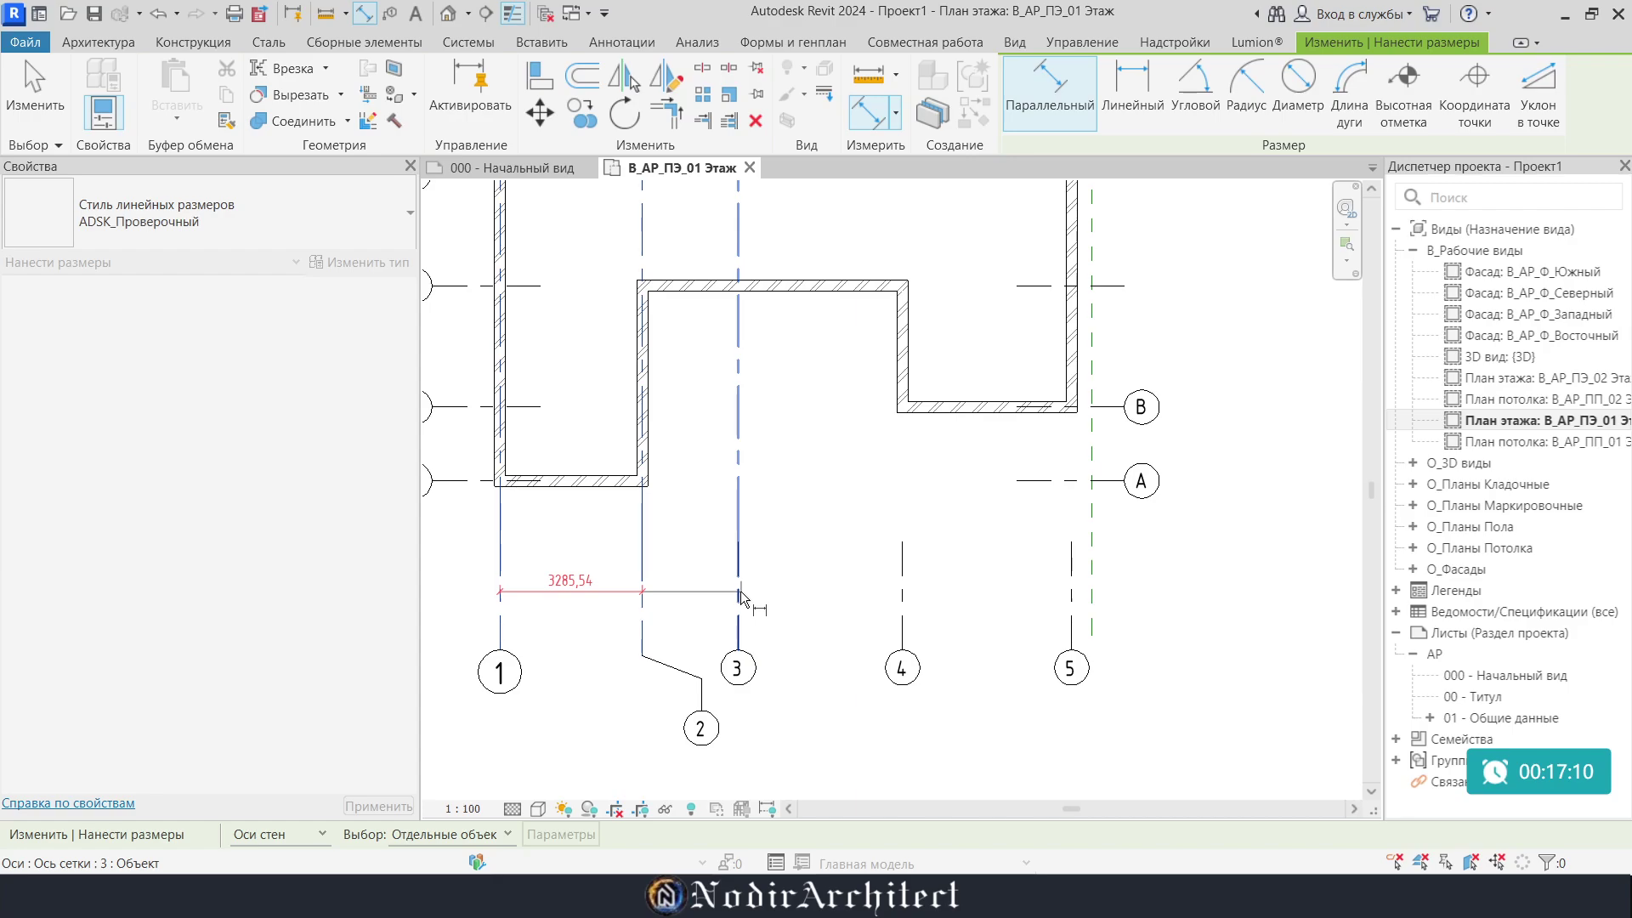
pyautogui.click(738, 593)
pyautogui.click(901, 600)
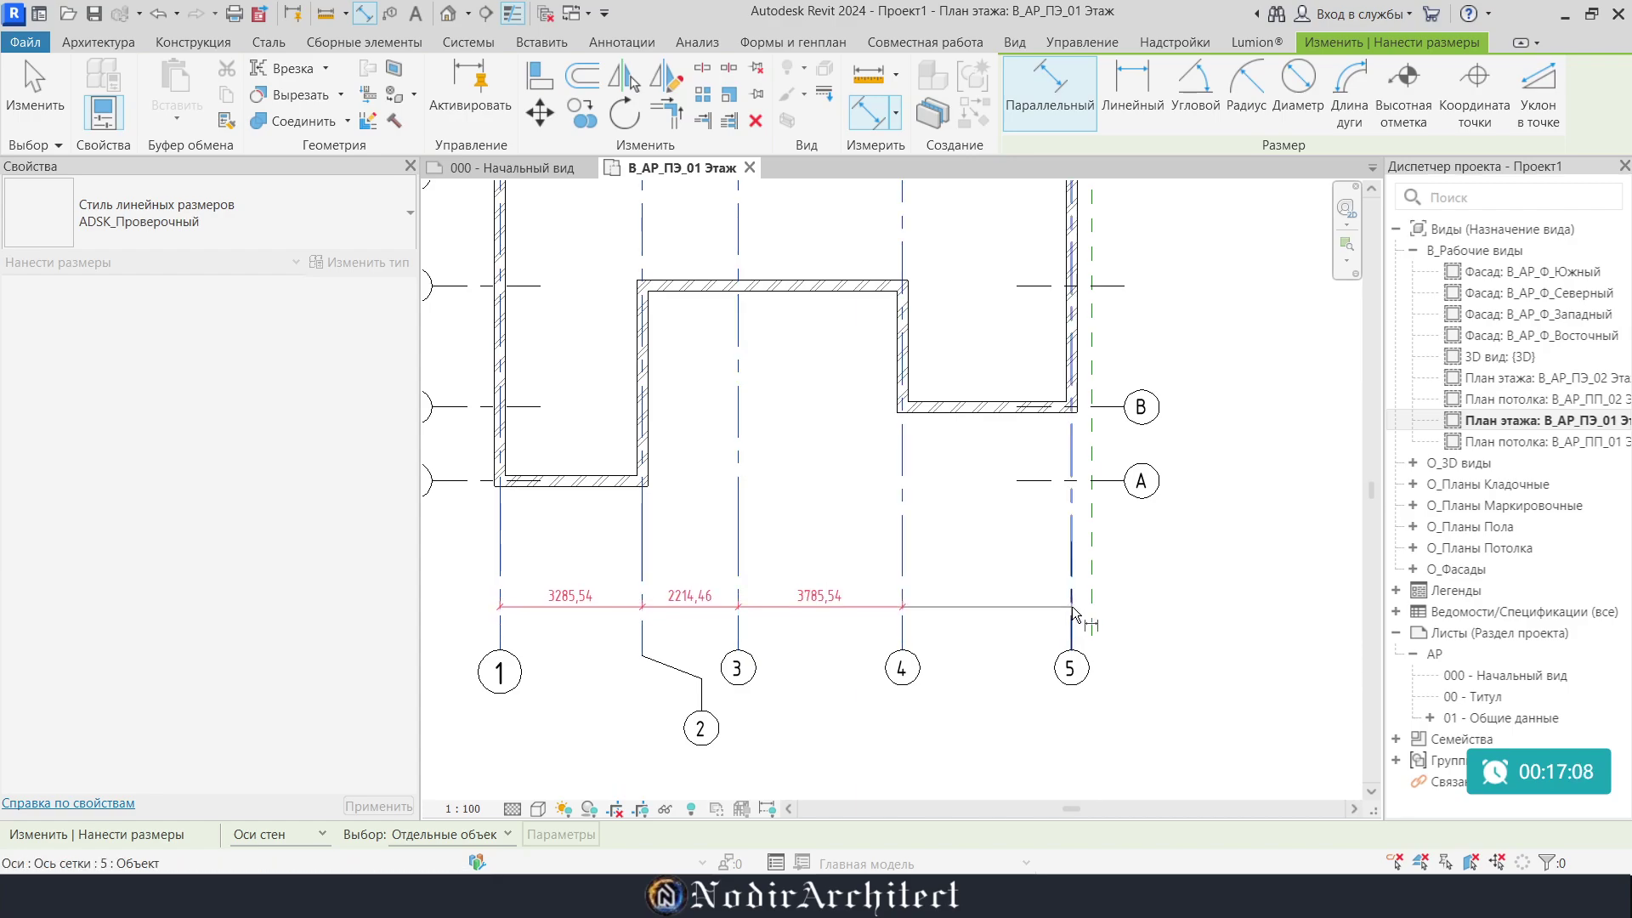
pyautogui.click(1072, 609)
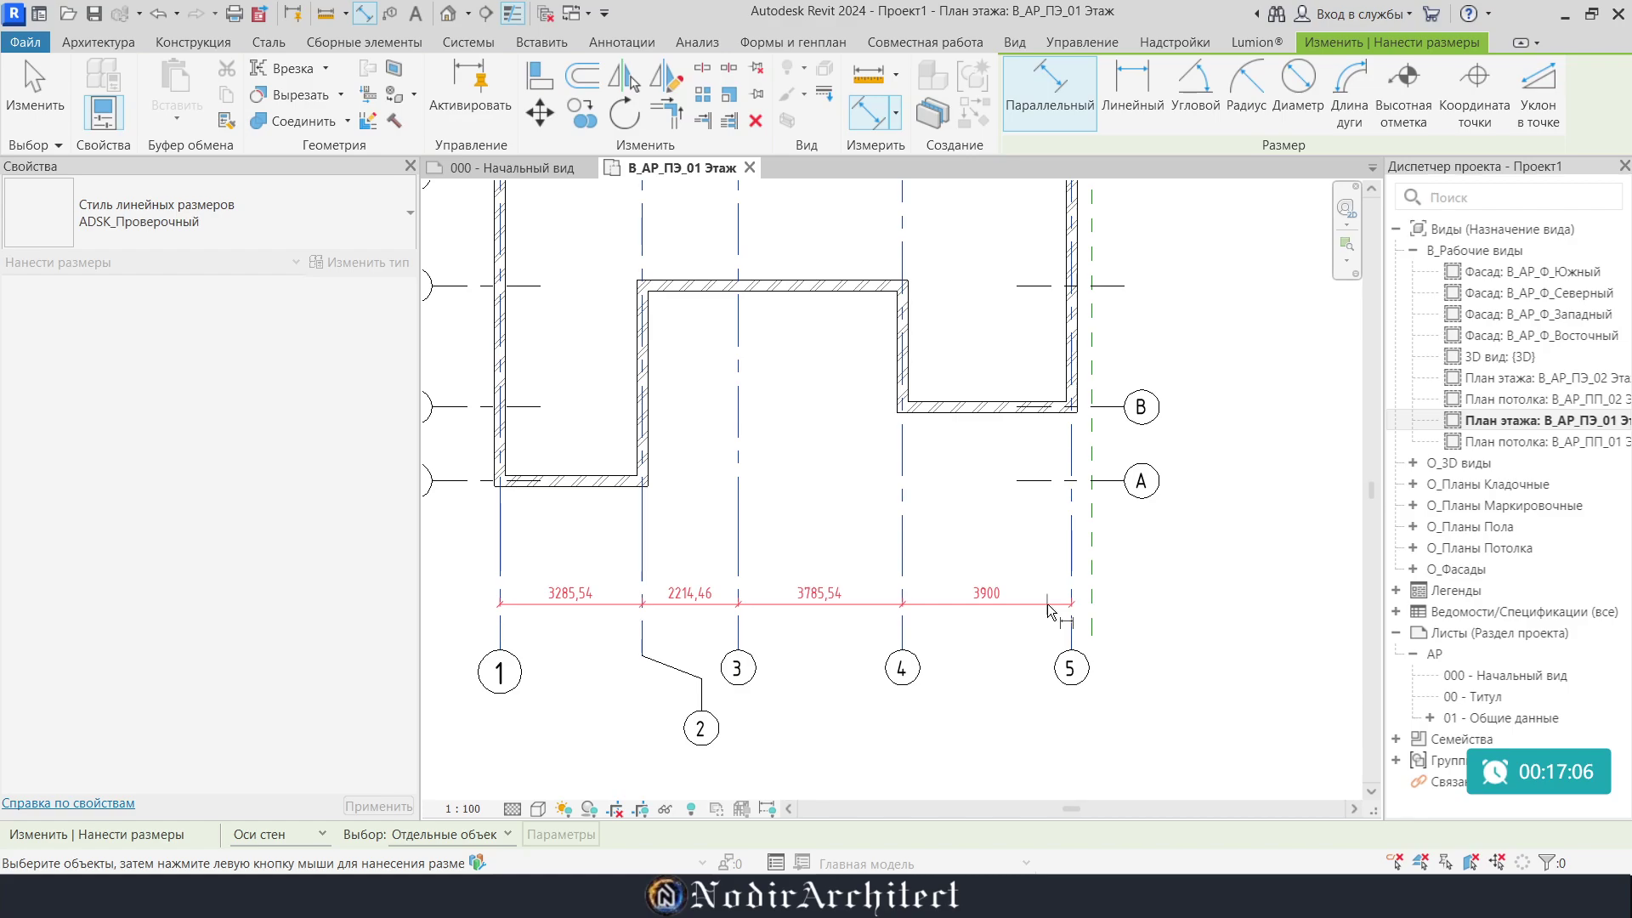
pyautogui.click(1129, 605)
pyautogui.scroll(-2, 1129, 607)
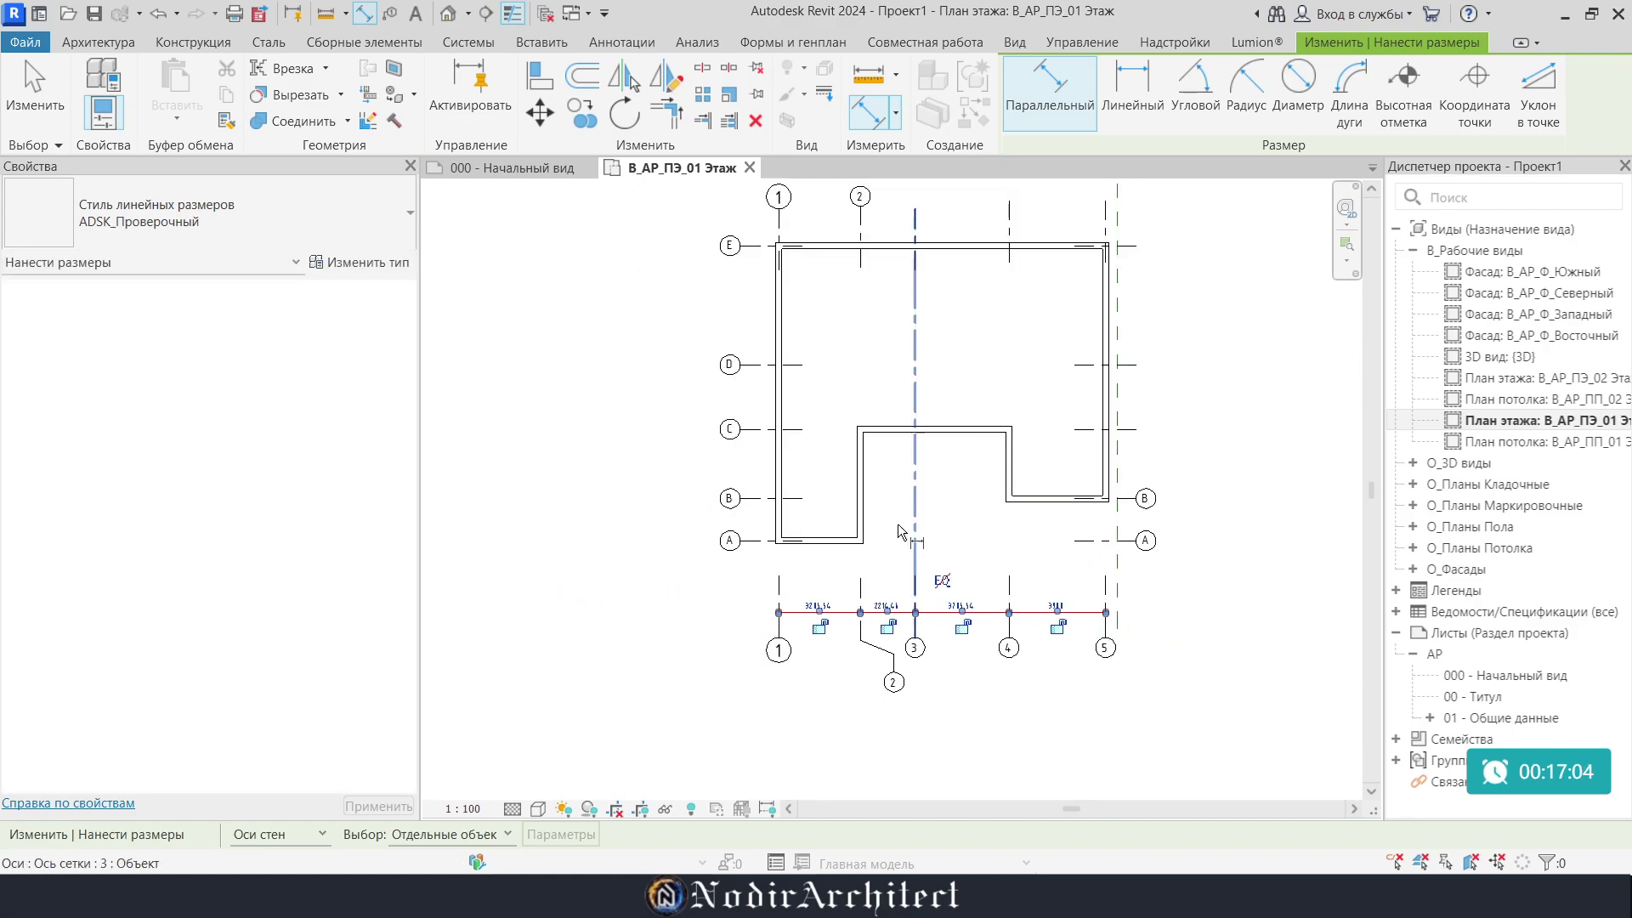
# Place a vertical chain dimension along grids A–E (1700, 2800, 2600, 4800) left of the plan
pyautogui.click(752, 540)
pyautogui.click(757, 498)
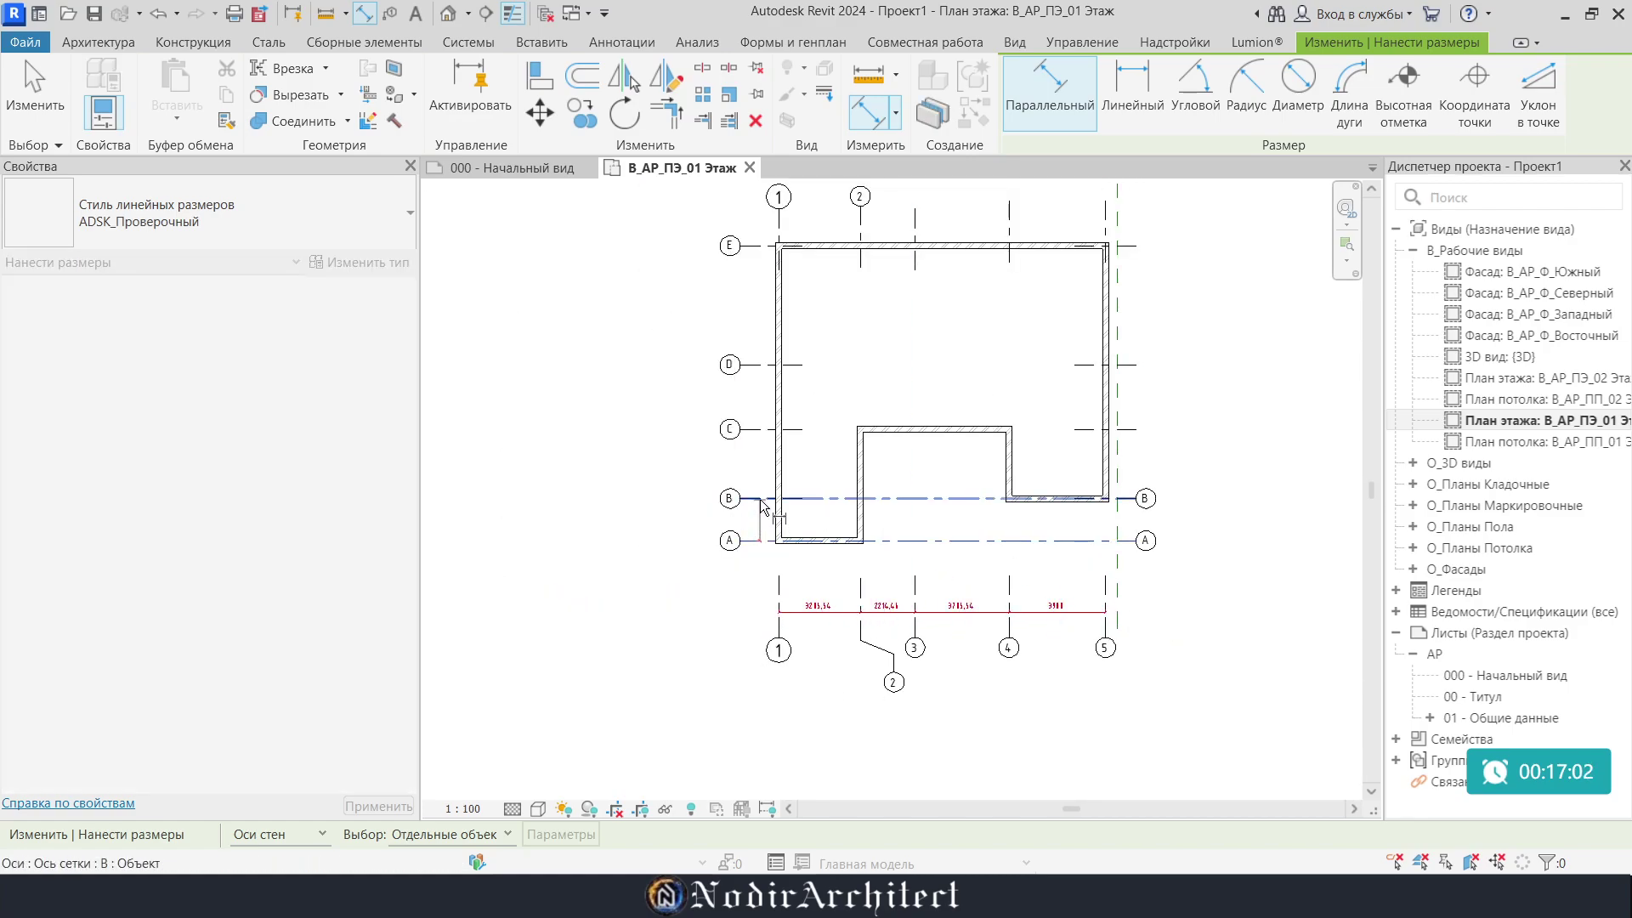
pyautogui.click(763, 430)
pyautogui.click(764, 364)
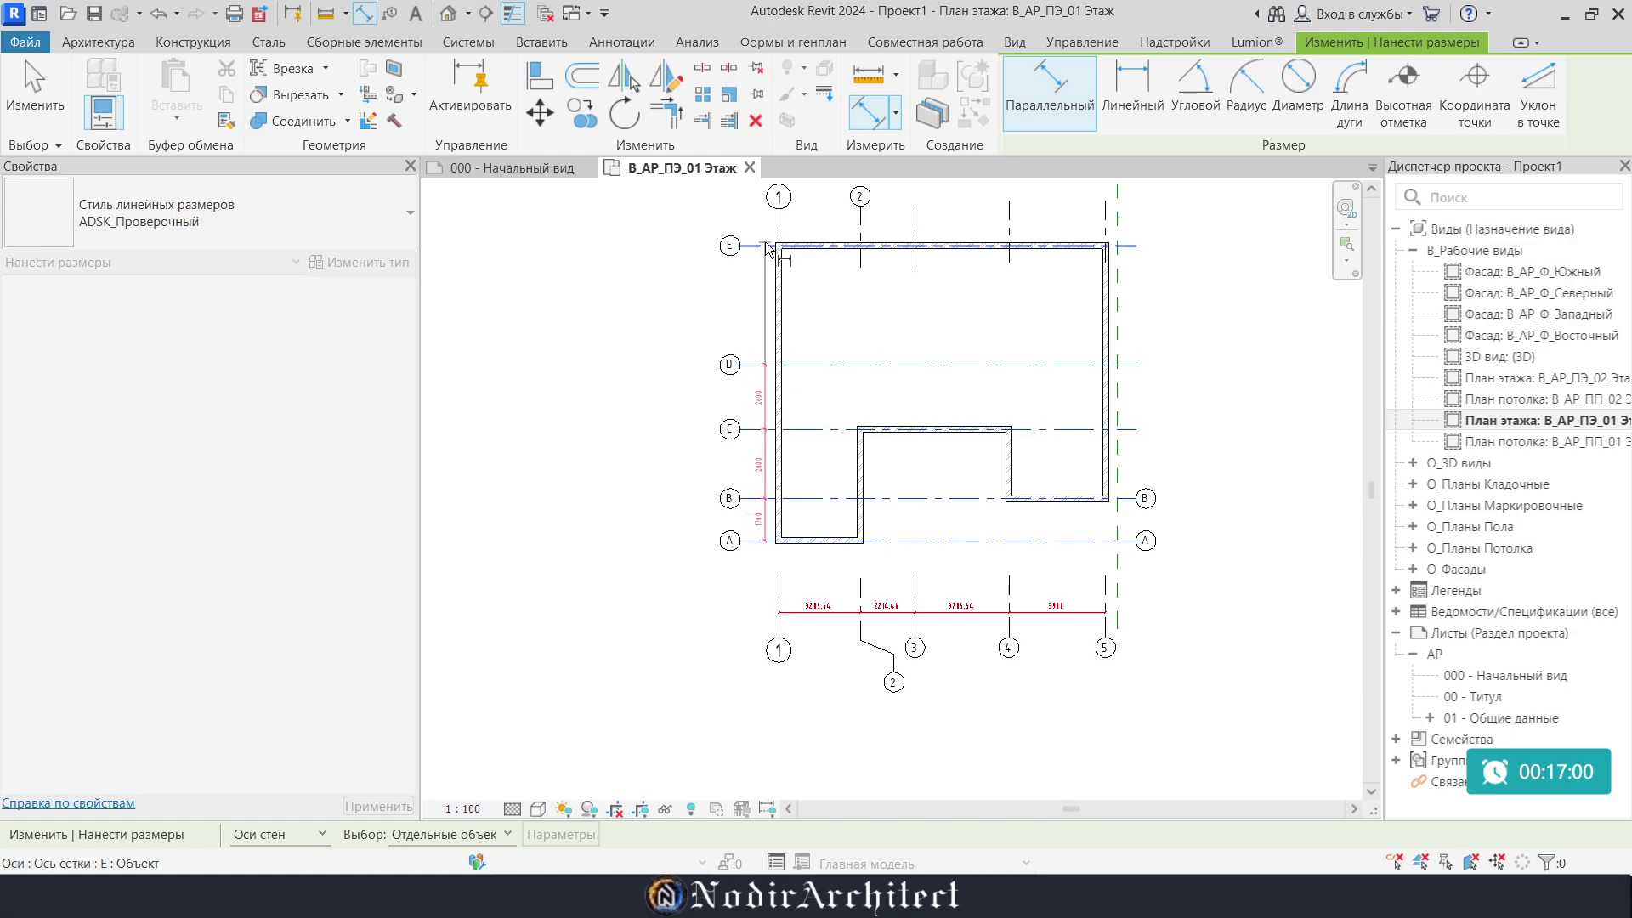
pyautogui.click(769, 247)
pyautogui.click(760, 408)
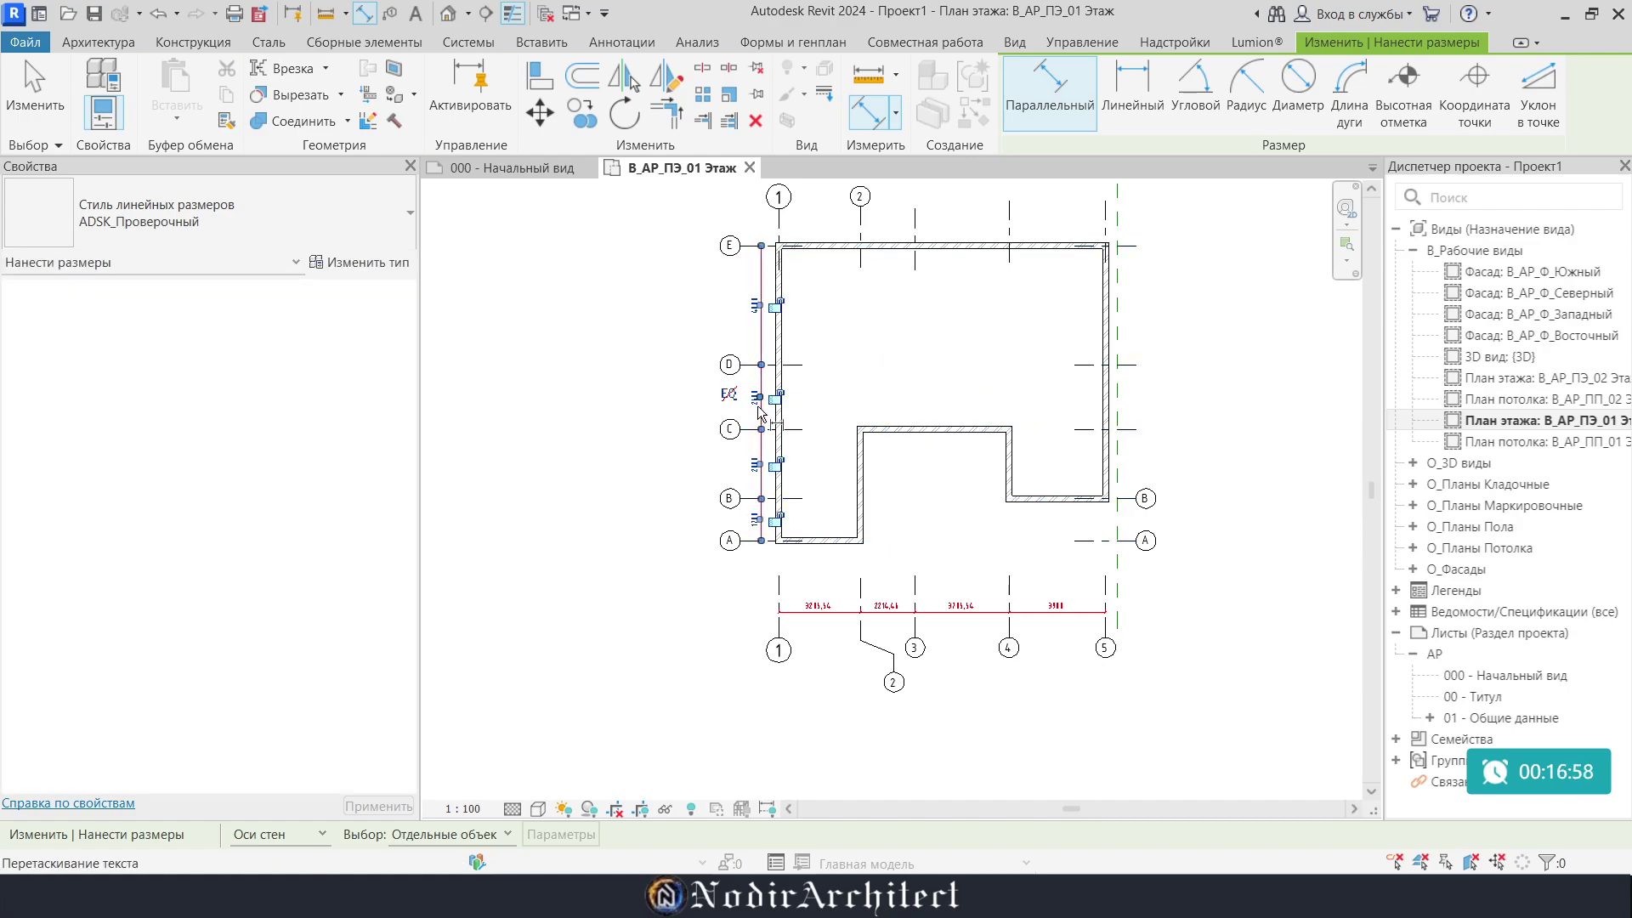
pyautogui.scroll(3, 759, 412)
pyautogui.scroll(-3, 748, 510)
pyautogui.press('Escape')
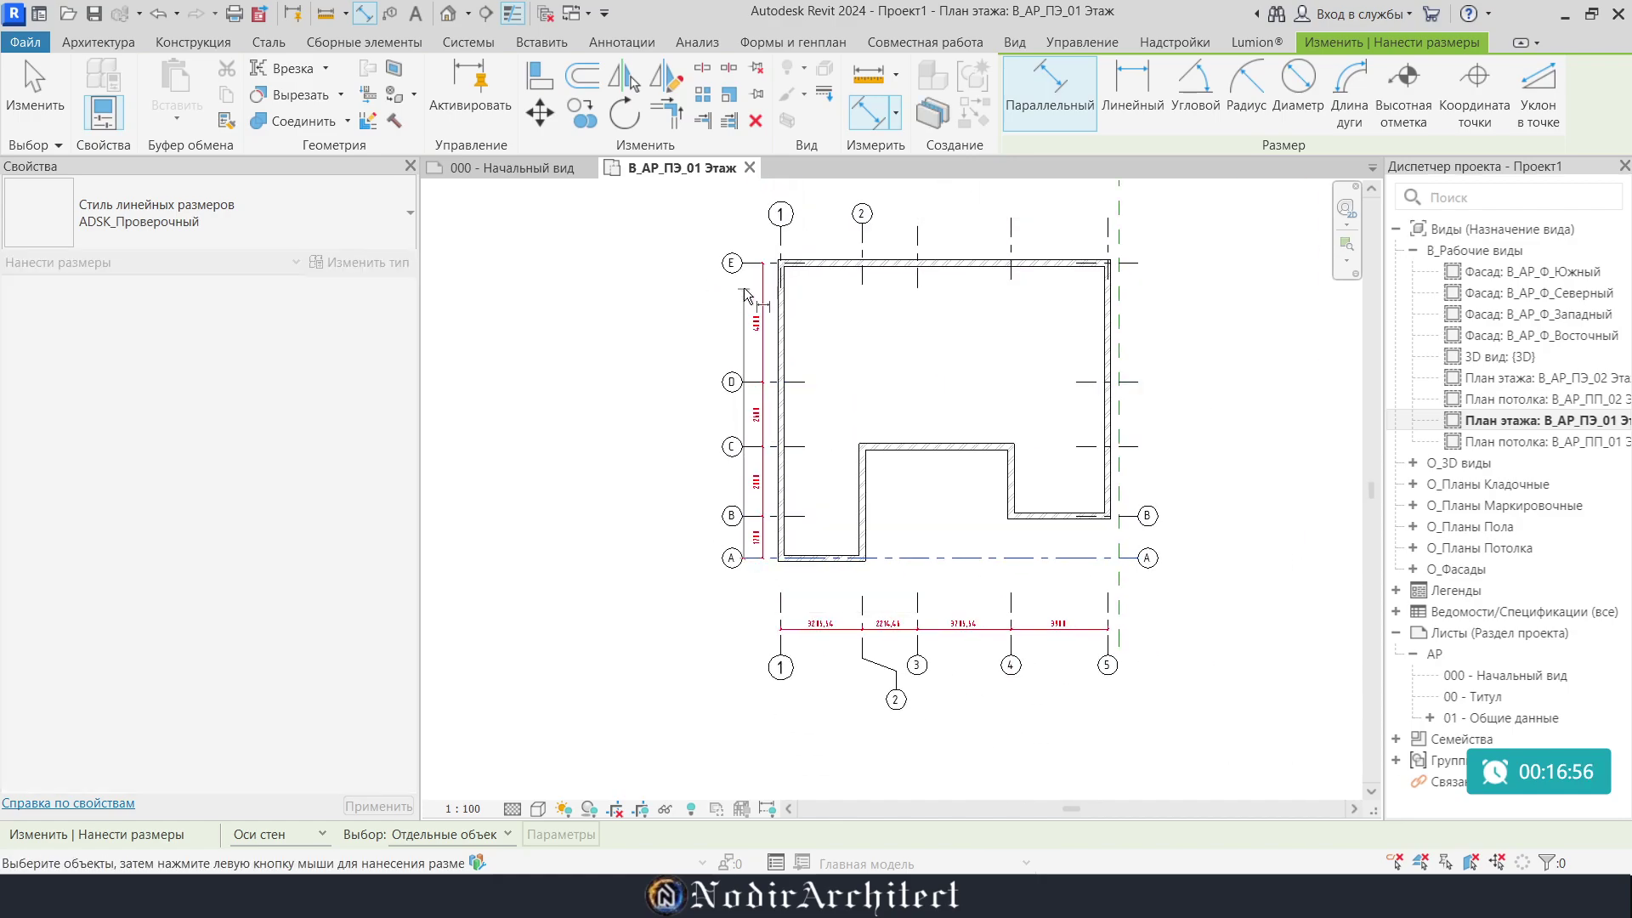
# Select the vertical chain to check its 11900 total, then exit dimensioning
pyautogui.scroll(2, 746, 293)
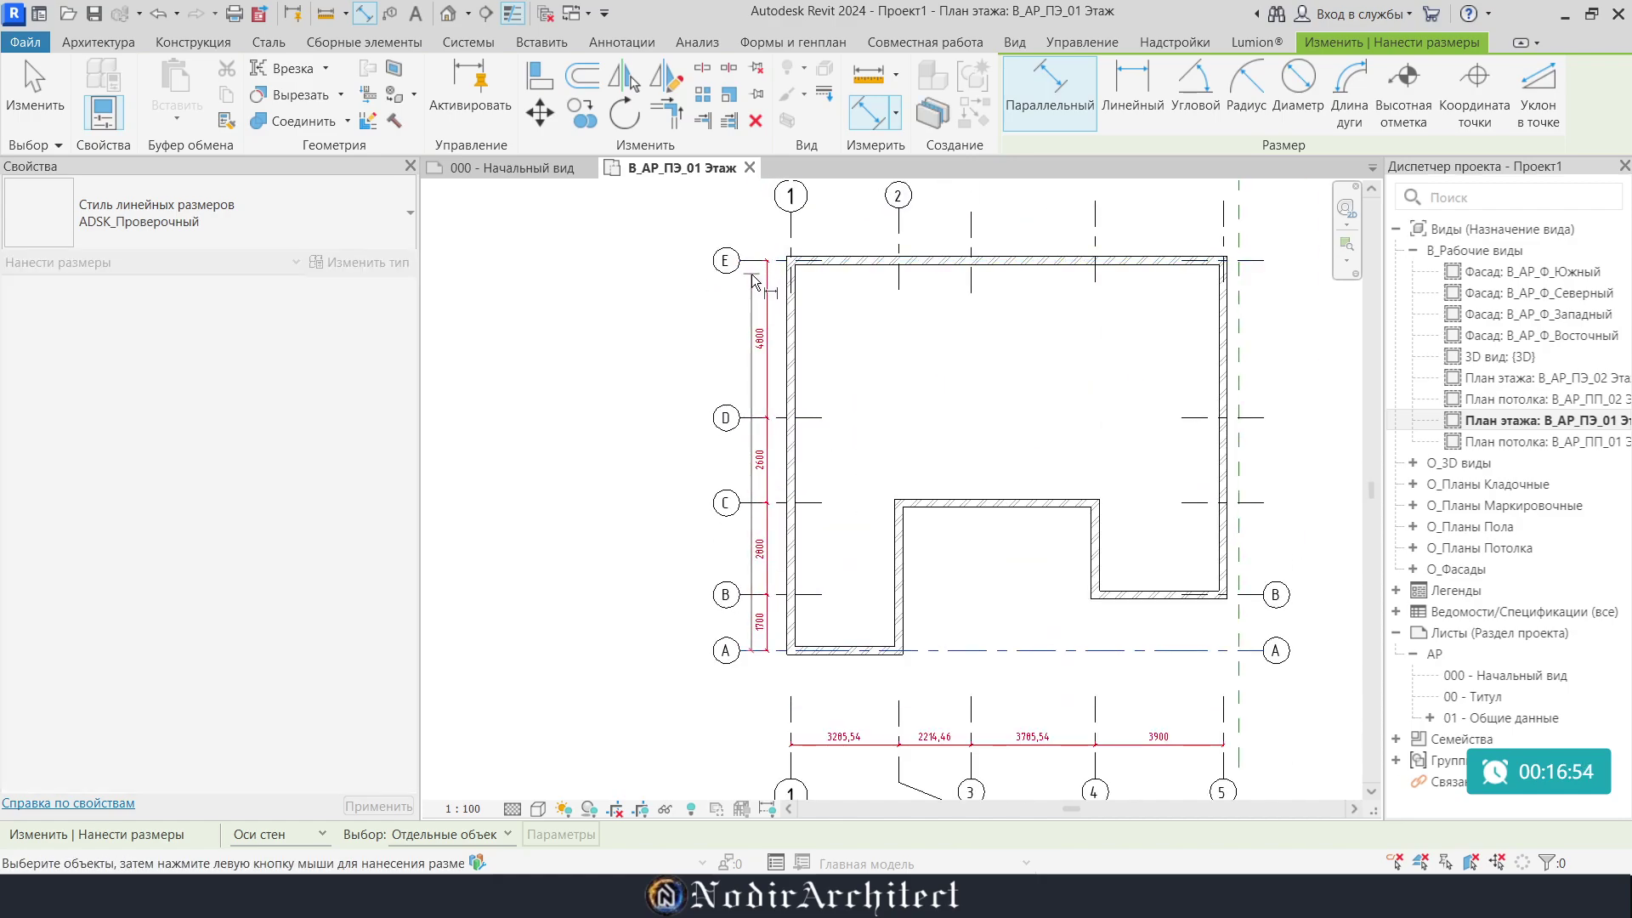
pyautogui.scroll(2, 751, 295)
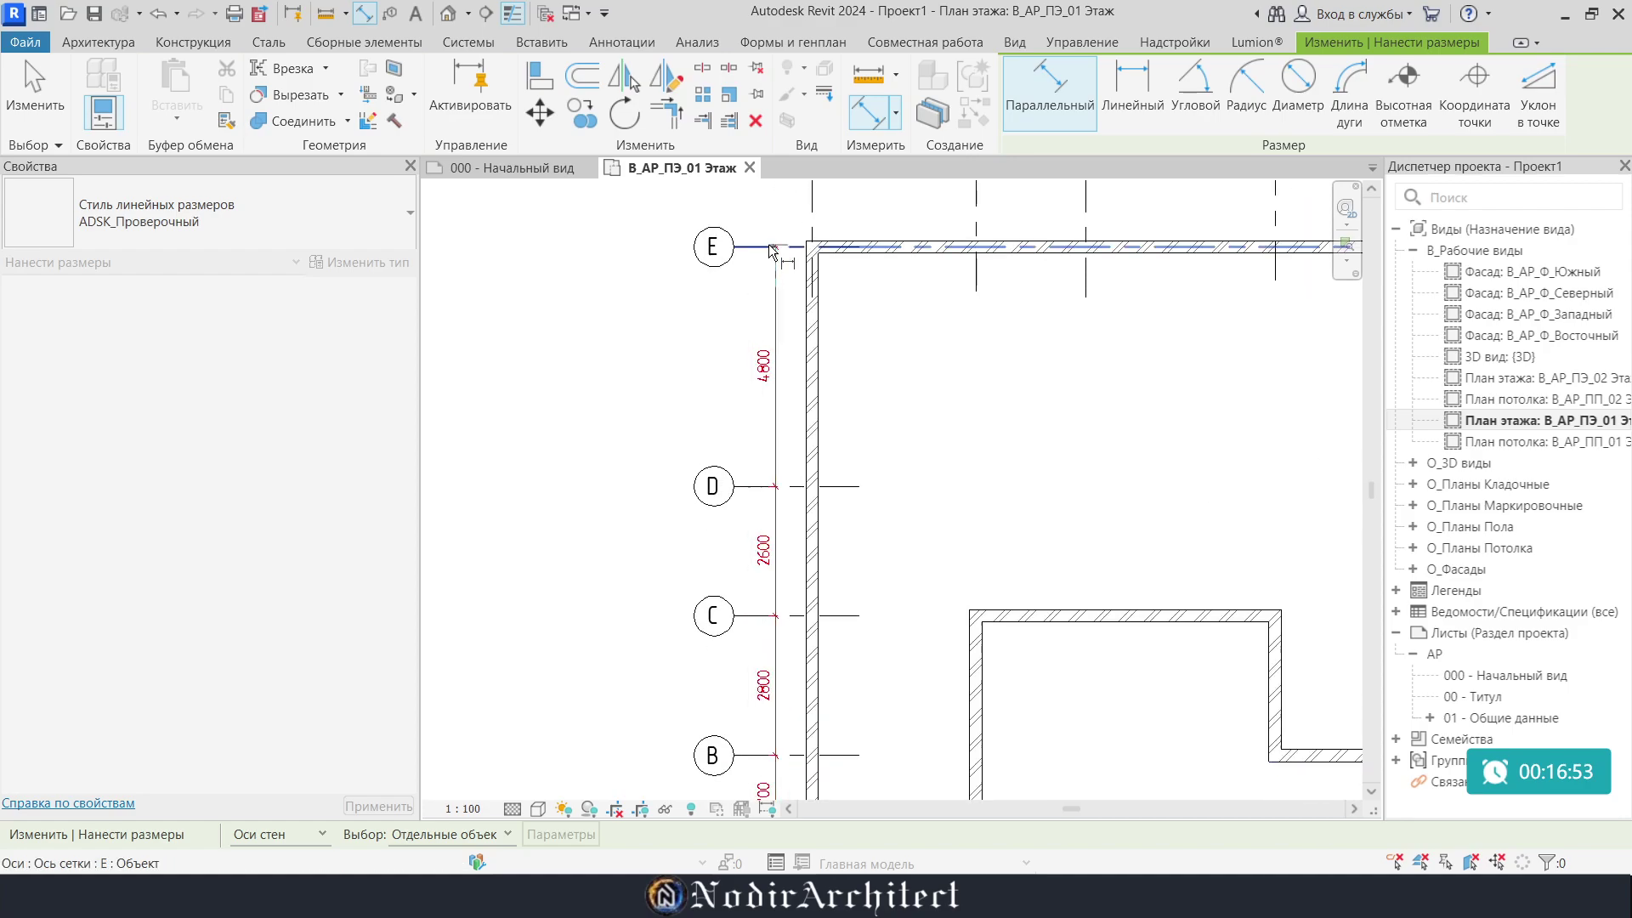
pyautogui.click(750, 283)
pyautogui.scroll(-3, 680, 357)
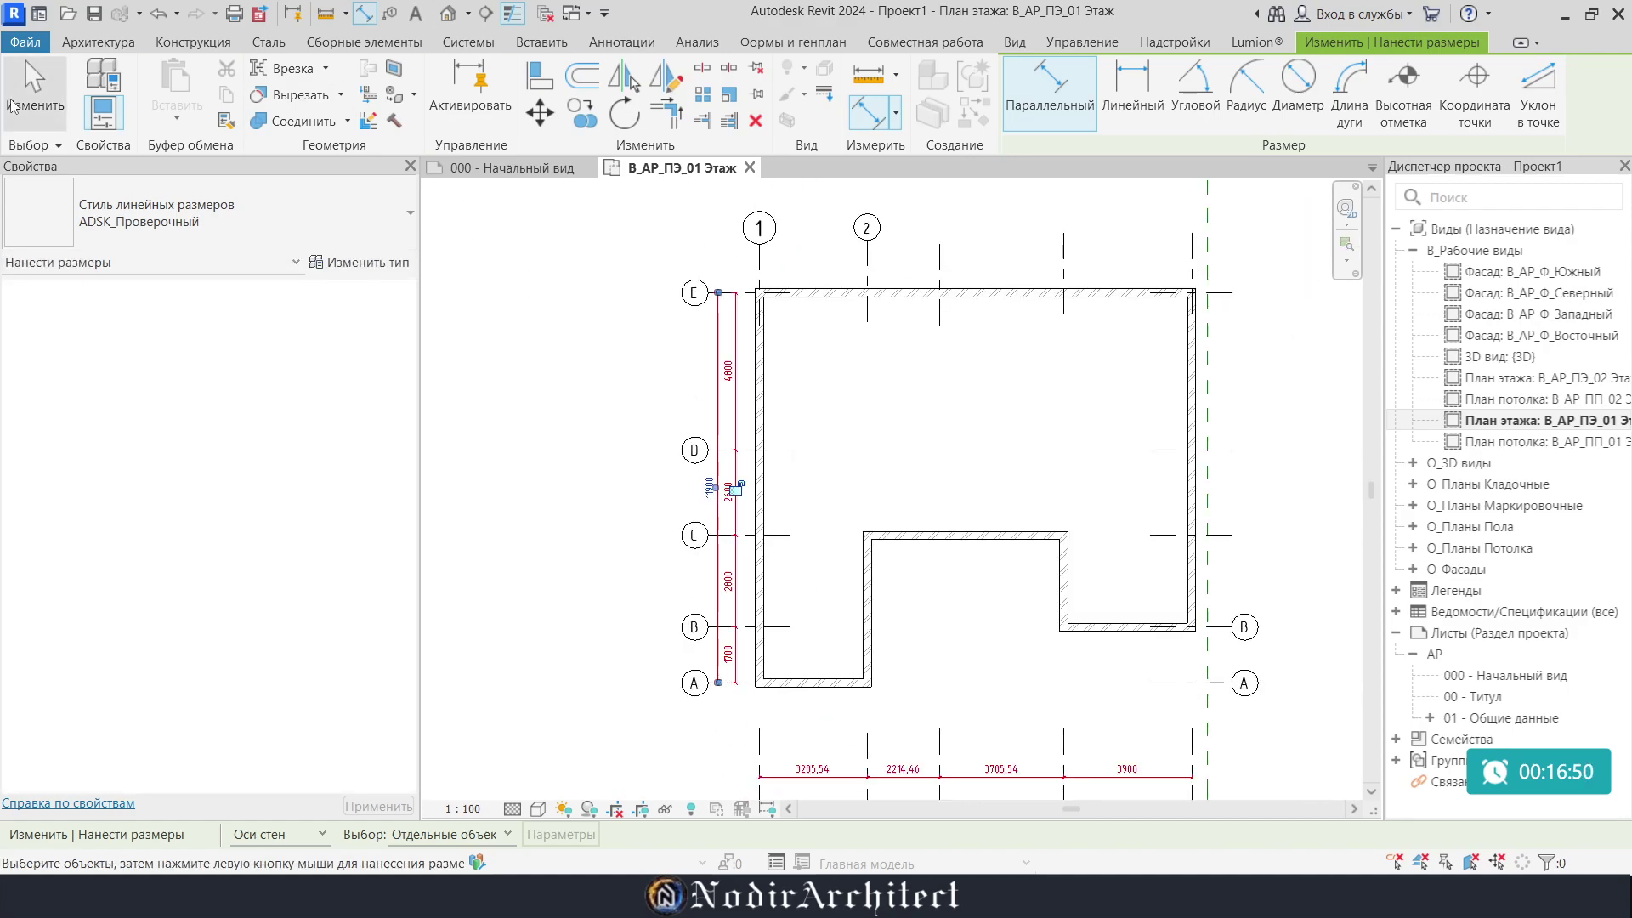
pyautogui.press('Escape')
pyautogui.press('Escape')
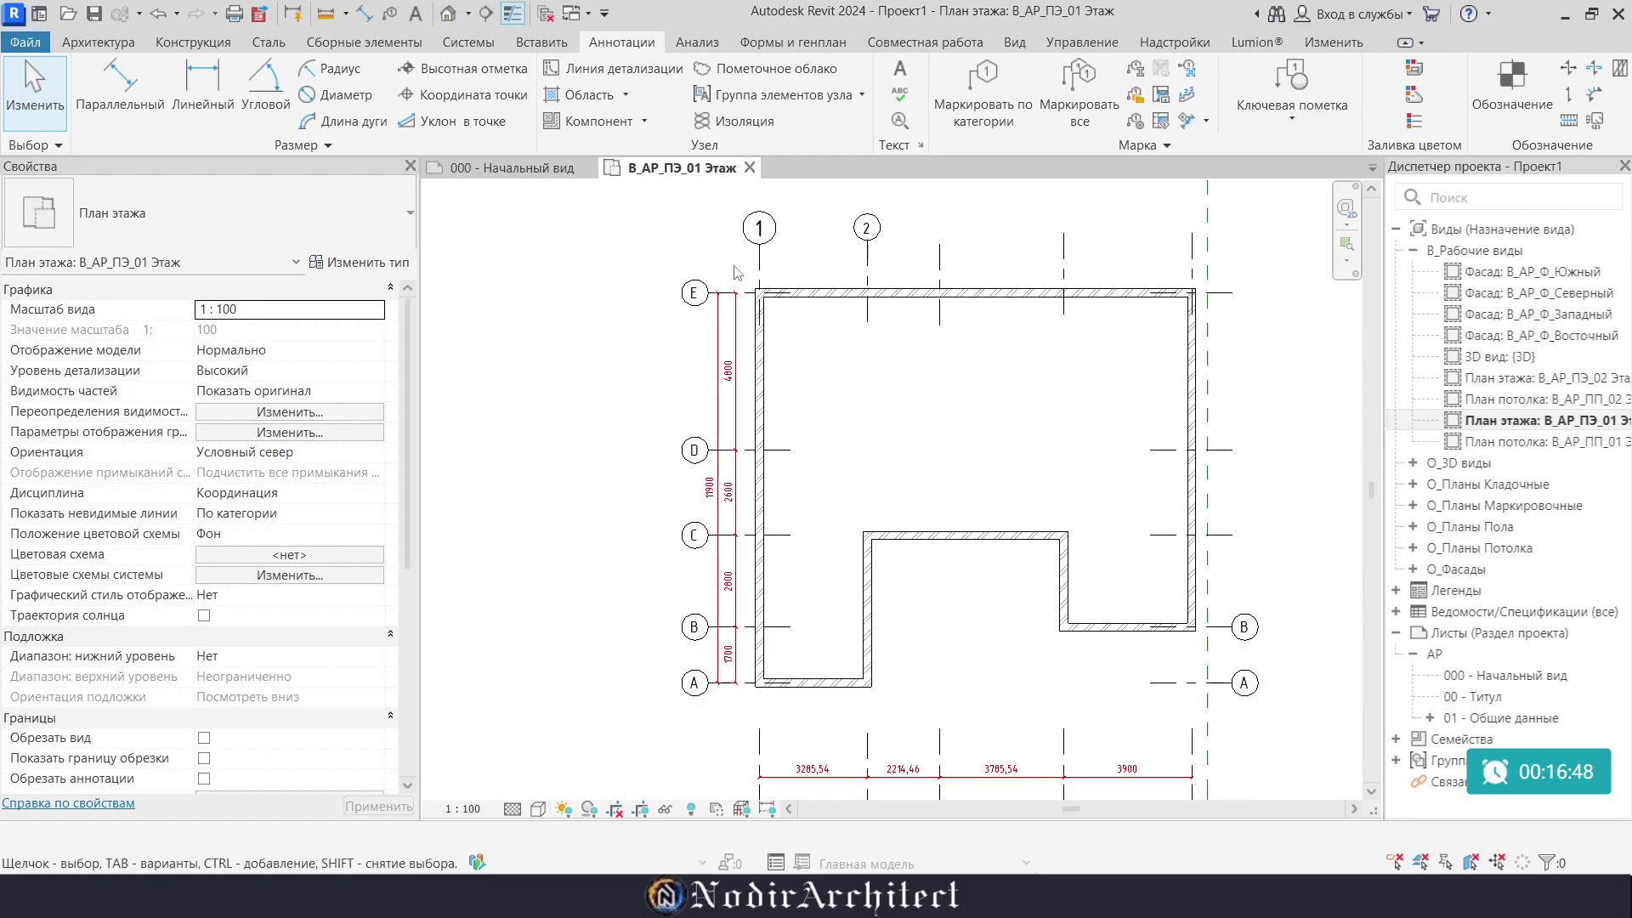
pyautogui.scroll(-2, 719, 380)
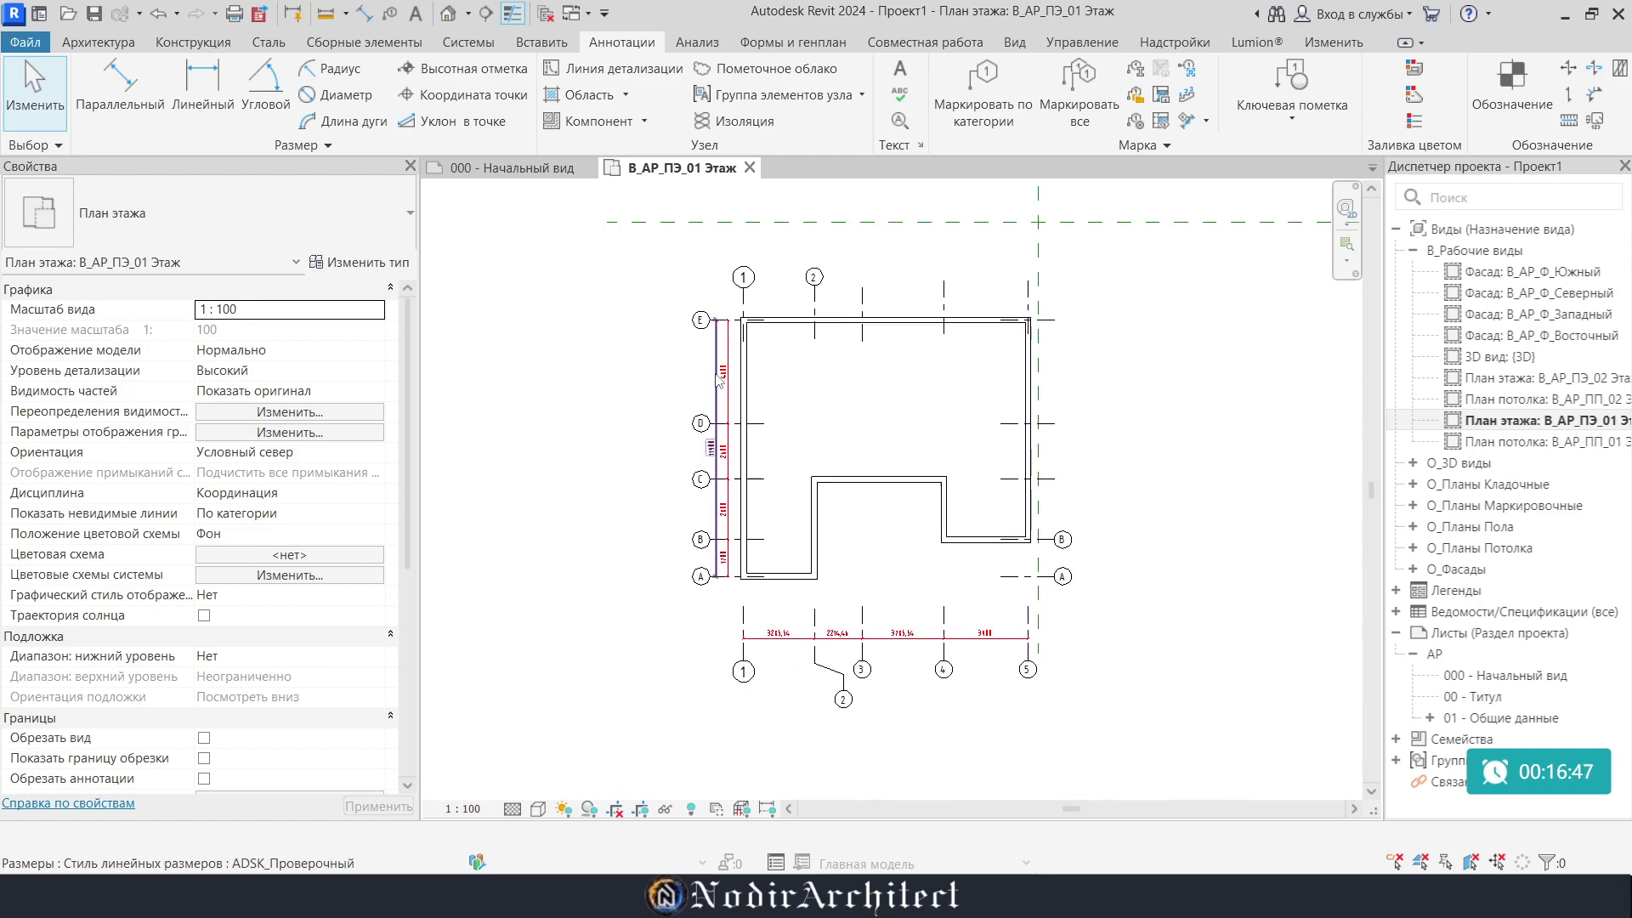
# Draw a new curved arc grid F on the right side of the plan
pyautogui.click(82, 44)
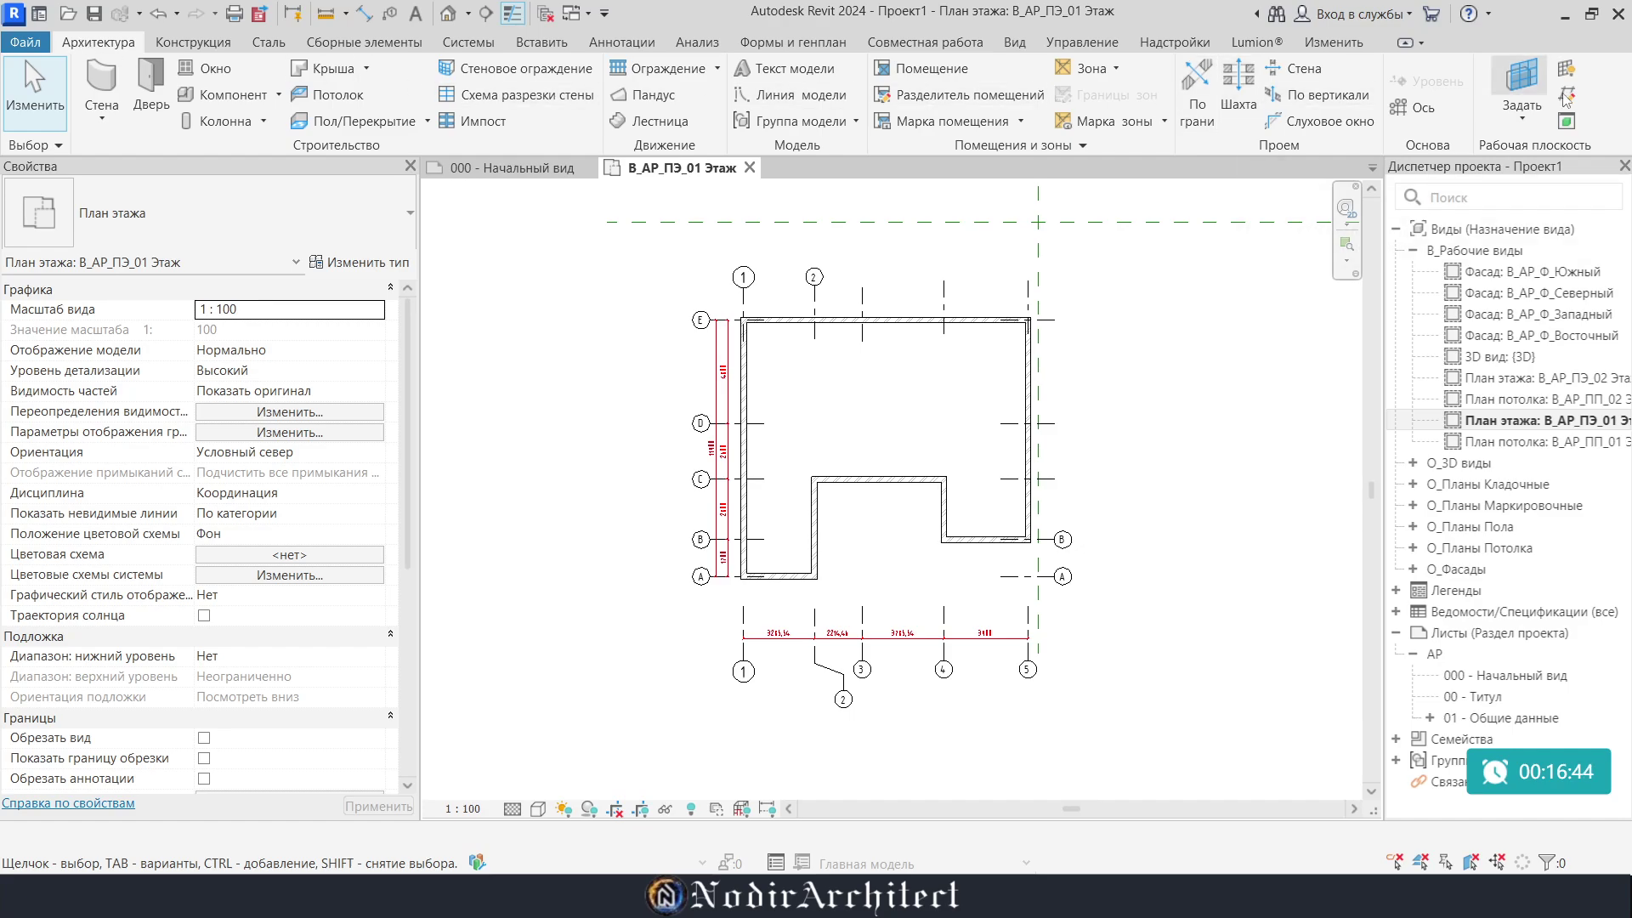
pyautogui.click(1412, 108)
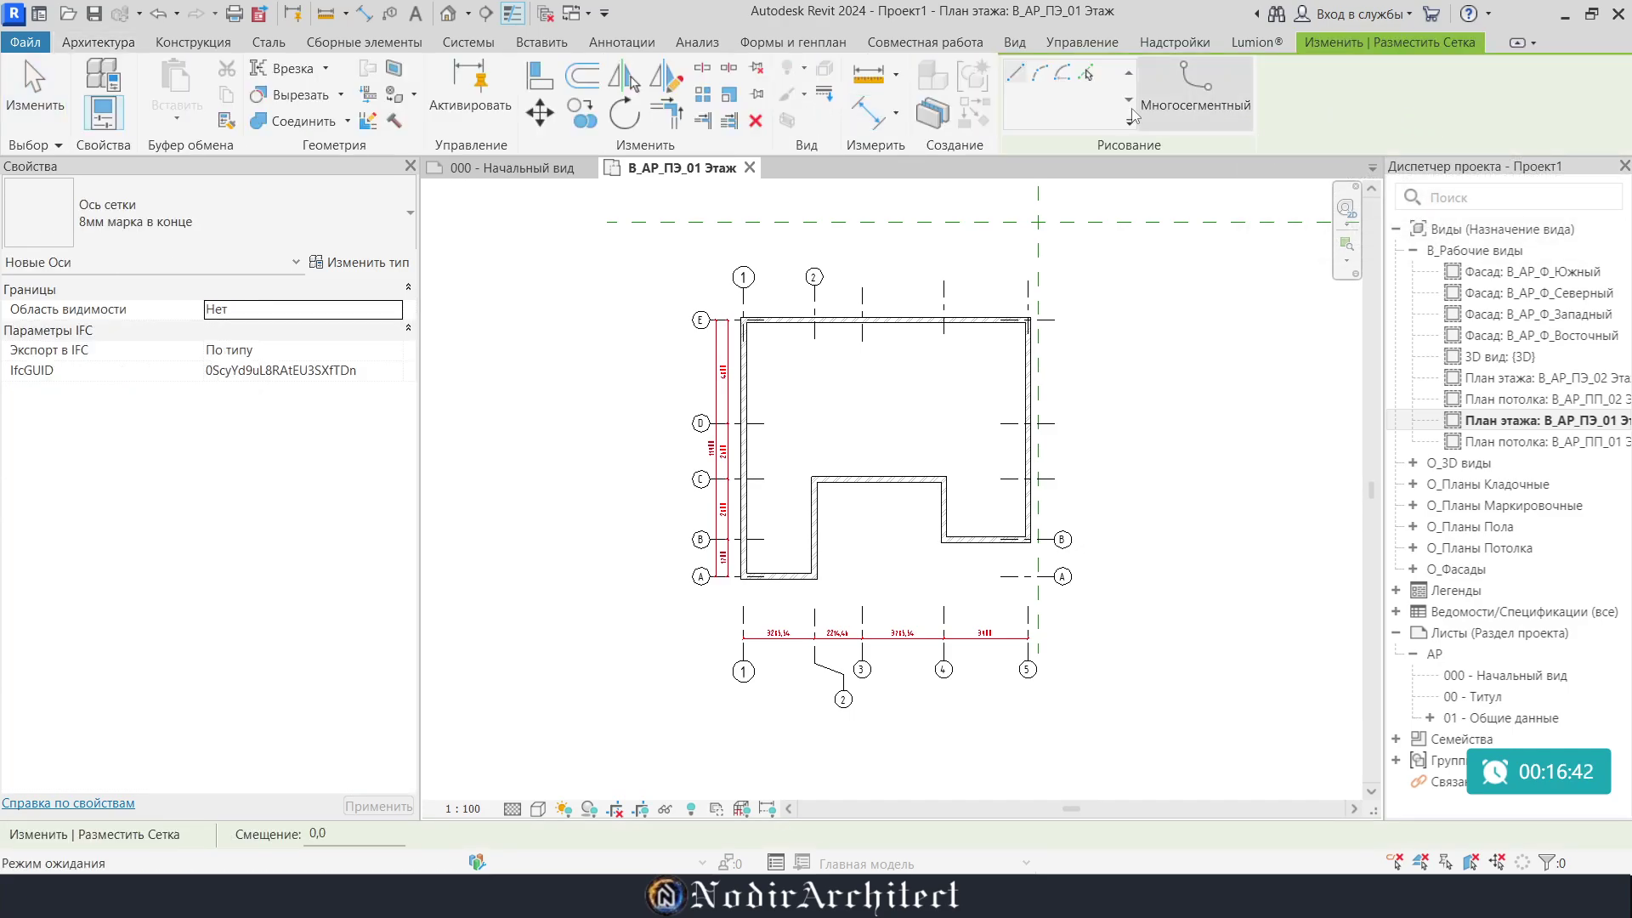
pyautogui.click(1039, 73)
pyautogui.click(1202, 388)
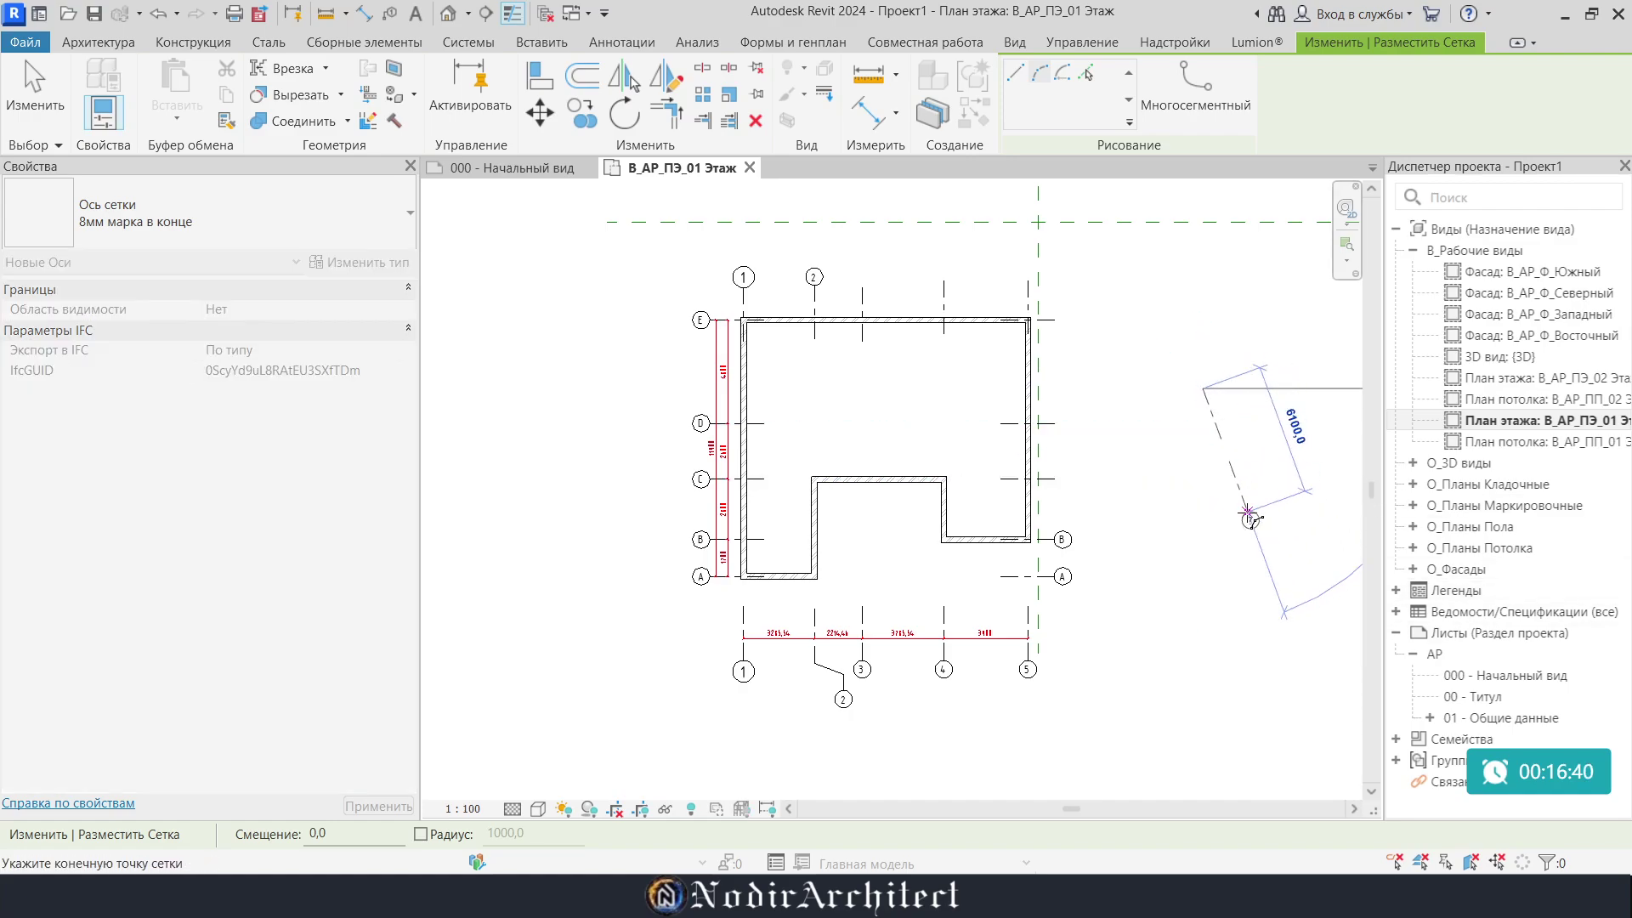
pyautogui.click(1247, 513)
pyautogui.click(1256, 446)
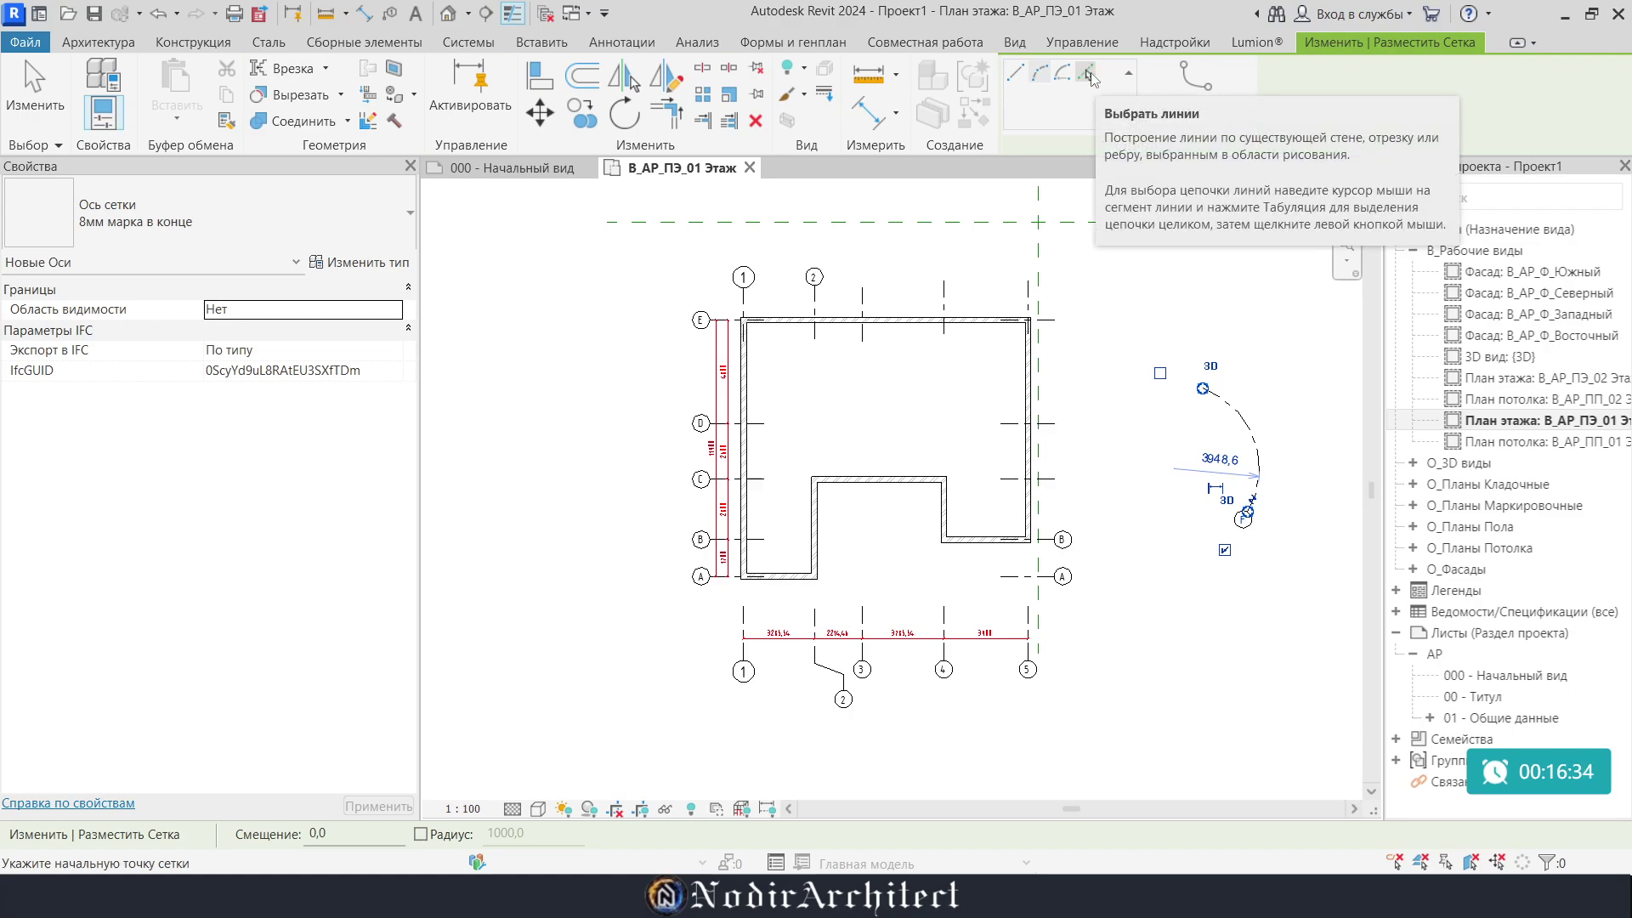
# Pick grid G from the right wall, then move that wall left to 1100 from grid 4
pyautogui.click(1088, 75)
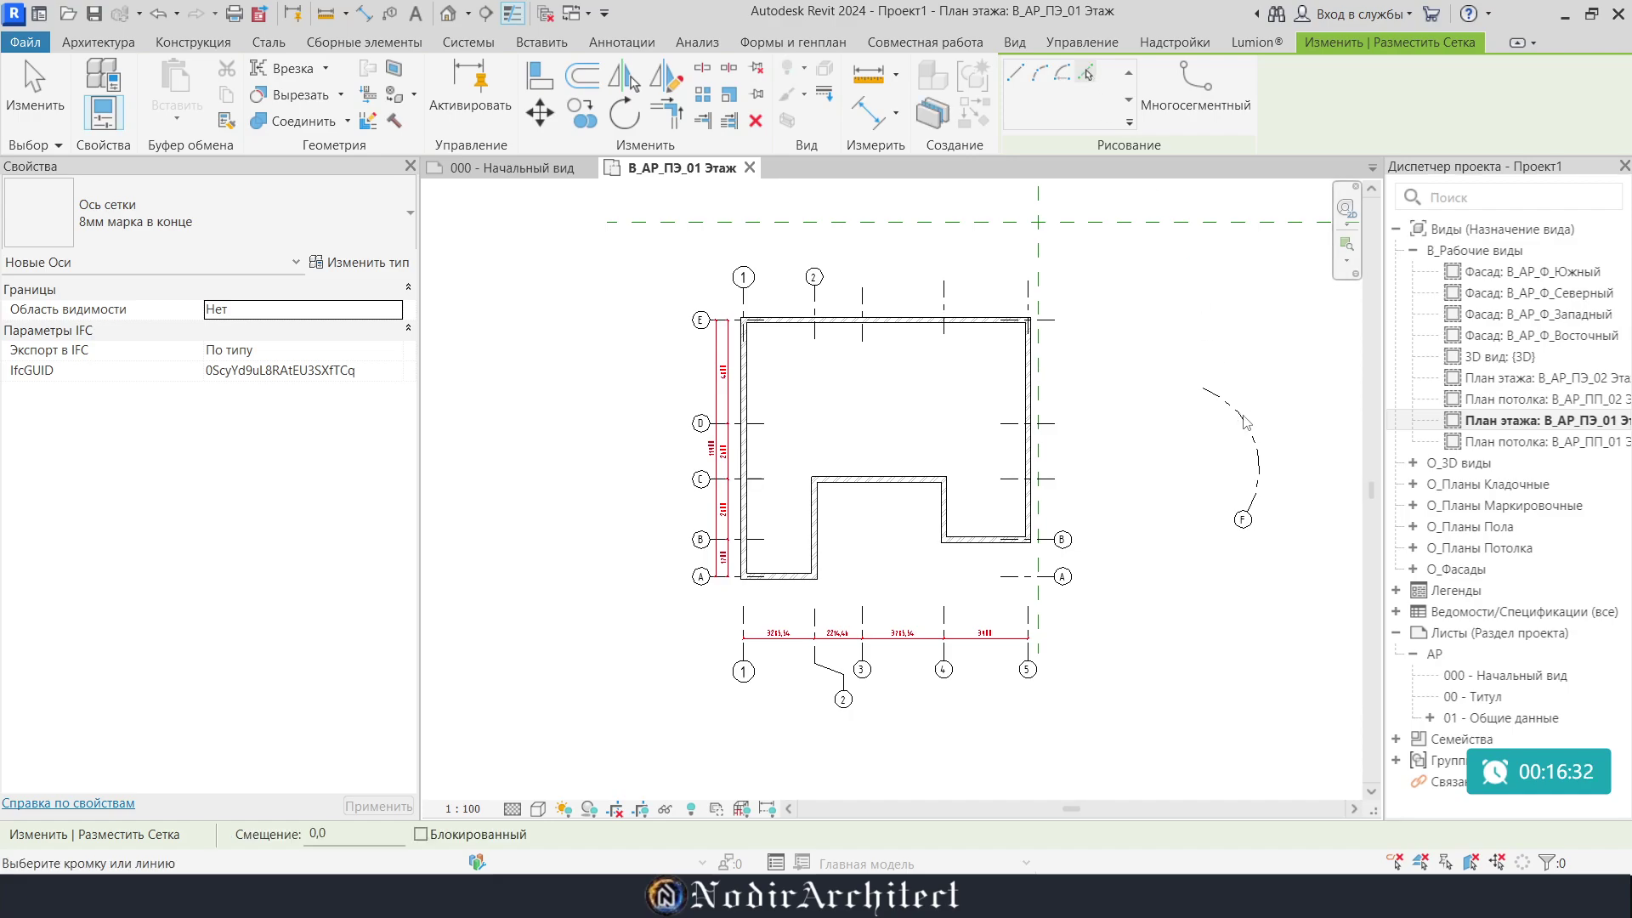
pyautogui.click(1032, 450)
pyautogui.scroll(1, 1047, 467)
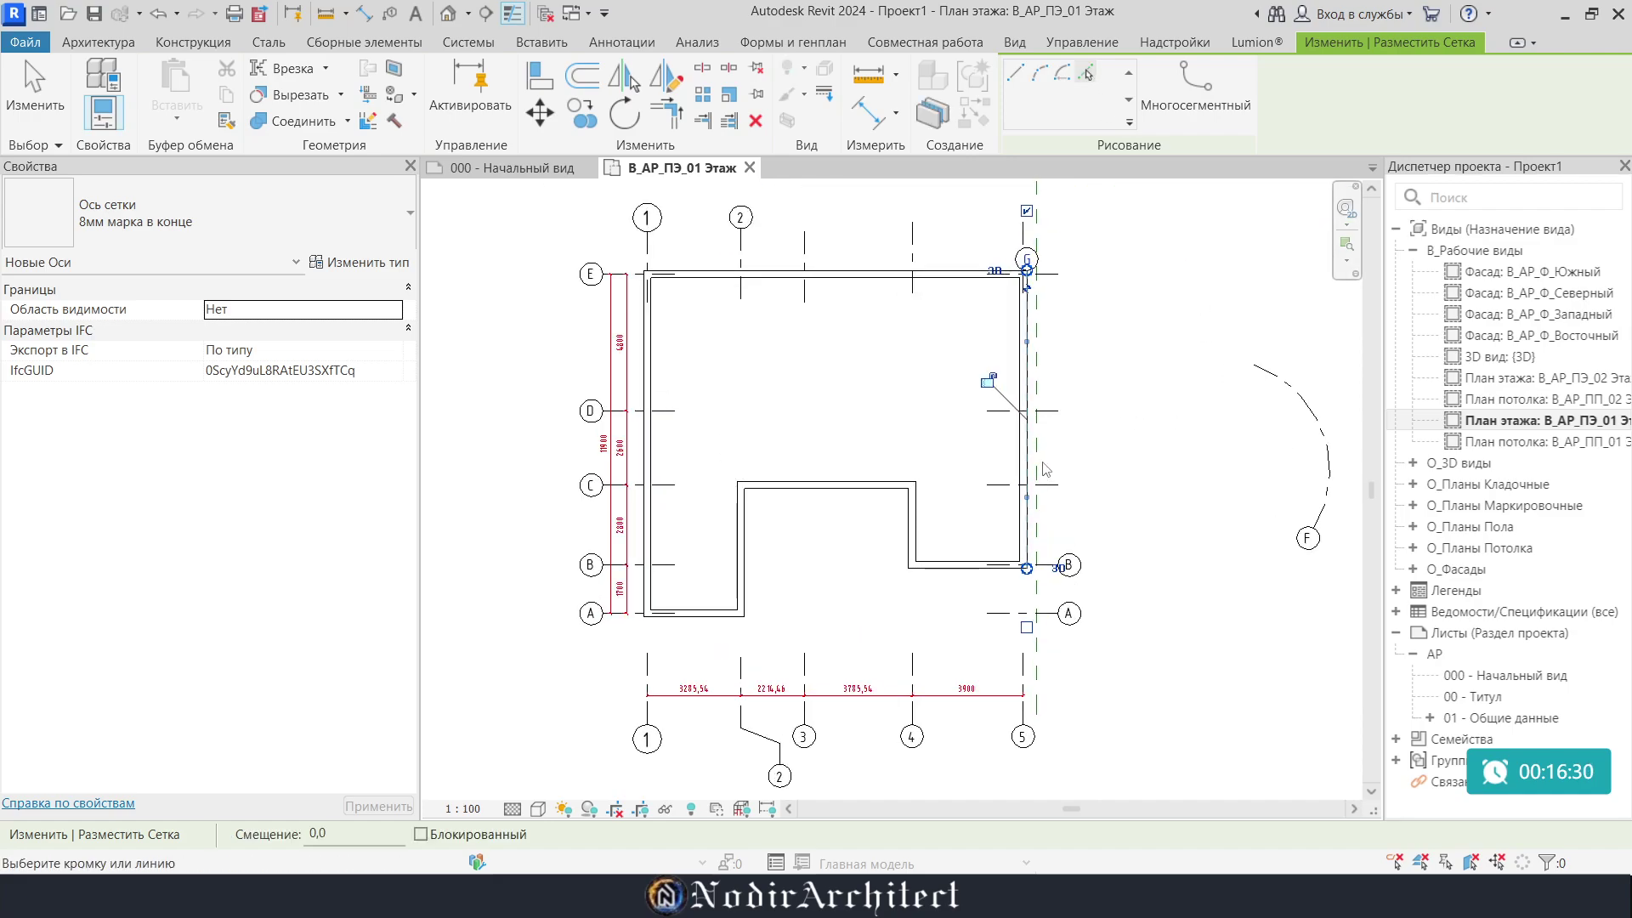
pyautogui.press('Escape')
pyautogui.press('Escape')
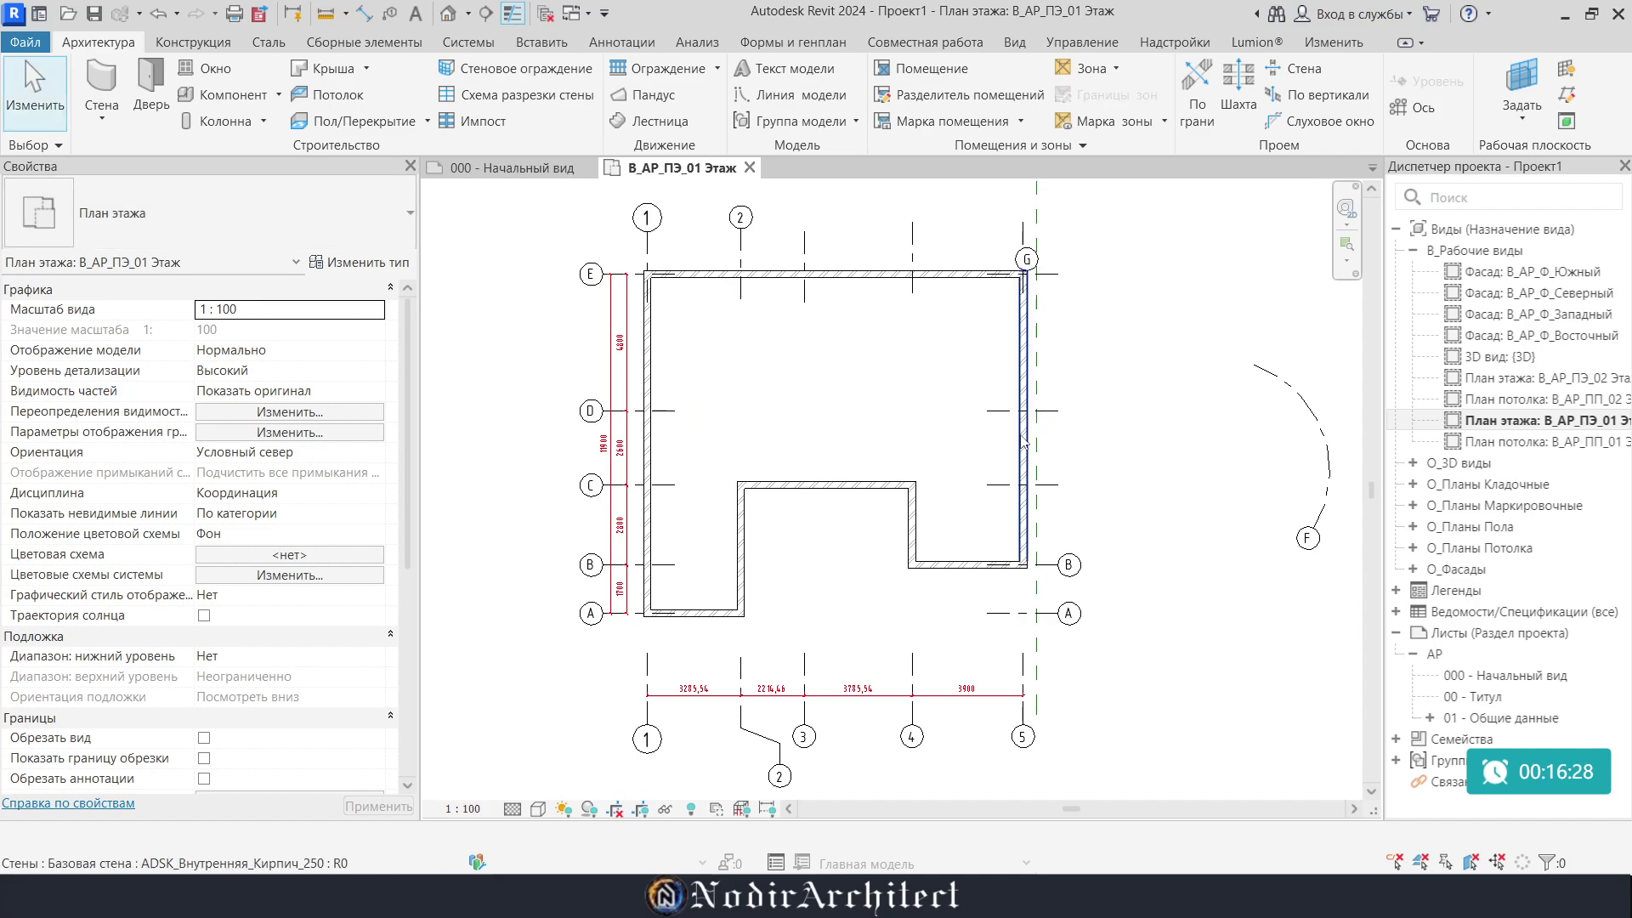
pyautogui.click(1044, 447)
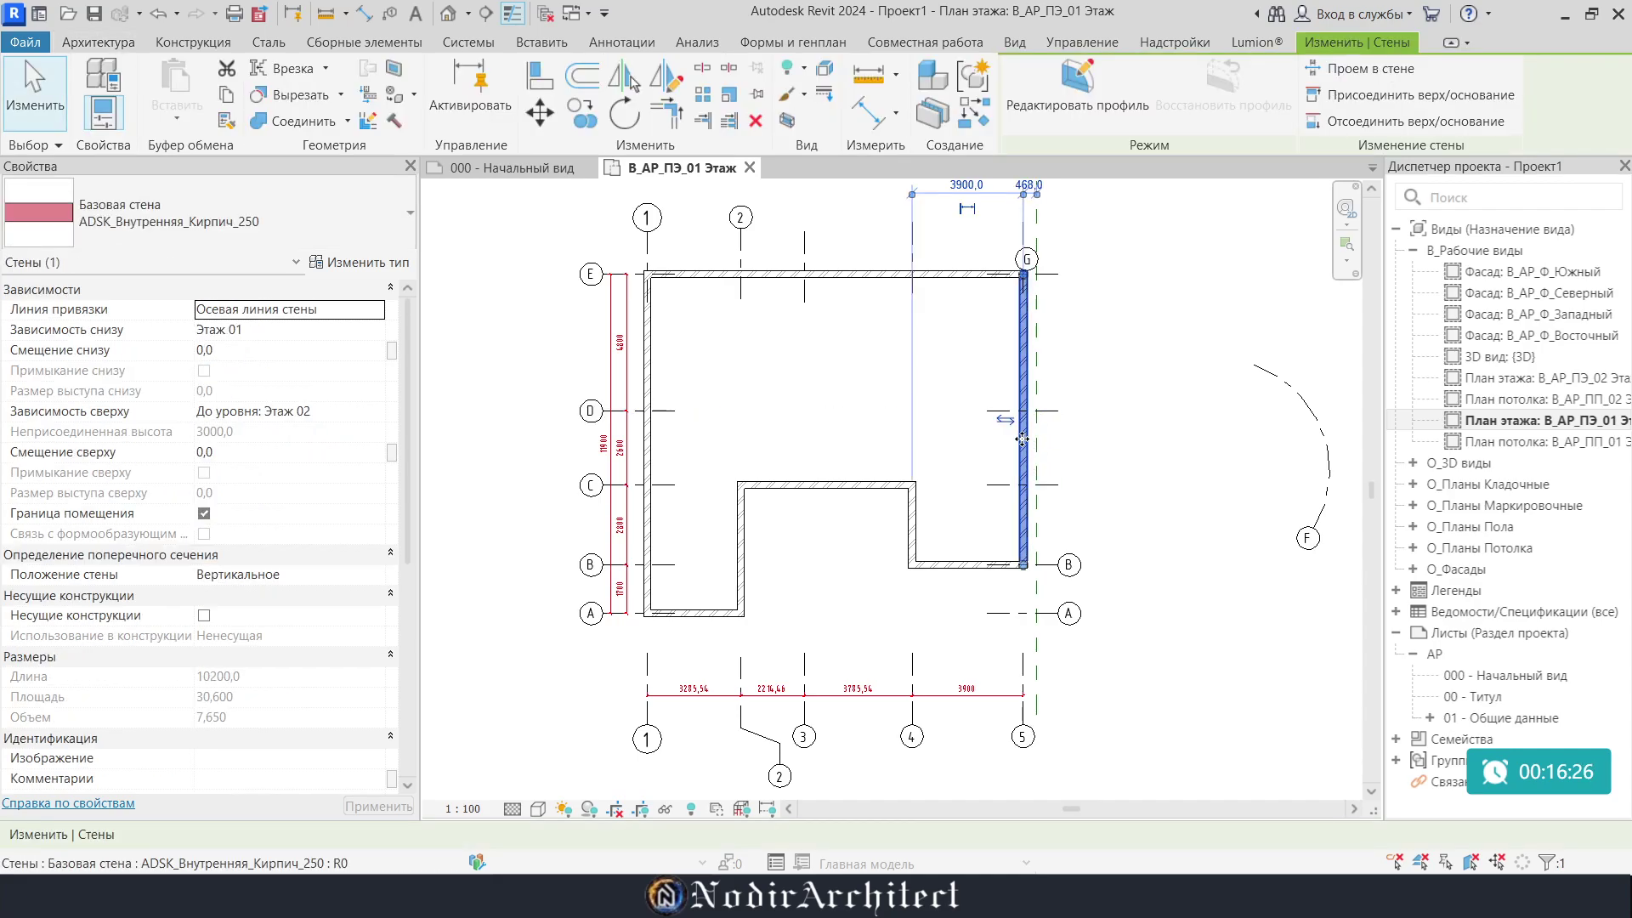
pyautogui.moveTo(1045, 447); pyautogui.dragTo(986, 481)
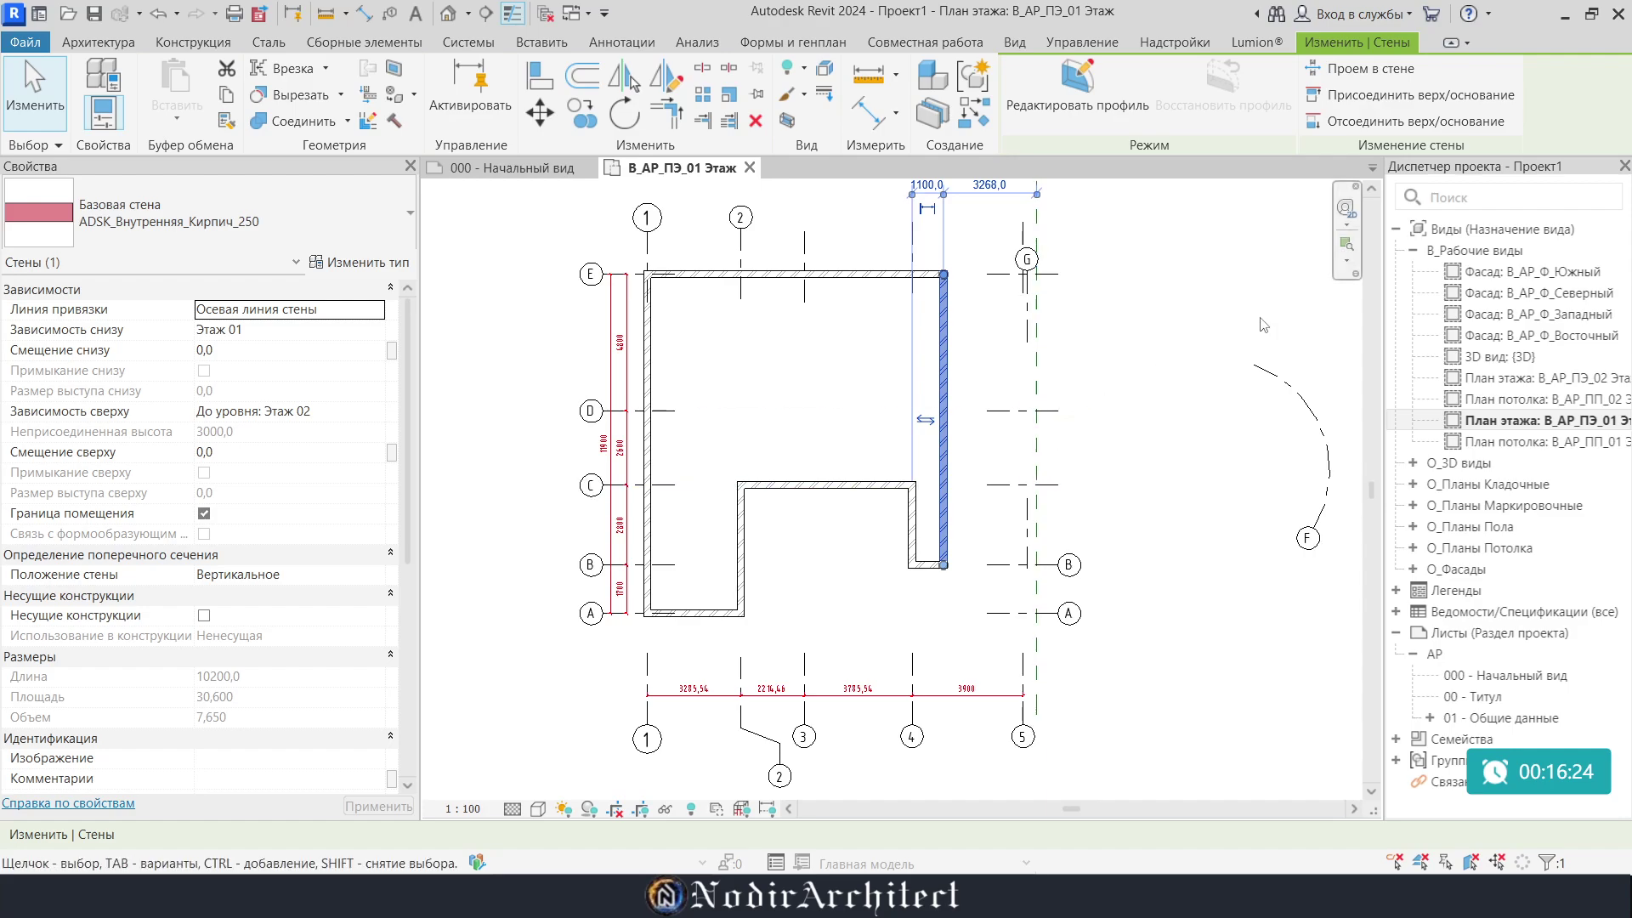